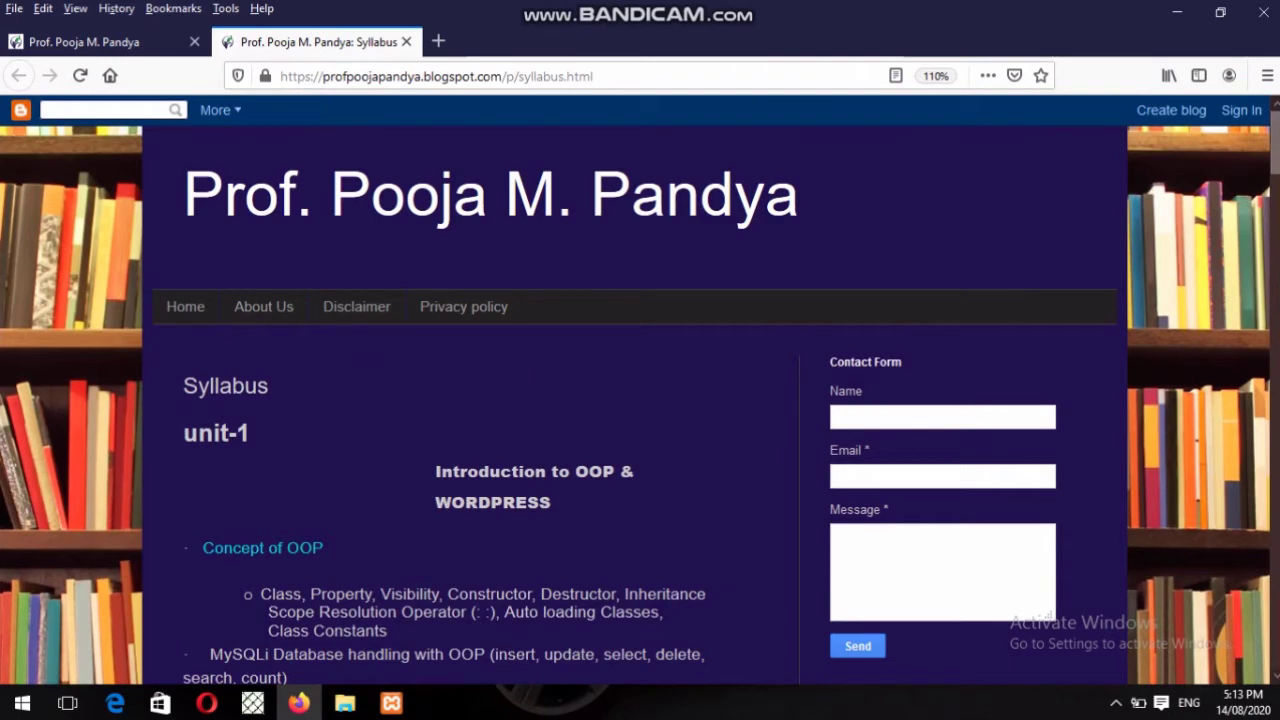
Check the Apache log files in the XAMPP control panel, then hide the panel.
scroll(998, 297, "down", 5)
scroll(640, 391, "up", 3)
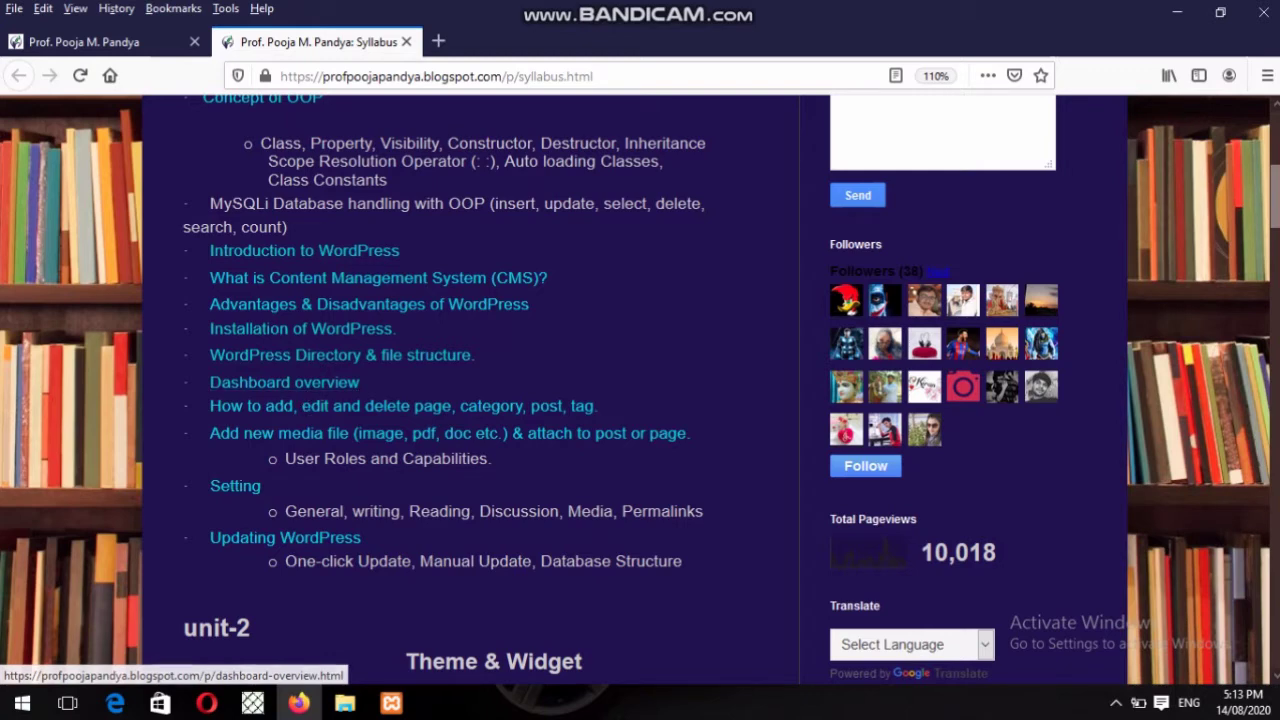
left_click(390, 704)
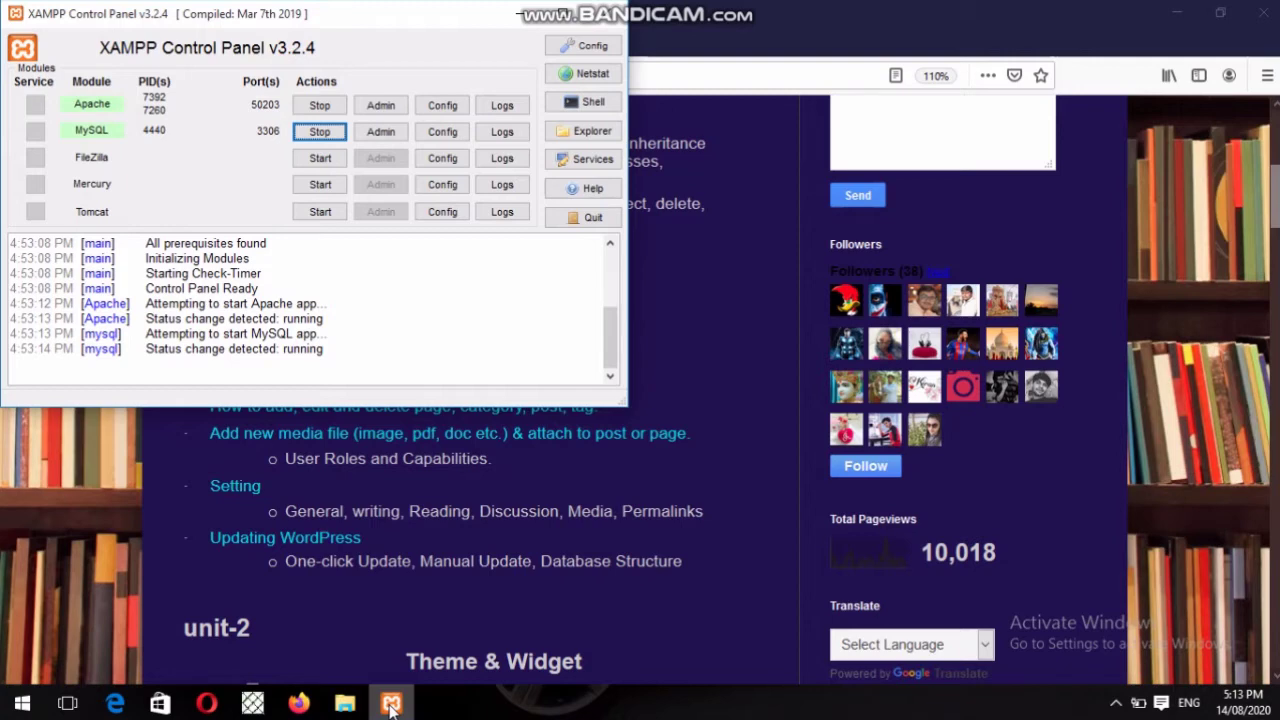
left_click(502, 105)
left_click(535, 22)
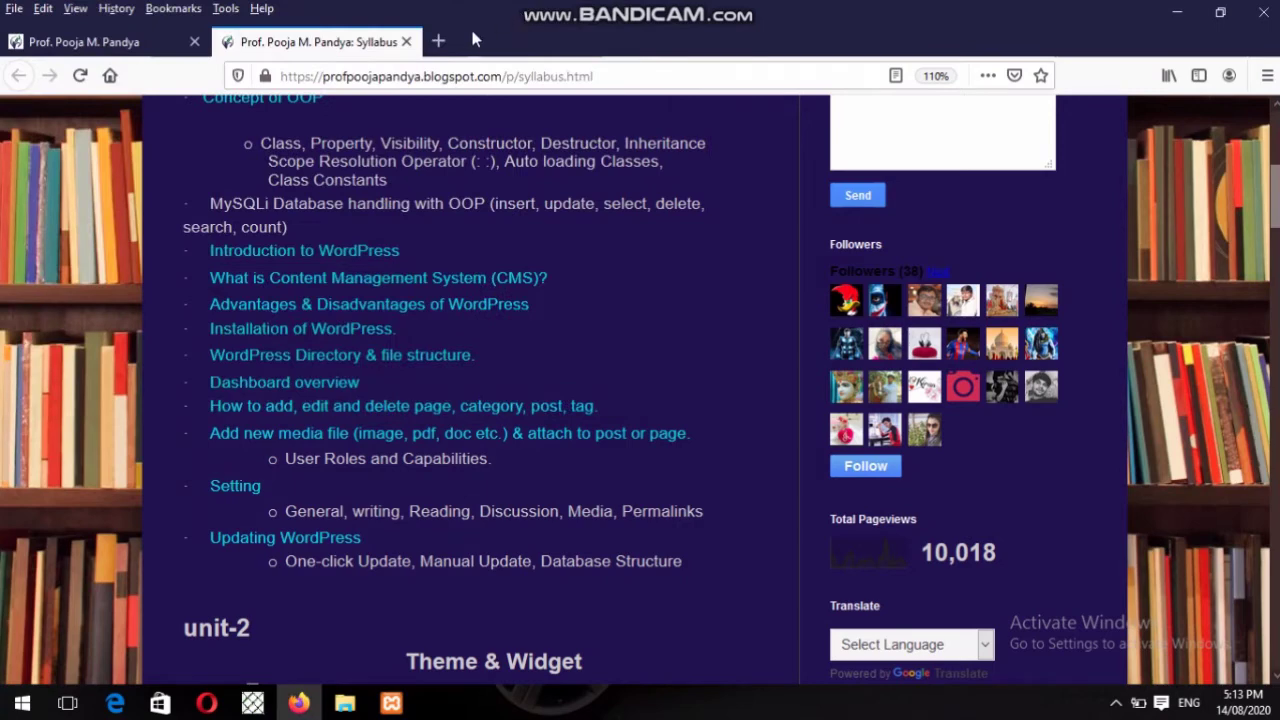
Load localhost/wordpress/ in a new tab, then append wp-admin/ to reach the login page.
left_click(437, 42)
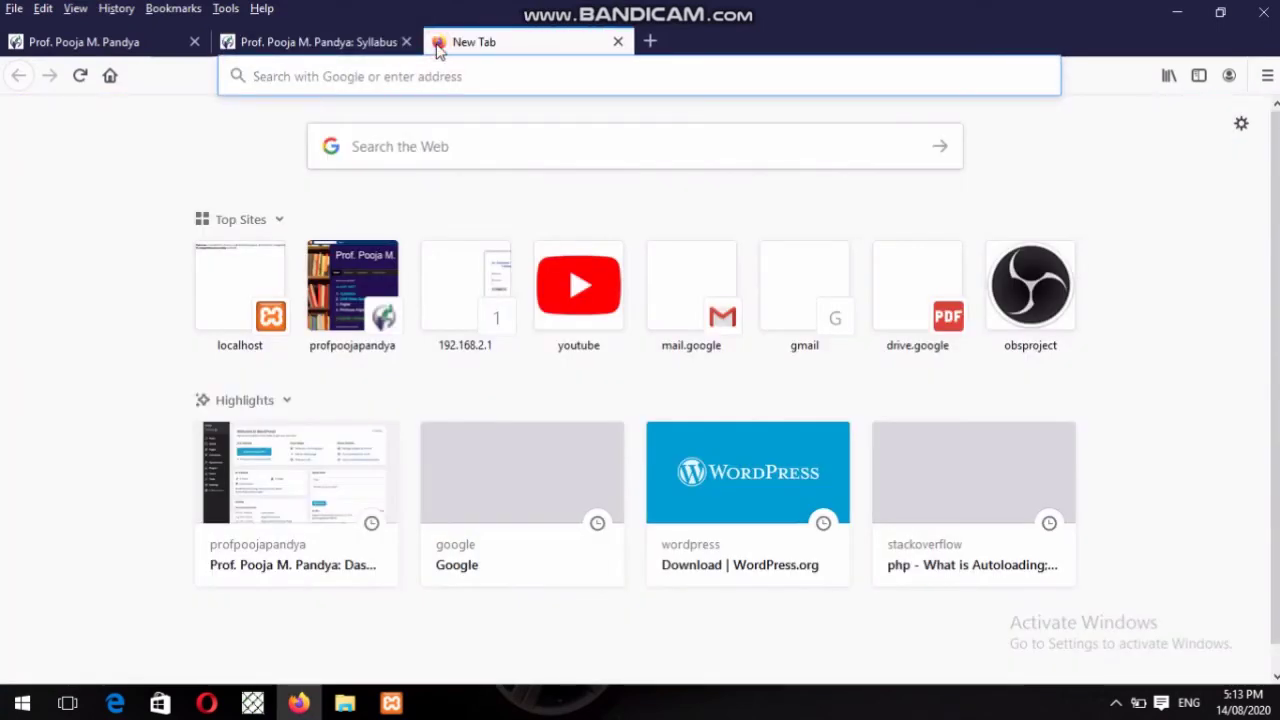
type("localhost/")
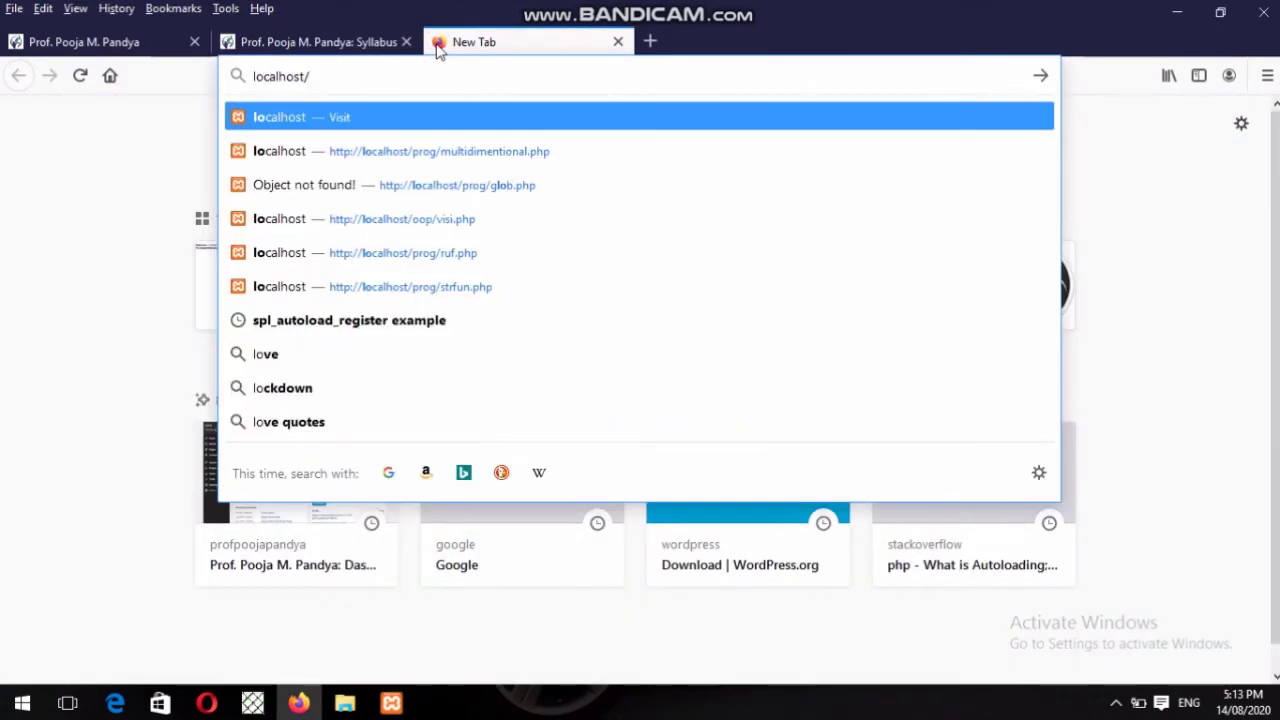
type("wor")
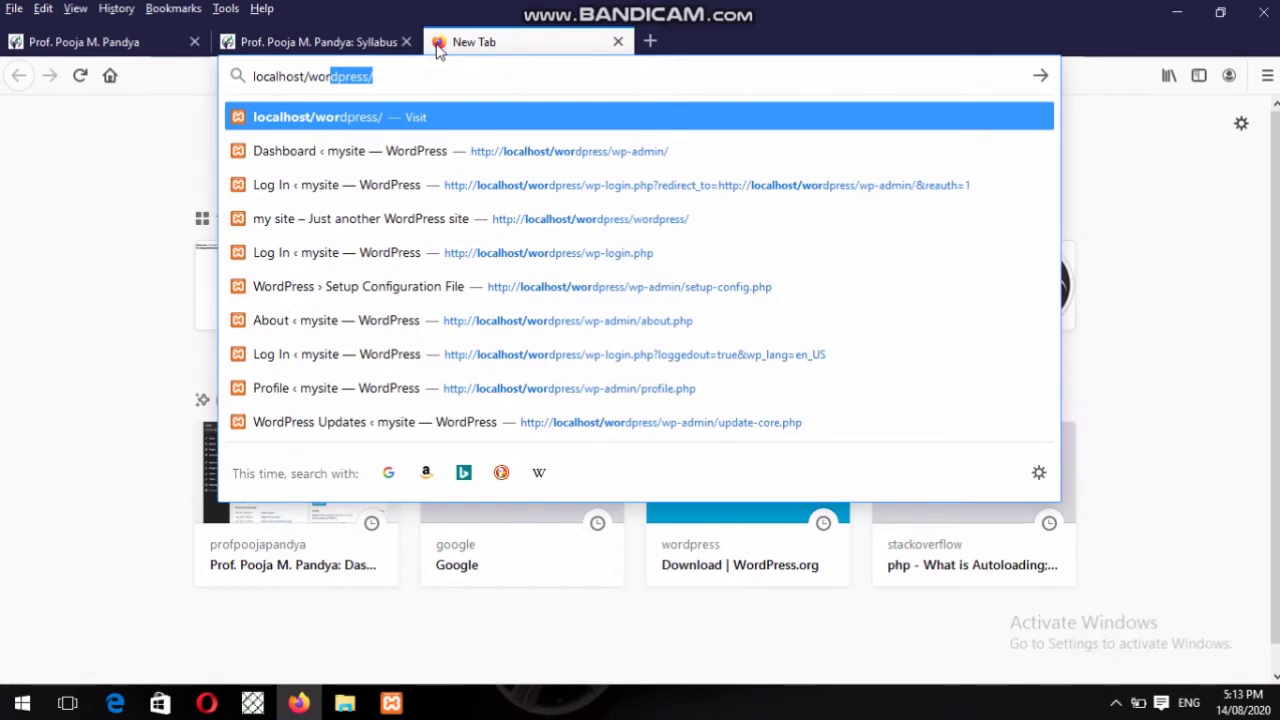
key("Return")
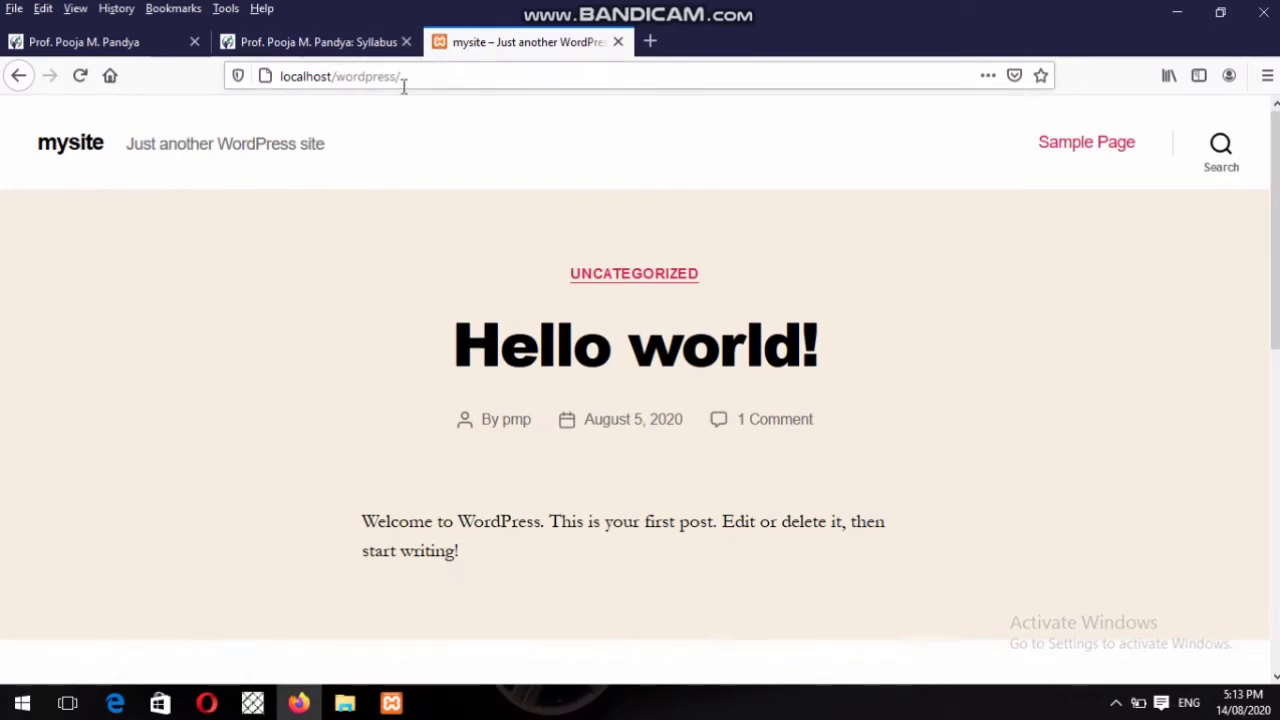
left_click(408, 84)
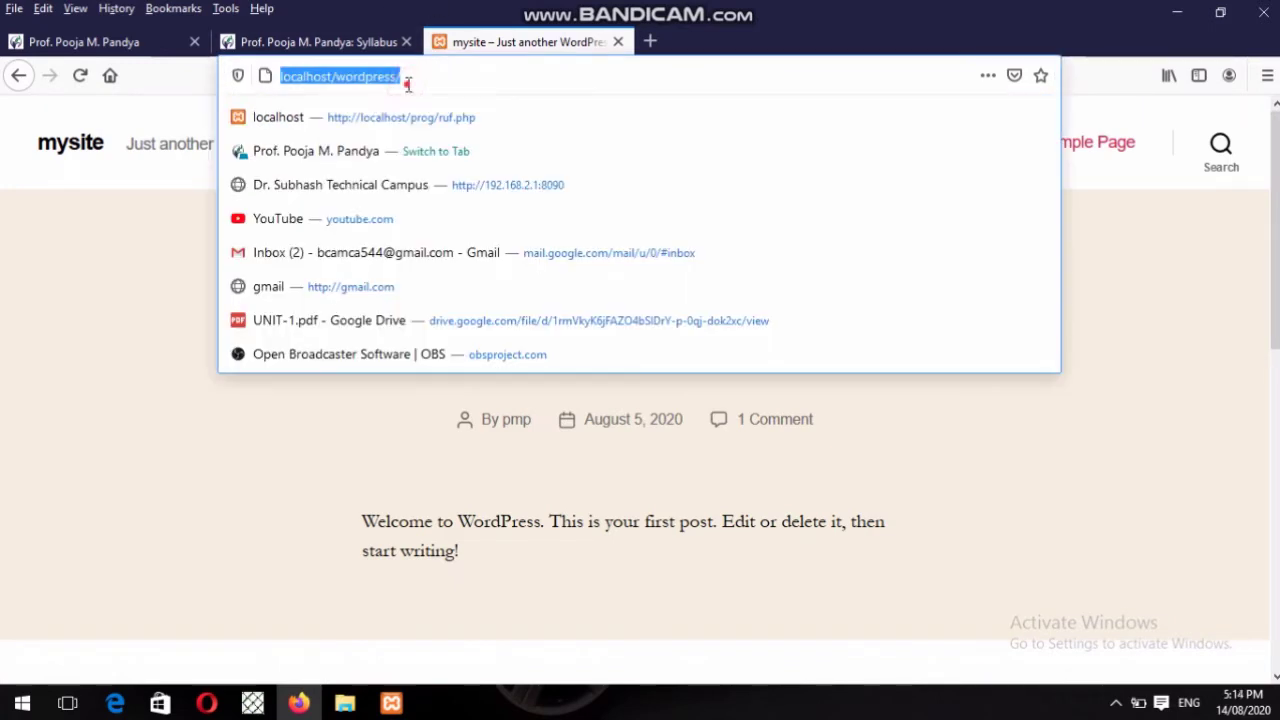
left_click(408, 84)
type("wp-admin/")
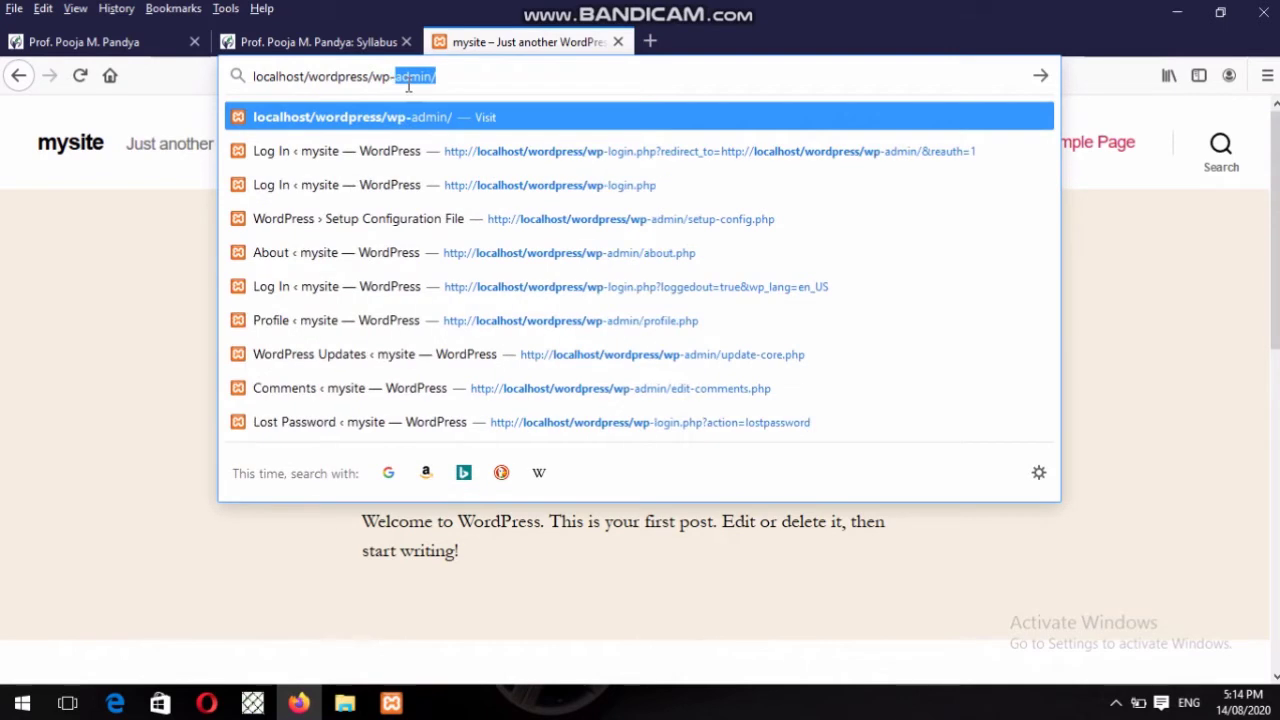
key("Return")
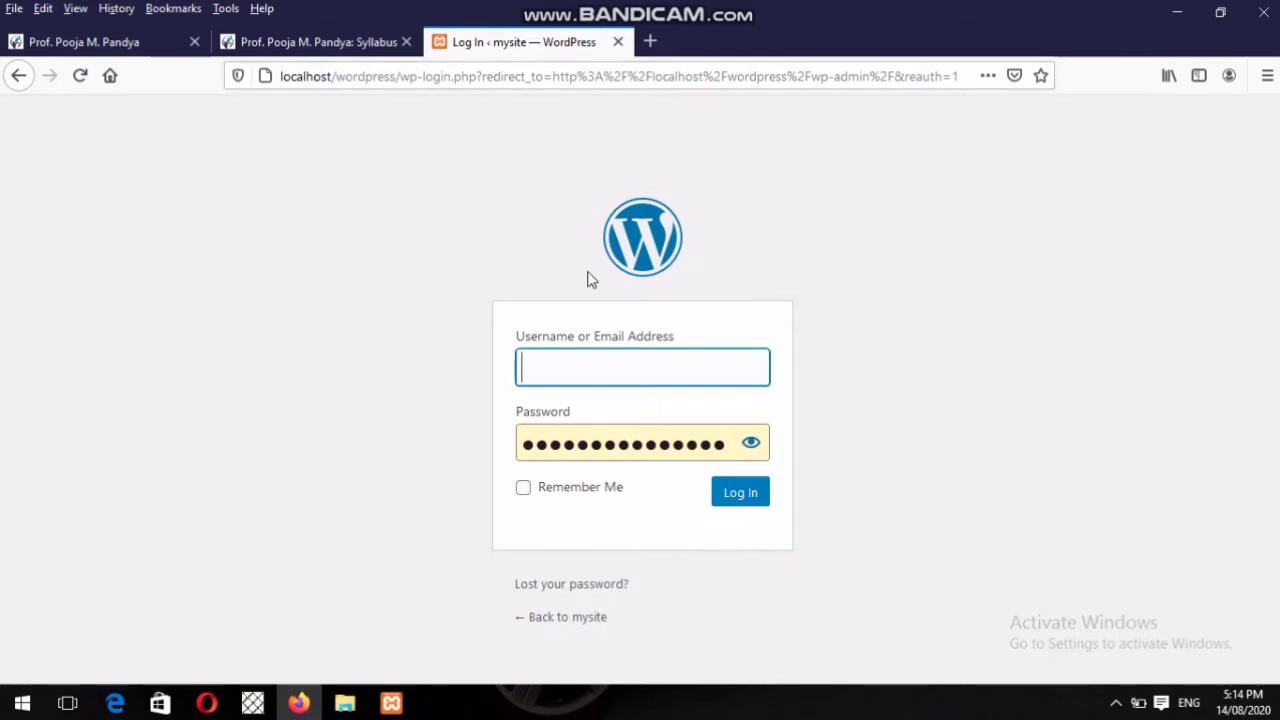
Sign in with the site's admin username and password to load the Dashboard.
left_click(603, 363)
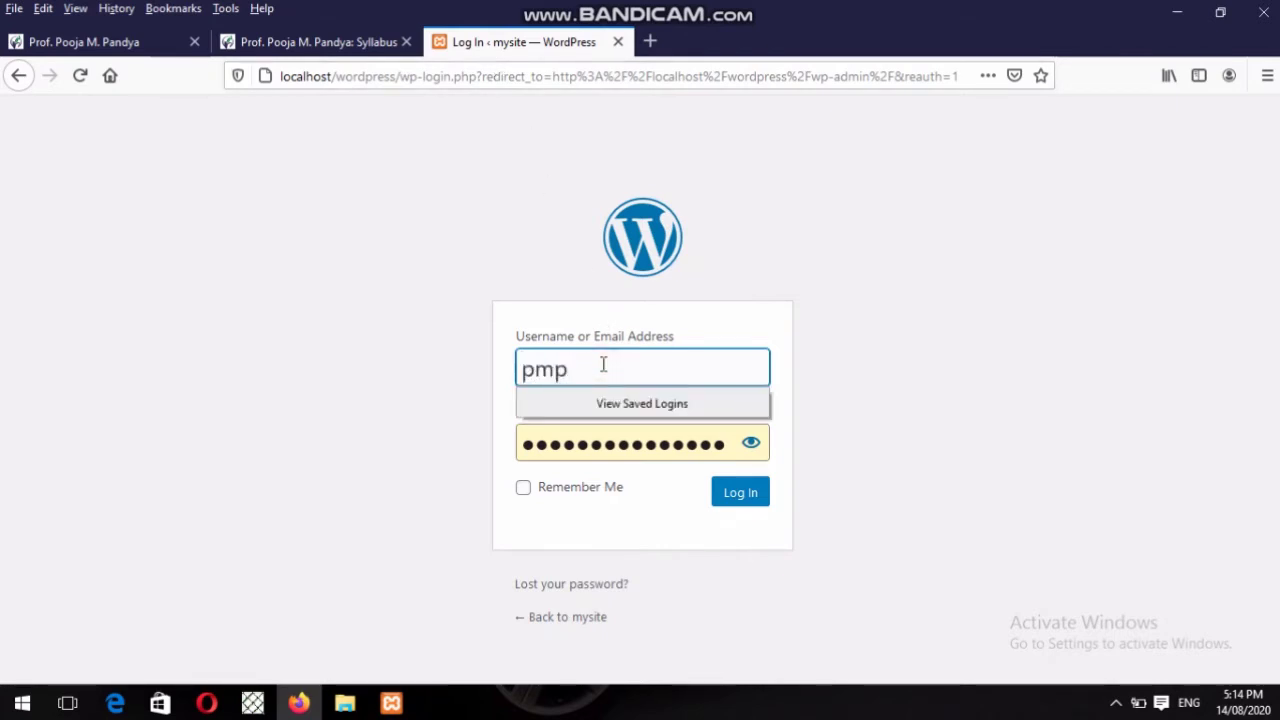
key("Tab")
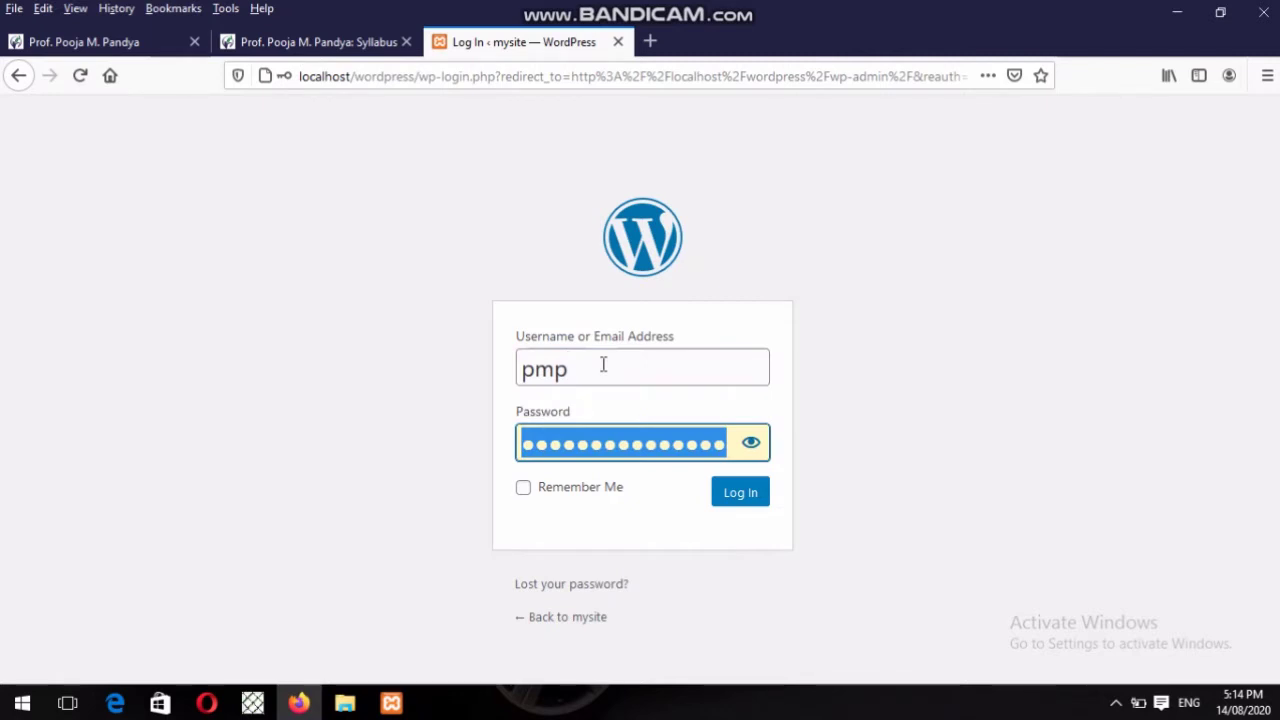
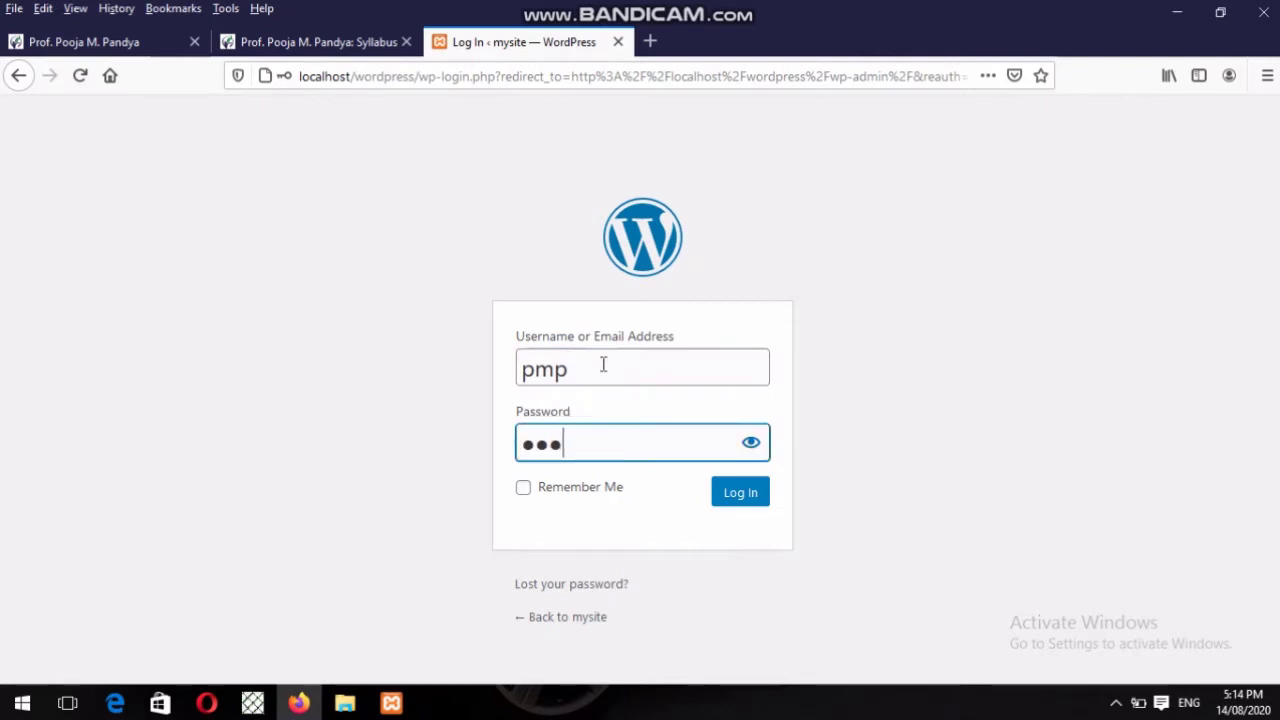
key("Tab")
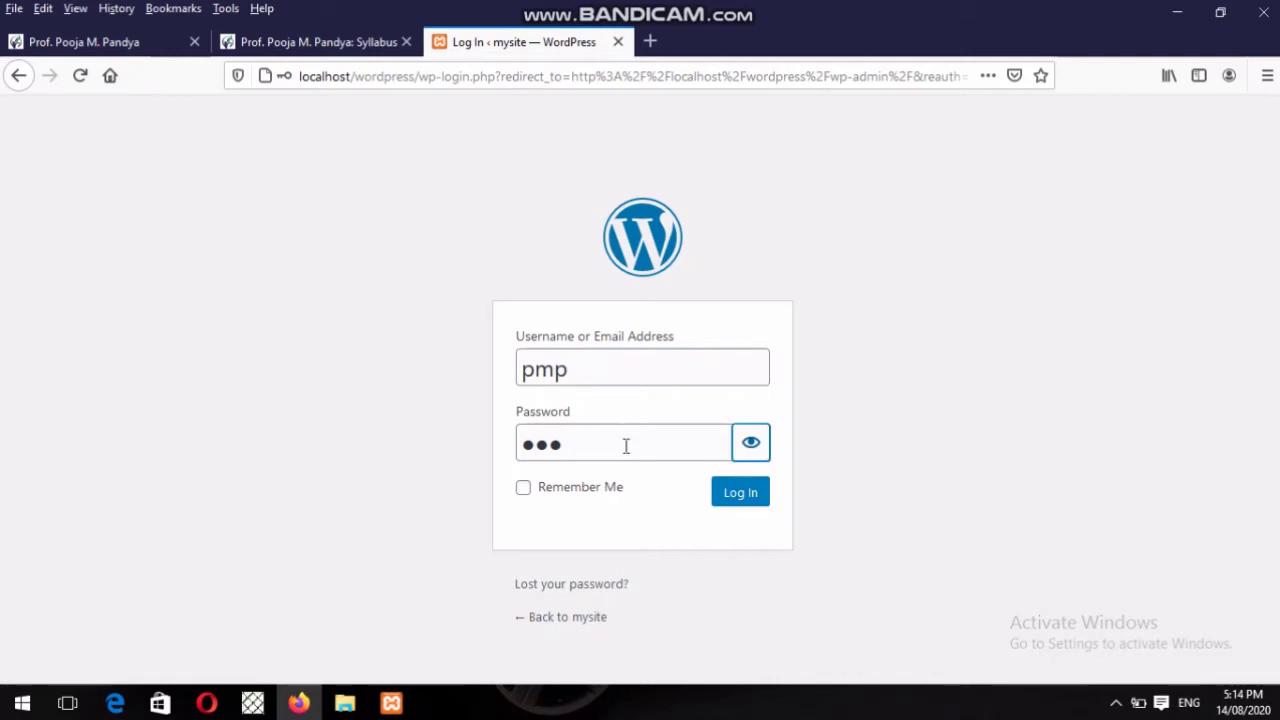
left_click(626, 446)
key("Return")
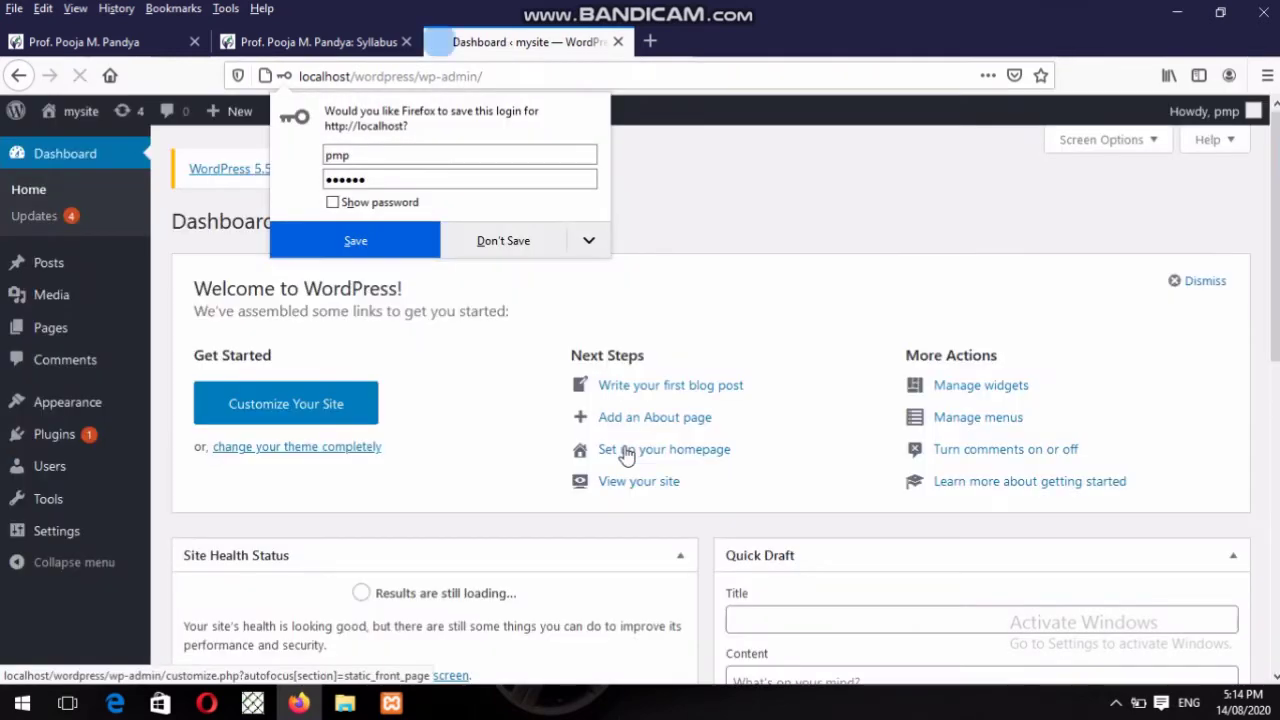
Decline Firefox's save-login offer and look over the Welcome, Site Health and Quick Draft boxes.
left_click(527, 241)
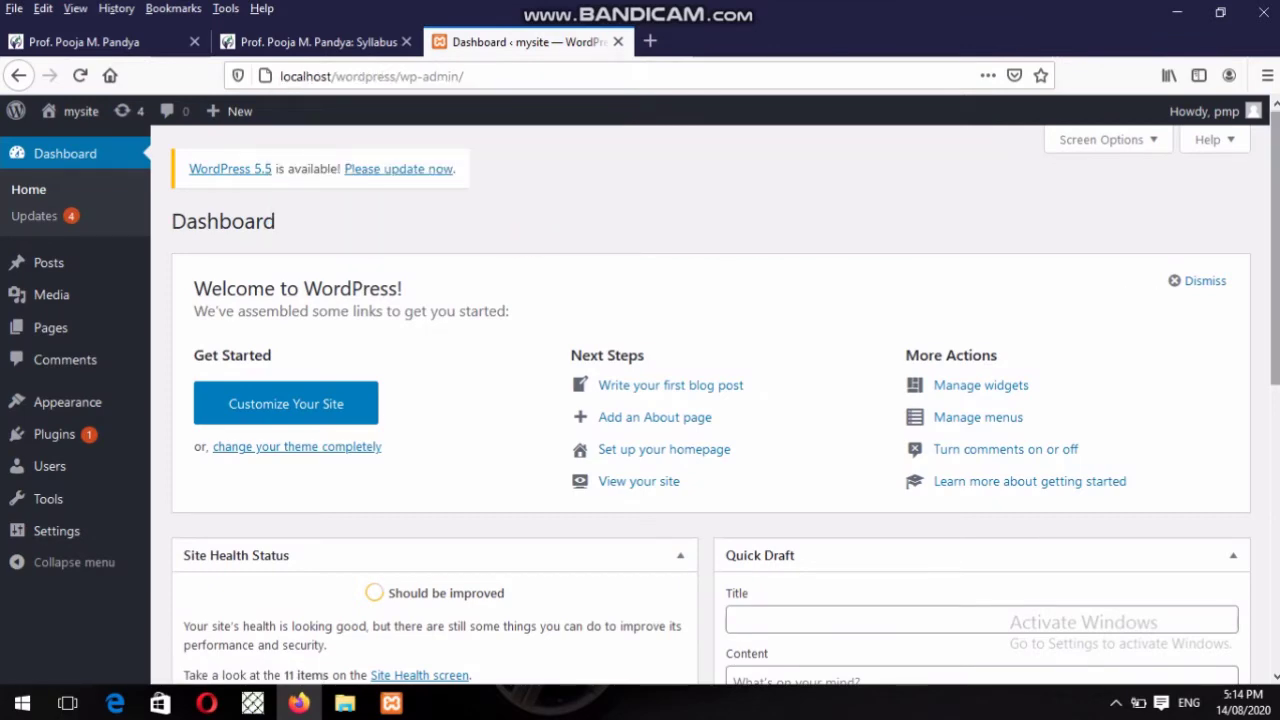
scroll(1277, 187, "down", 3)
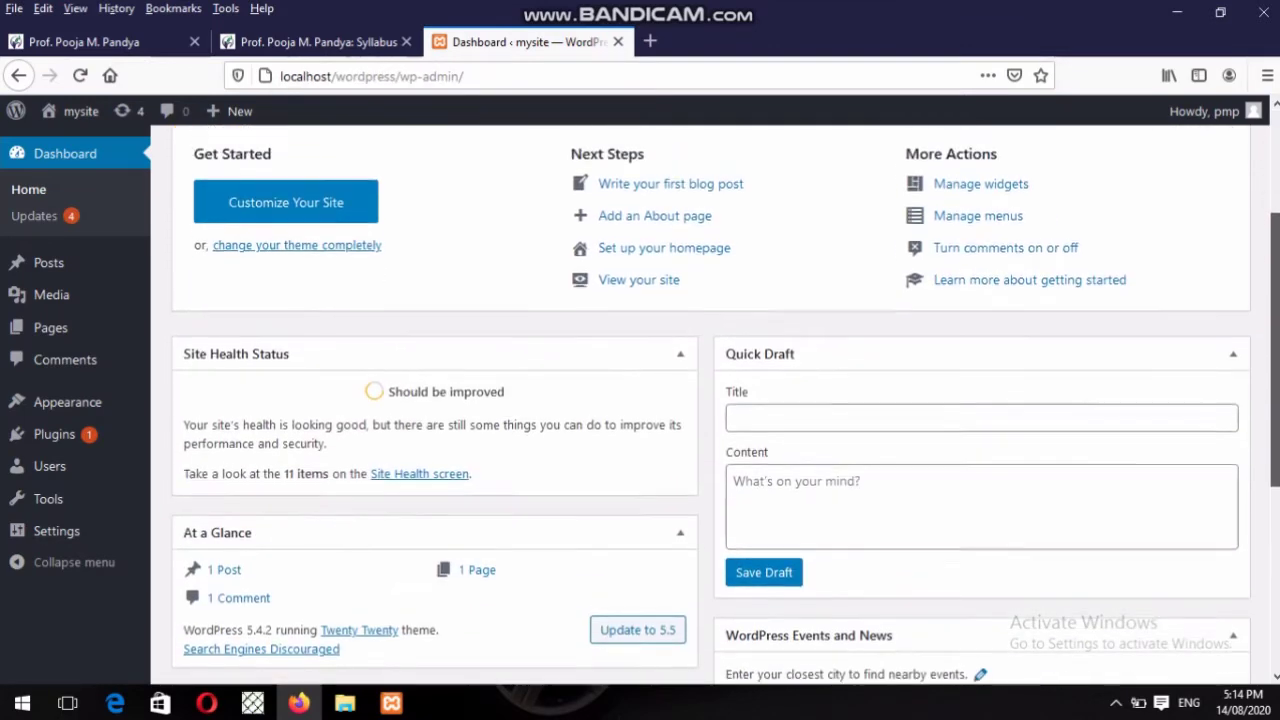
scroll(1277, 187, "up", 3)
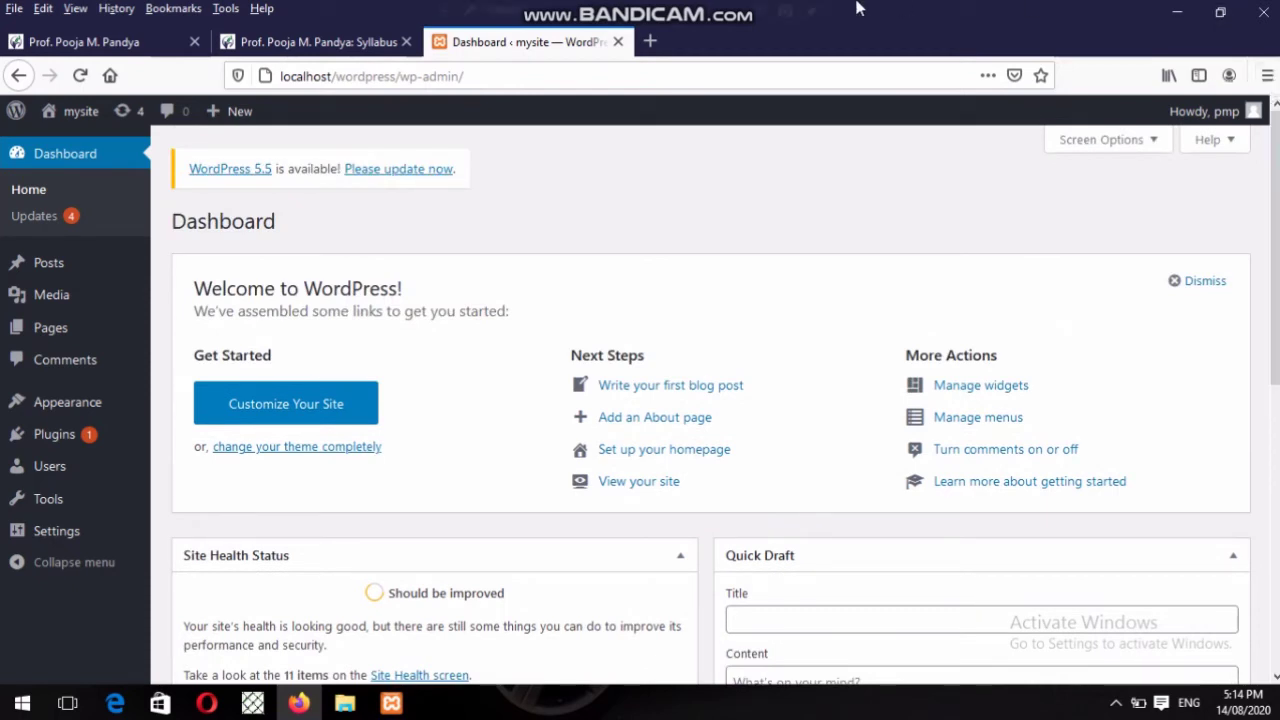
mouse_move(843, 9)
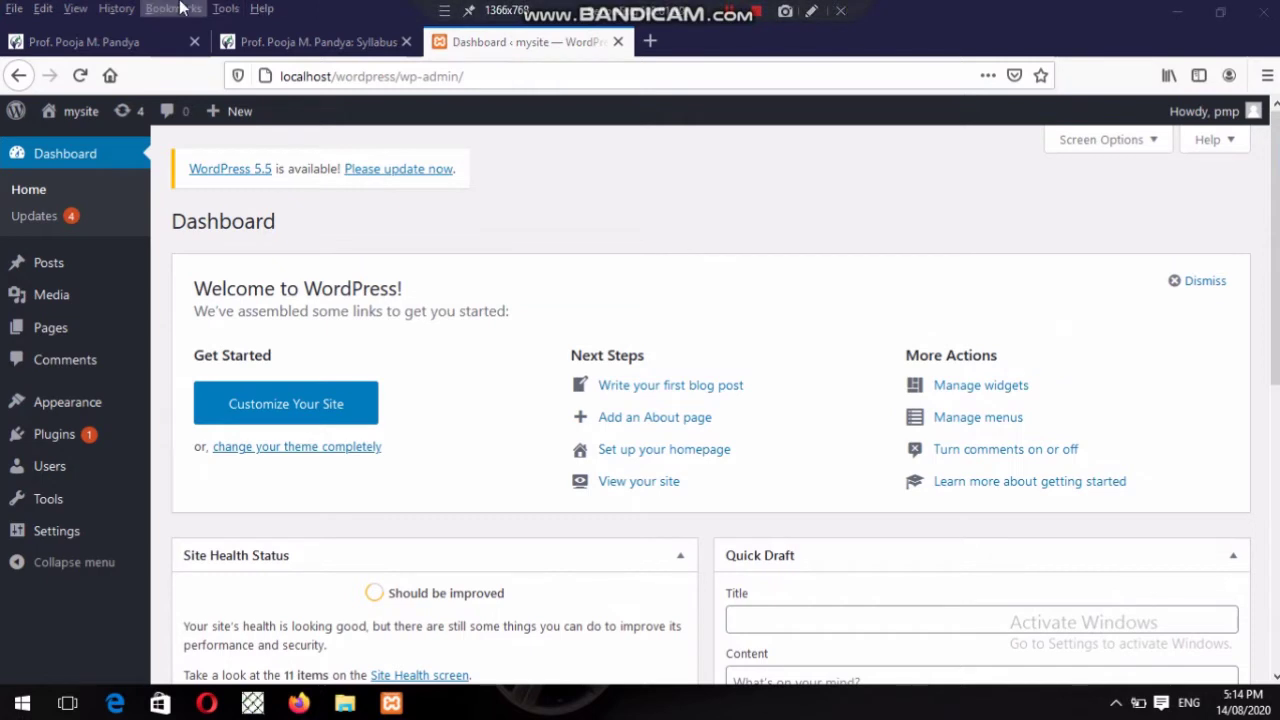
mouse_move(16, 114)
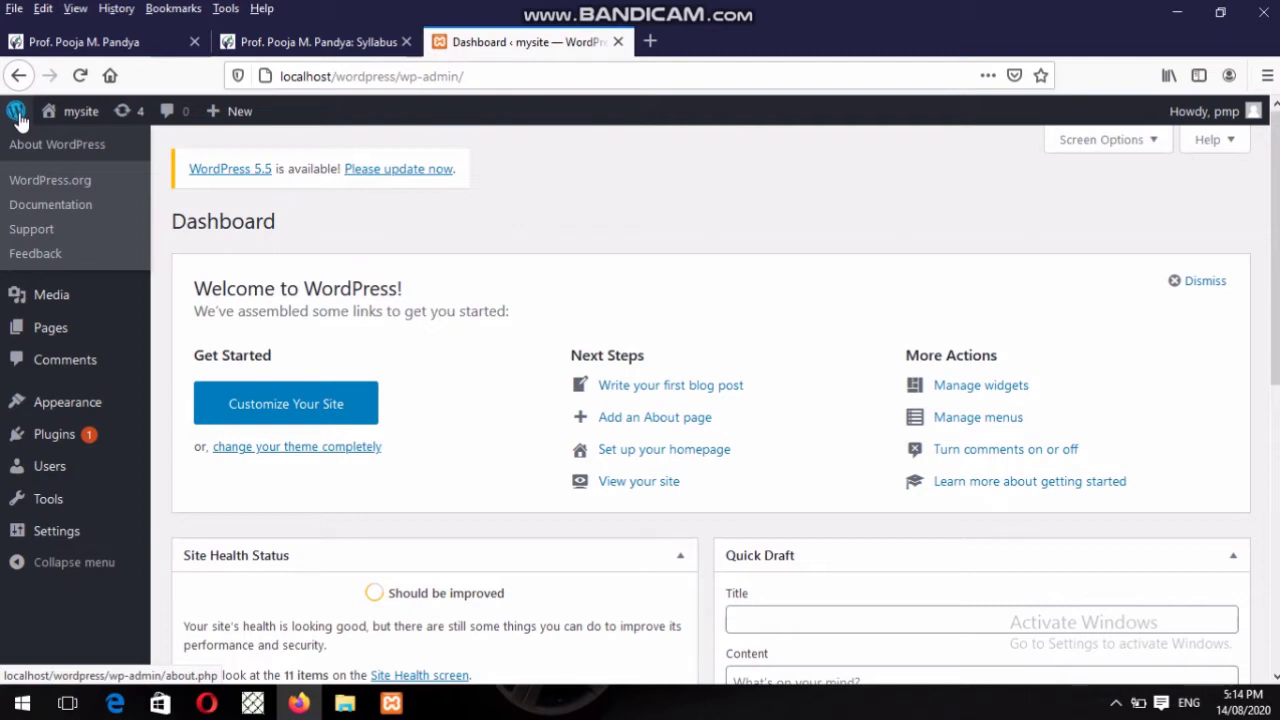
Open About WordPress in a new tab, highlight the 5.4.2 version text, then return to the Dashboard.
right_click(27, 150)
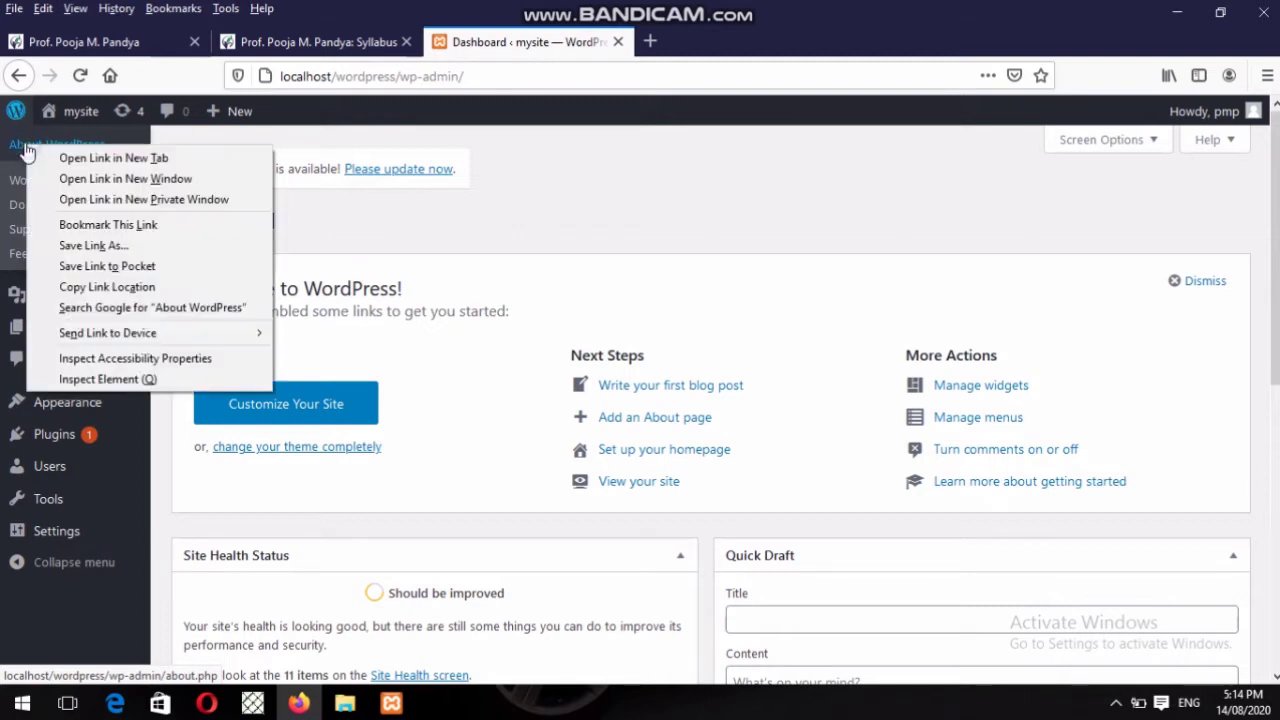
left_click(63, 158)
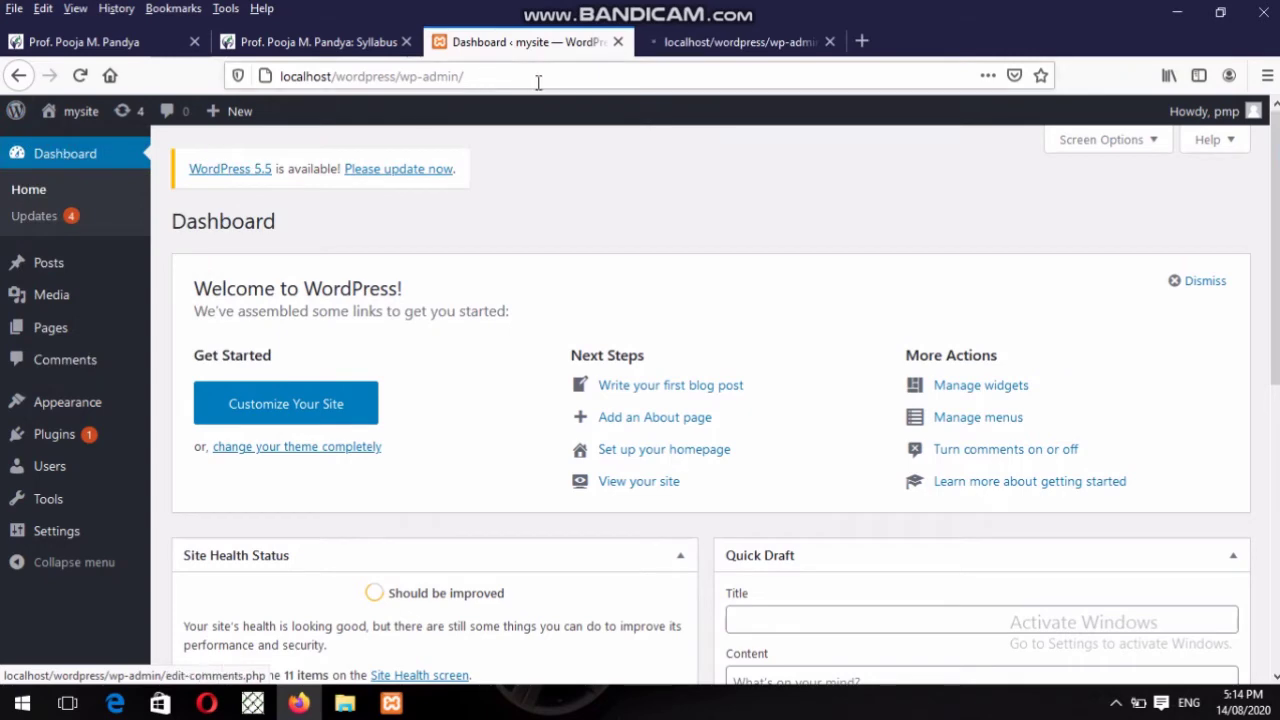
left_click(678, 43)
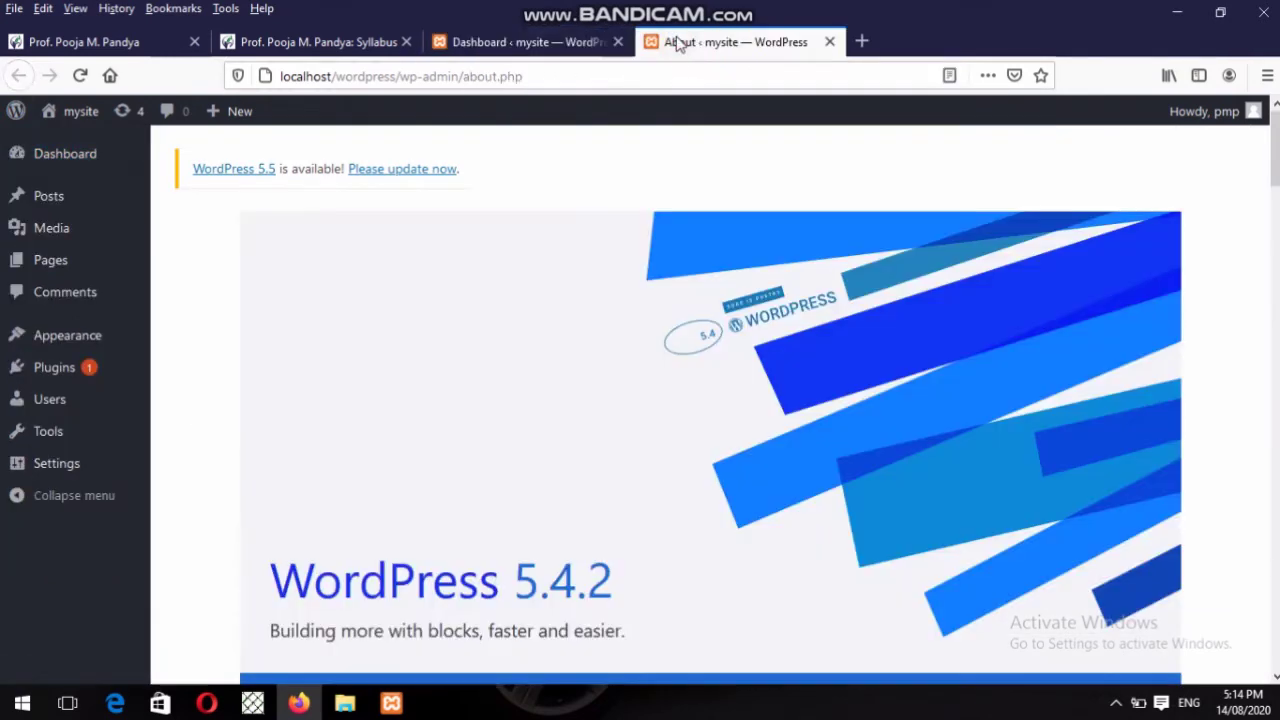
scroll(710, 400, "down", 5)
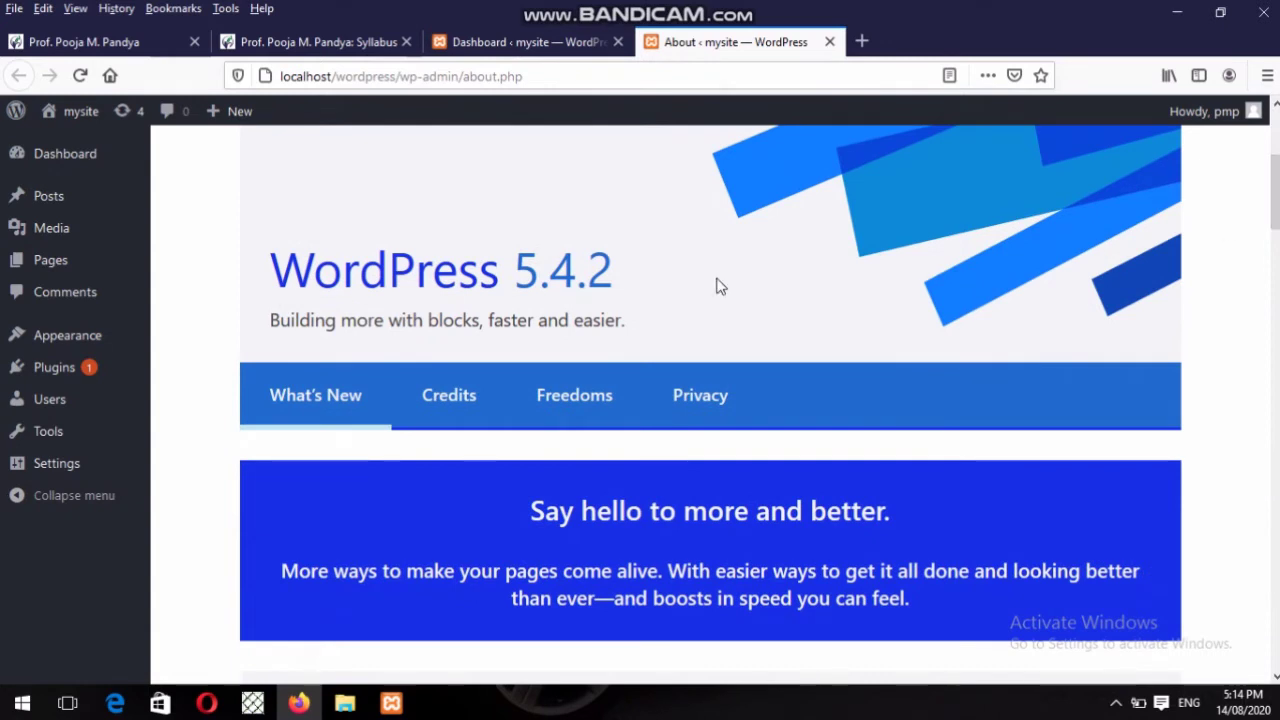
left_click_drag(569, 312, 496, 291)
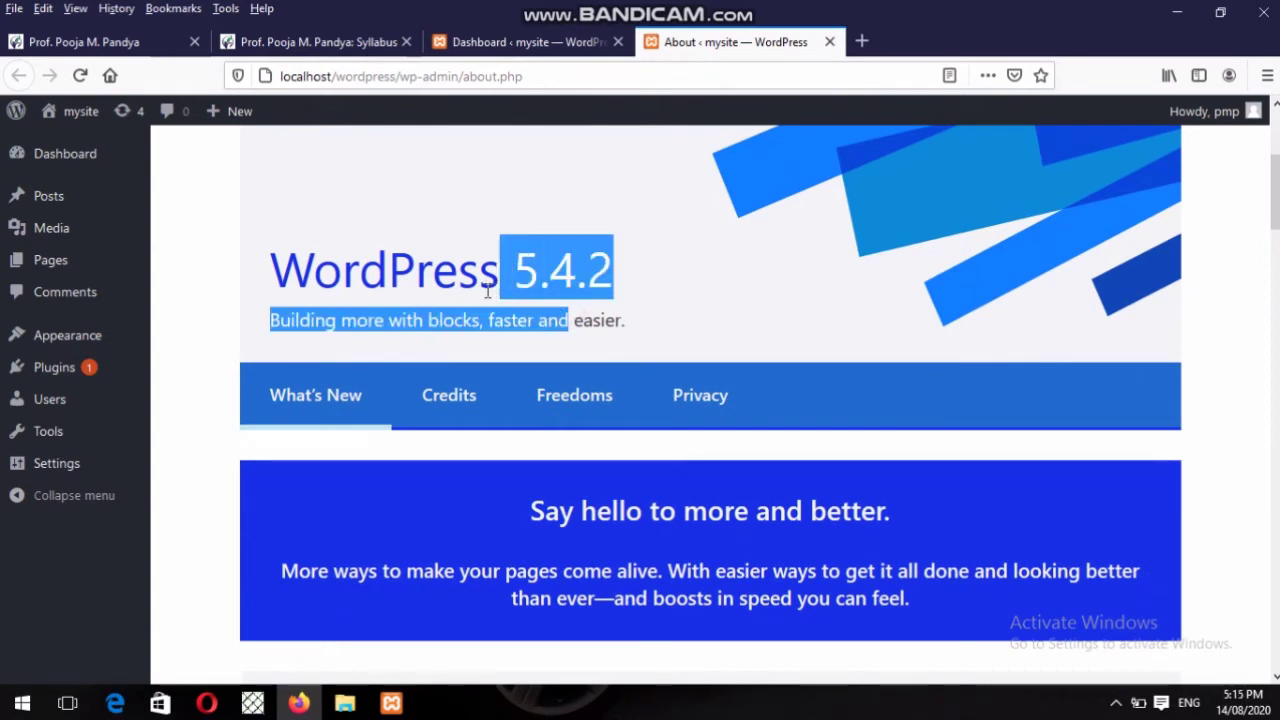
left_click(476, 42)
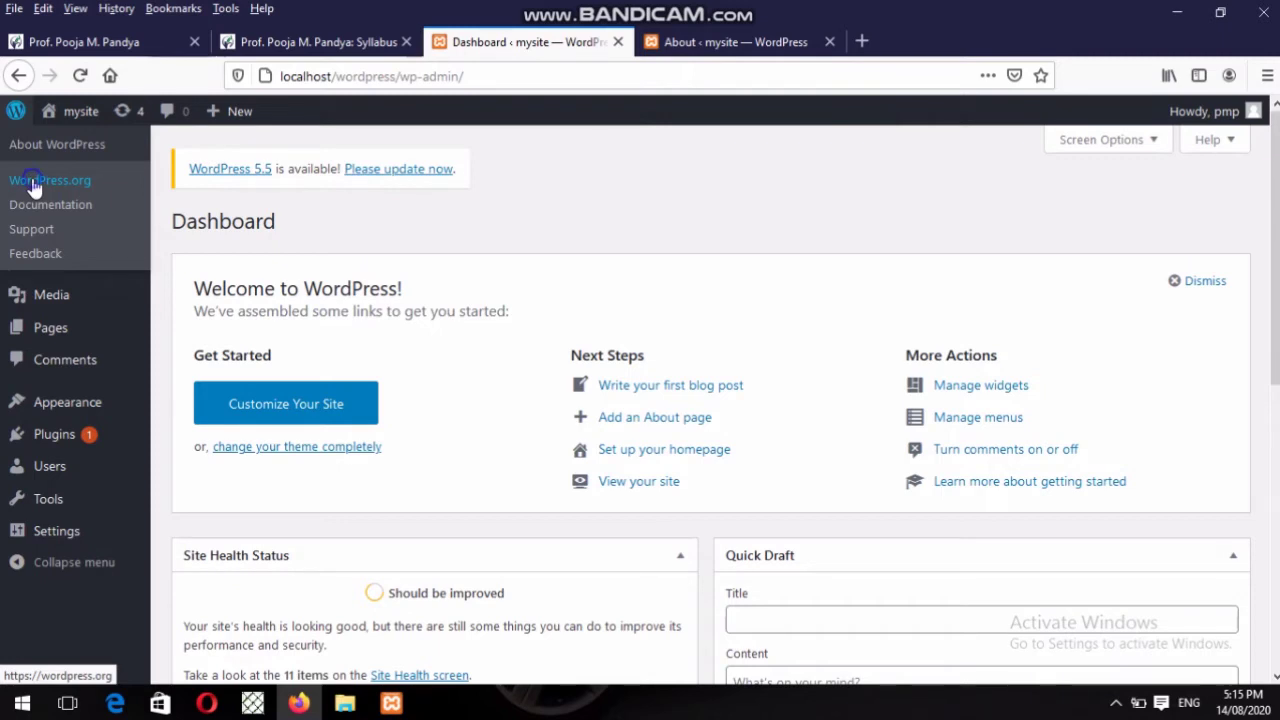
Open the WordPress.org home page in a new tab, then return to the Dashboard.
right_click(34, 188)
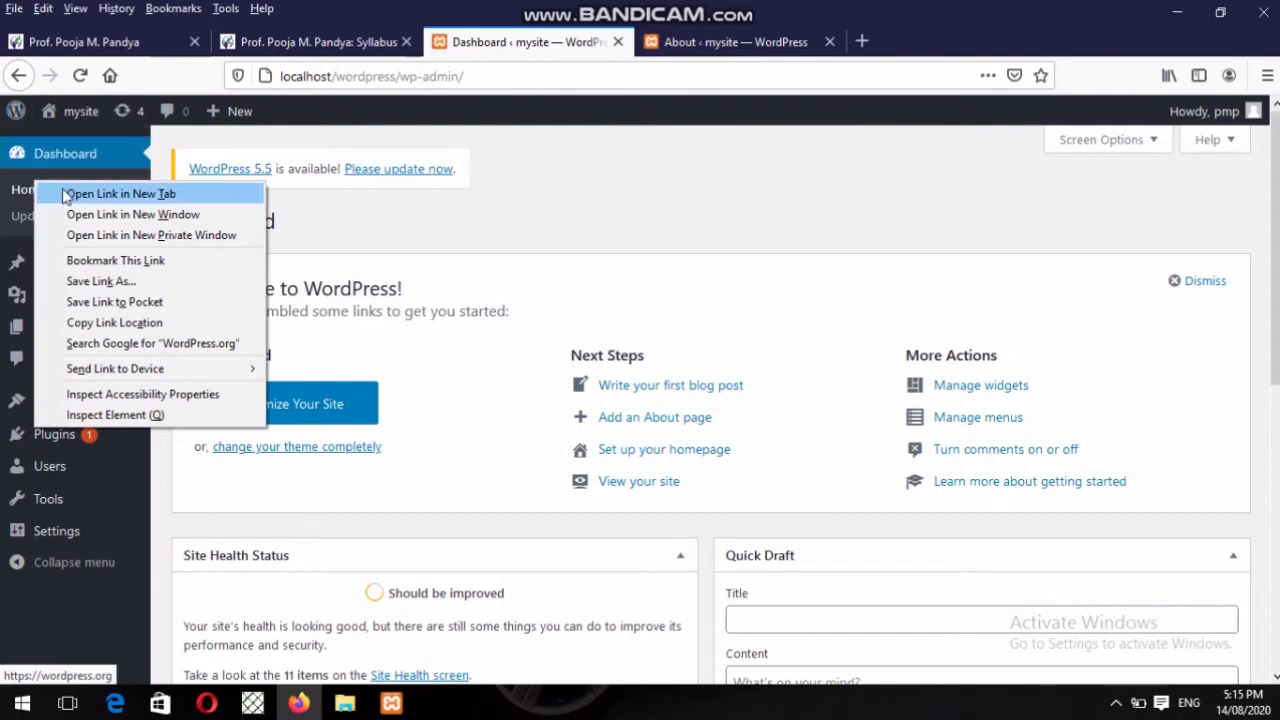
left_click(64, 195)
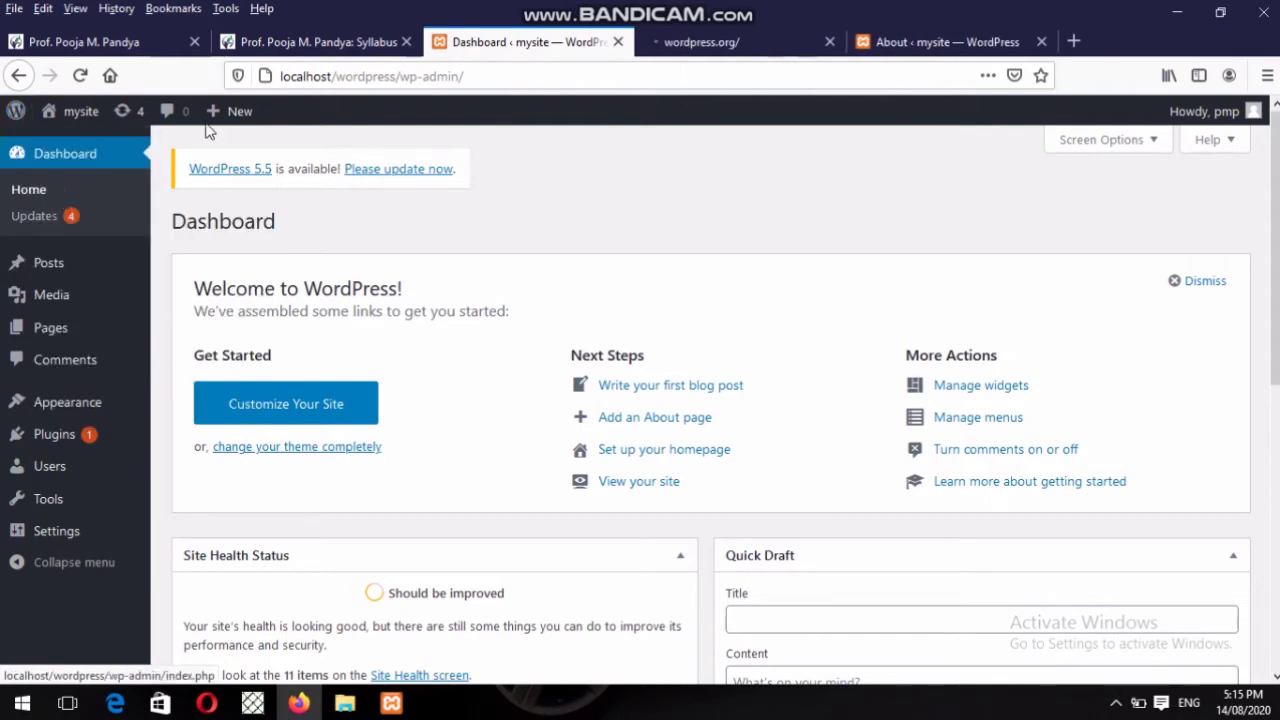
left_click(722, 44)
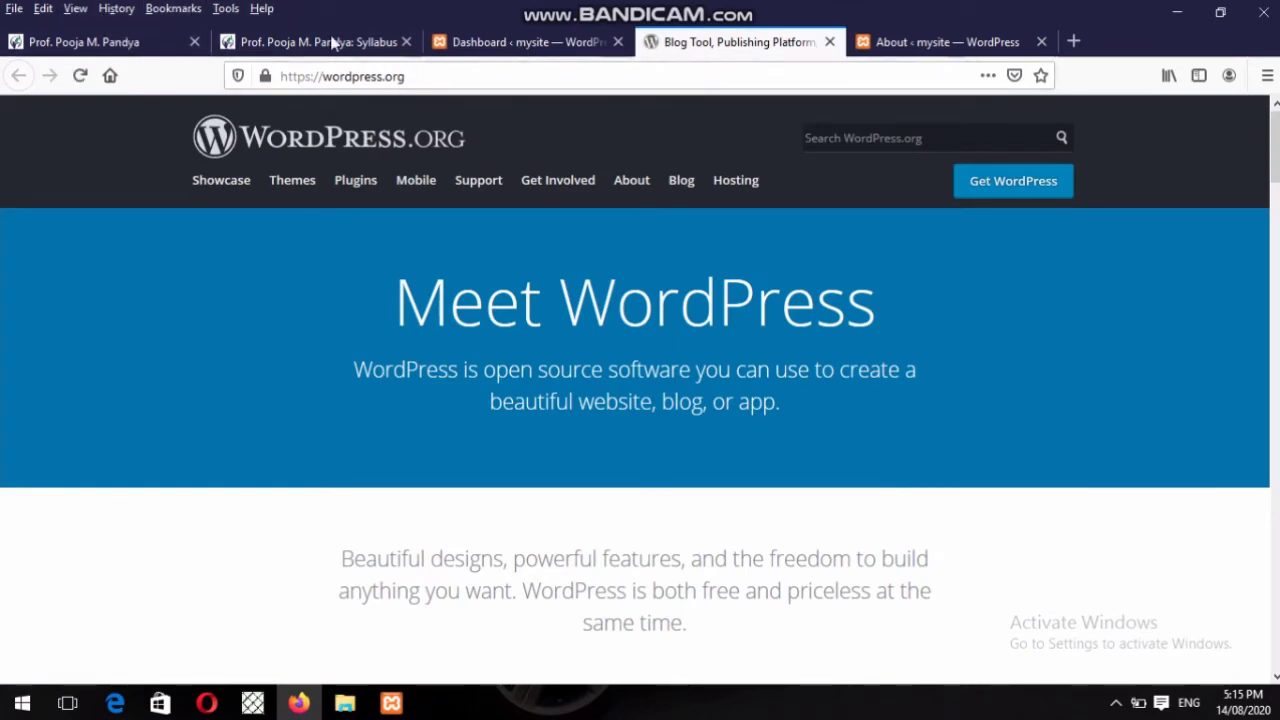
left_click(460, 42)
Visit the About page and the WordPress documentation, then go back twice to the Dashboard.
left_click(12, 112)
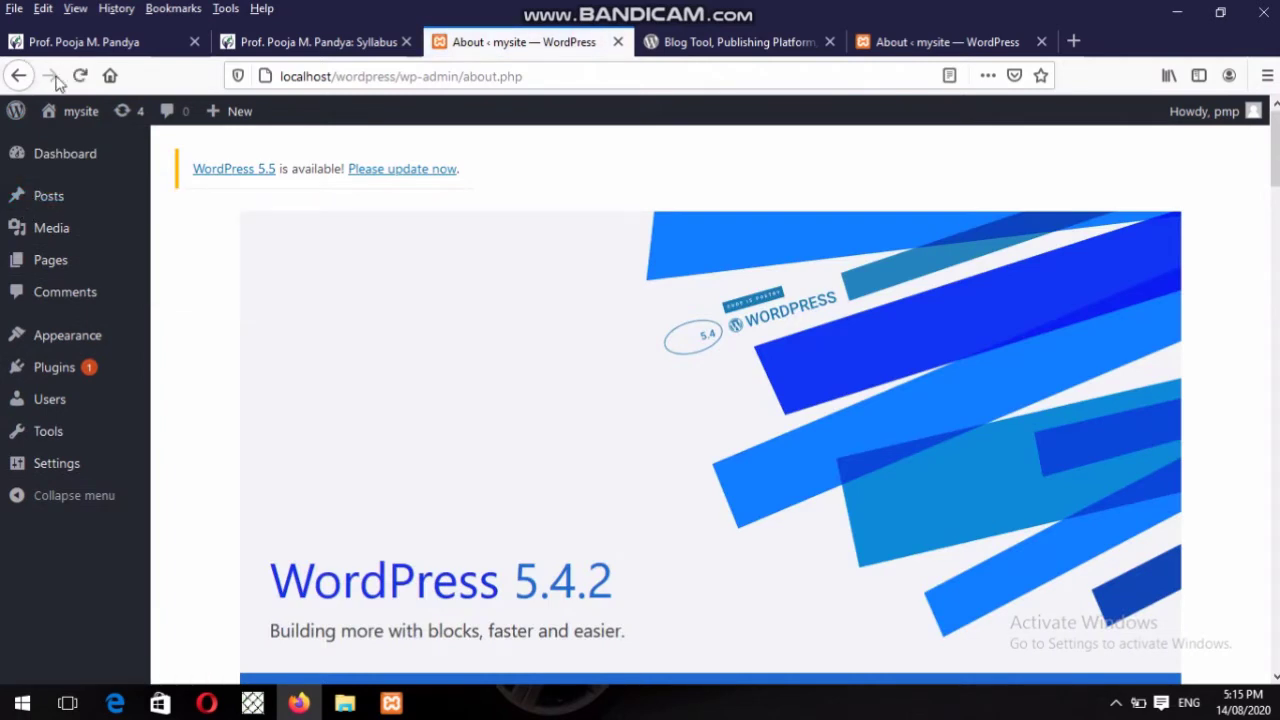
mouse_move(13, 112)
left_click(25, 207)
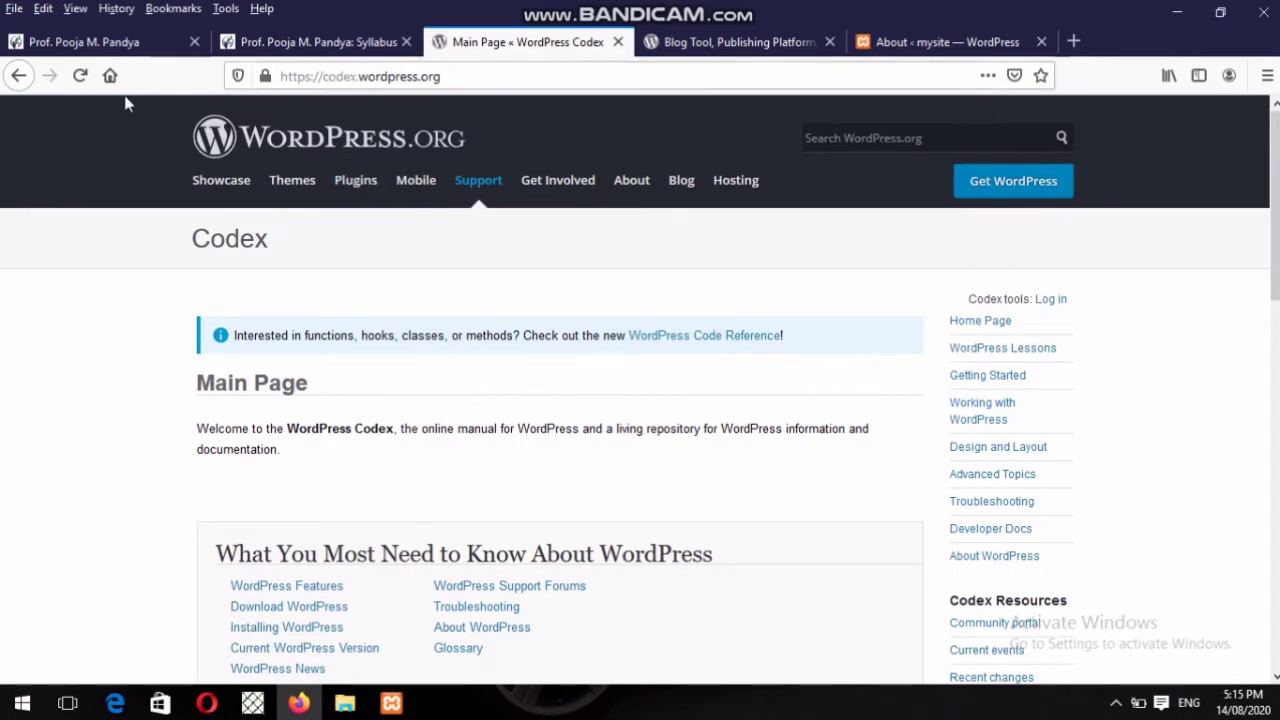
left_click(12, 77)
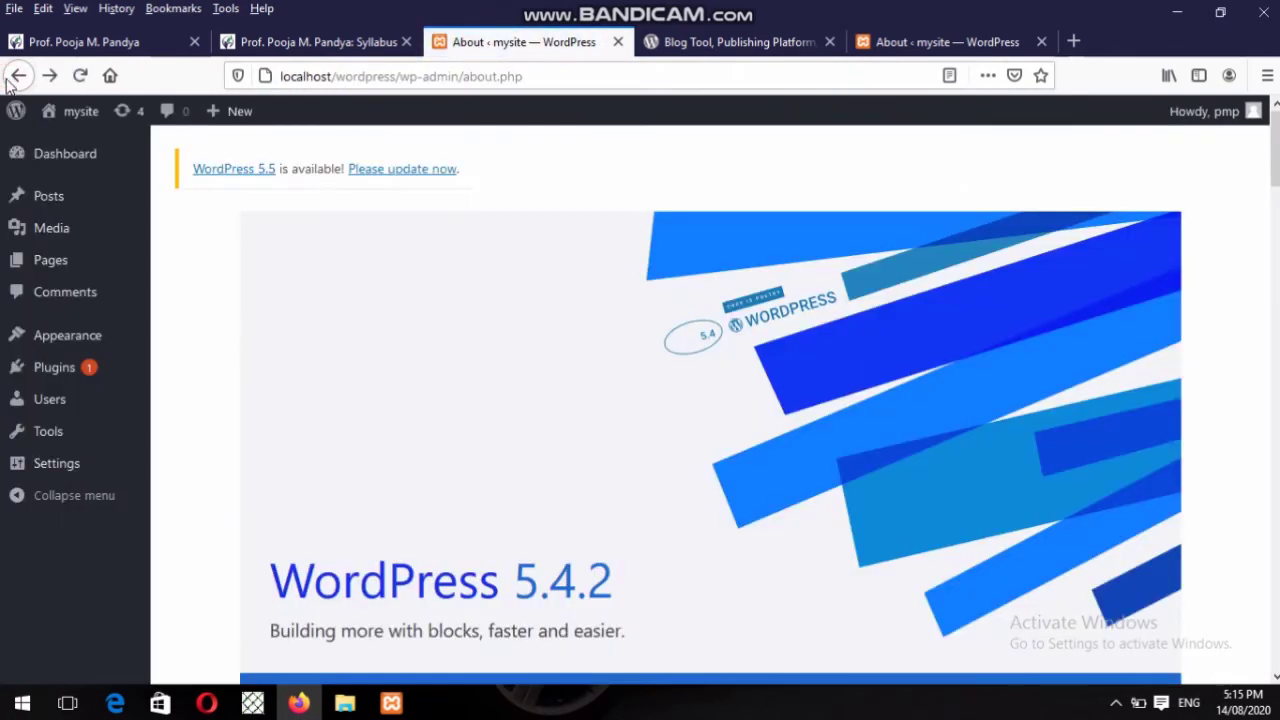
mouse_move(15, 111)
left_click(17, 77)
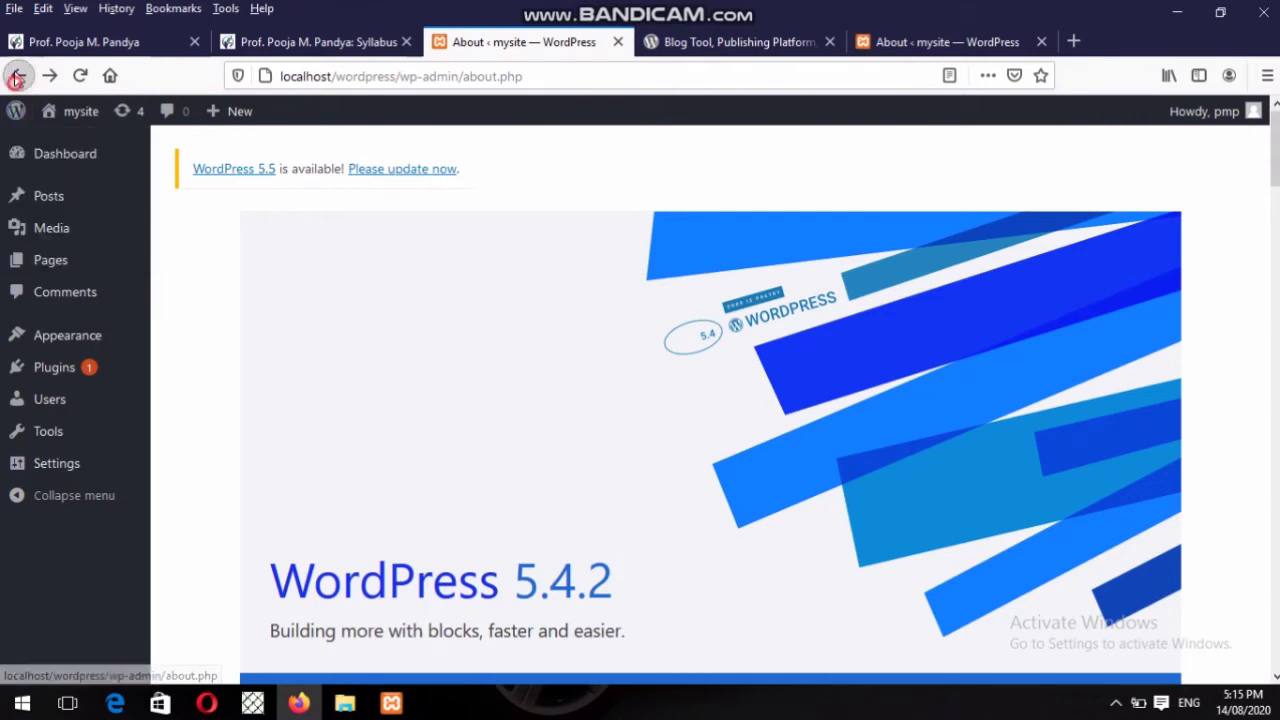
mouse_move(15, 111)
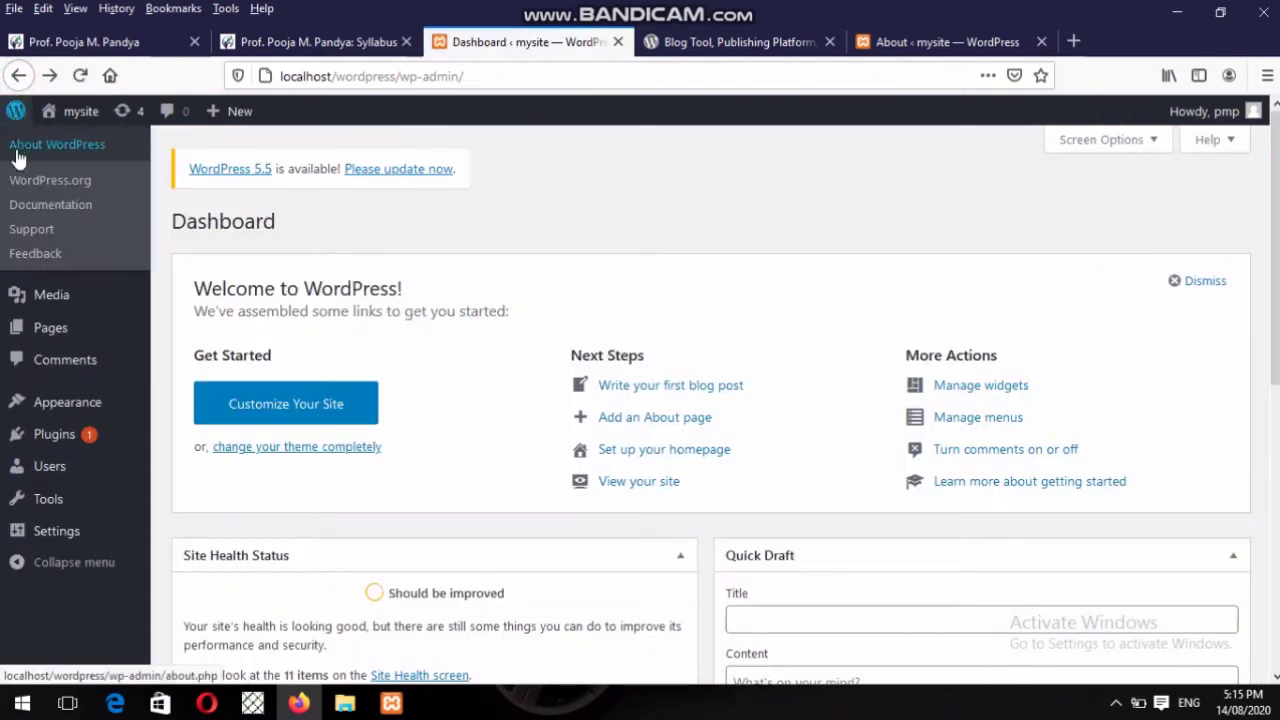
Open WordPress.org Support in a new tab, scroll its help topics, then return to the Dashboard.
right_click(28, 237)
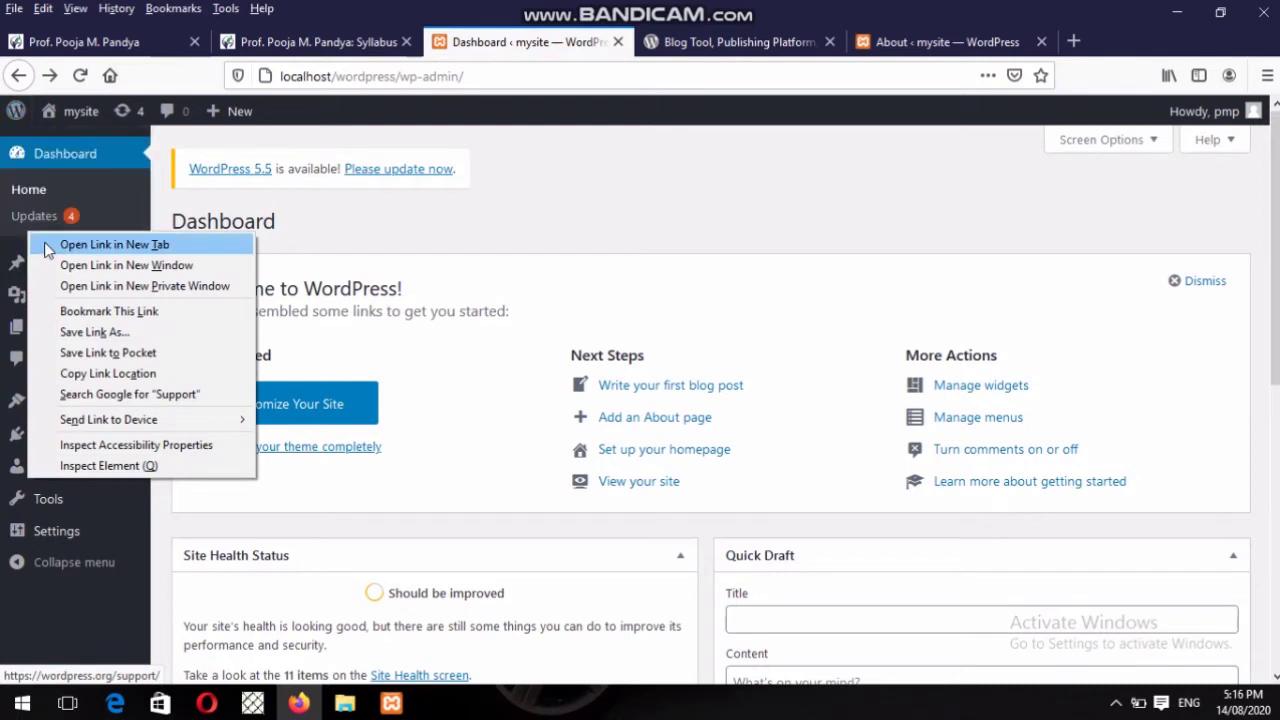
left_click(48, 246)
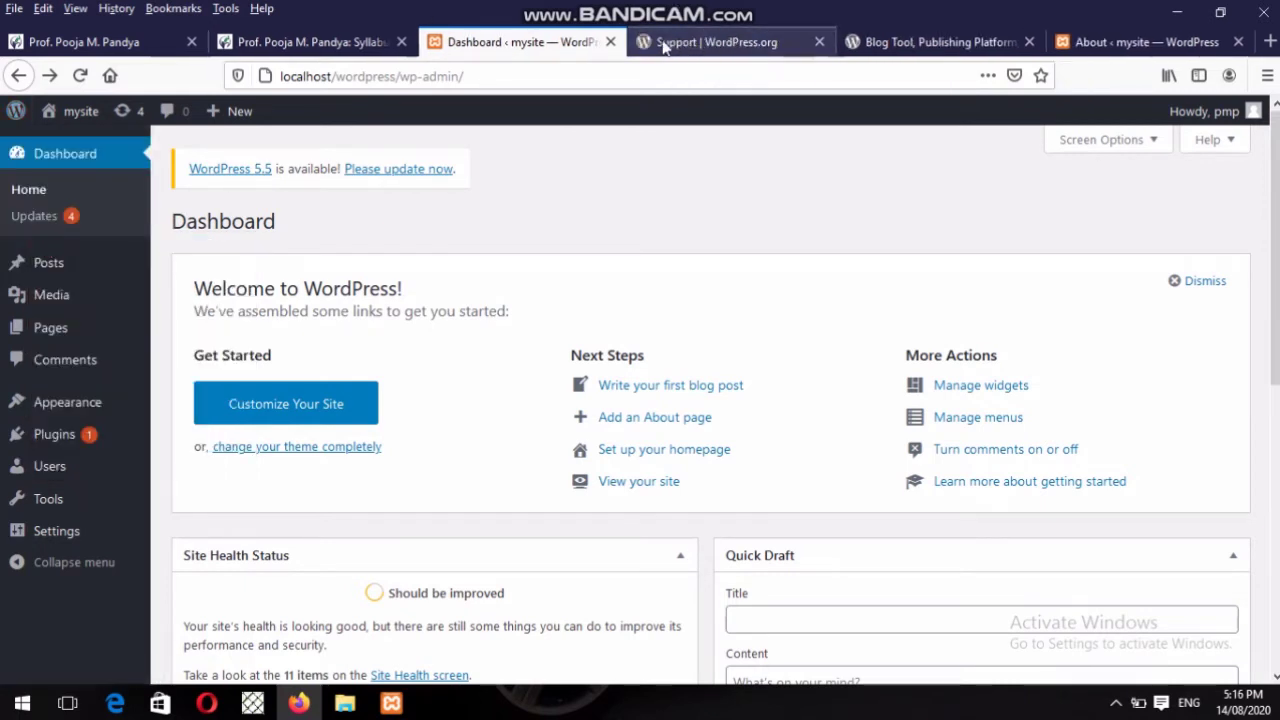
left_click(664, 44)
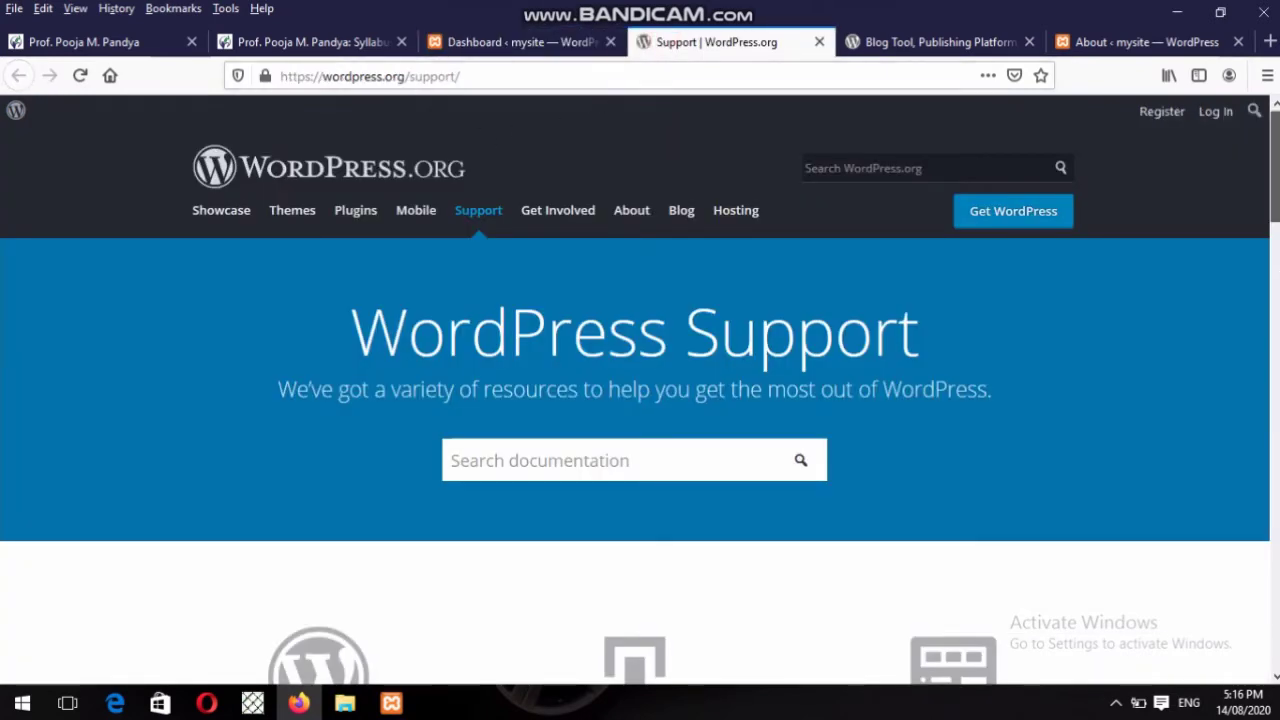
scroll(1278, 268, "down", 5)
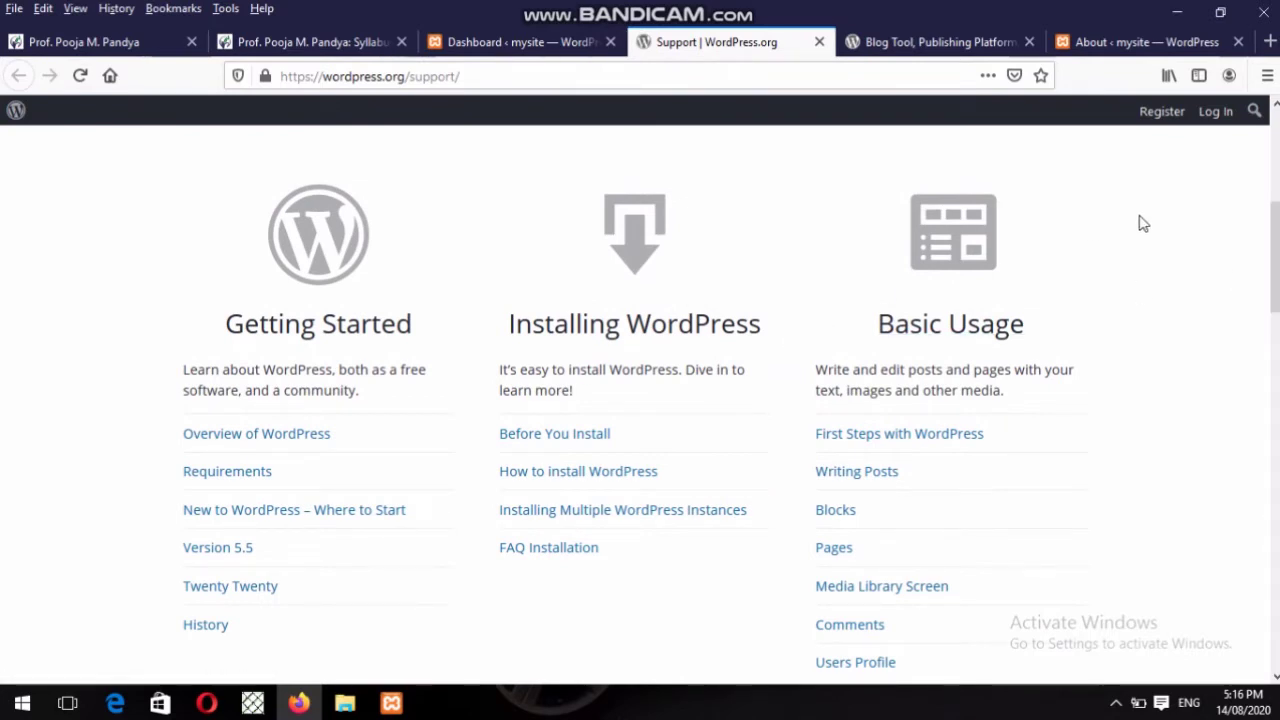
scroll(1275, 260, "down", 6)
scroll(1275, 400, "down", 8)
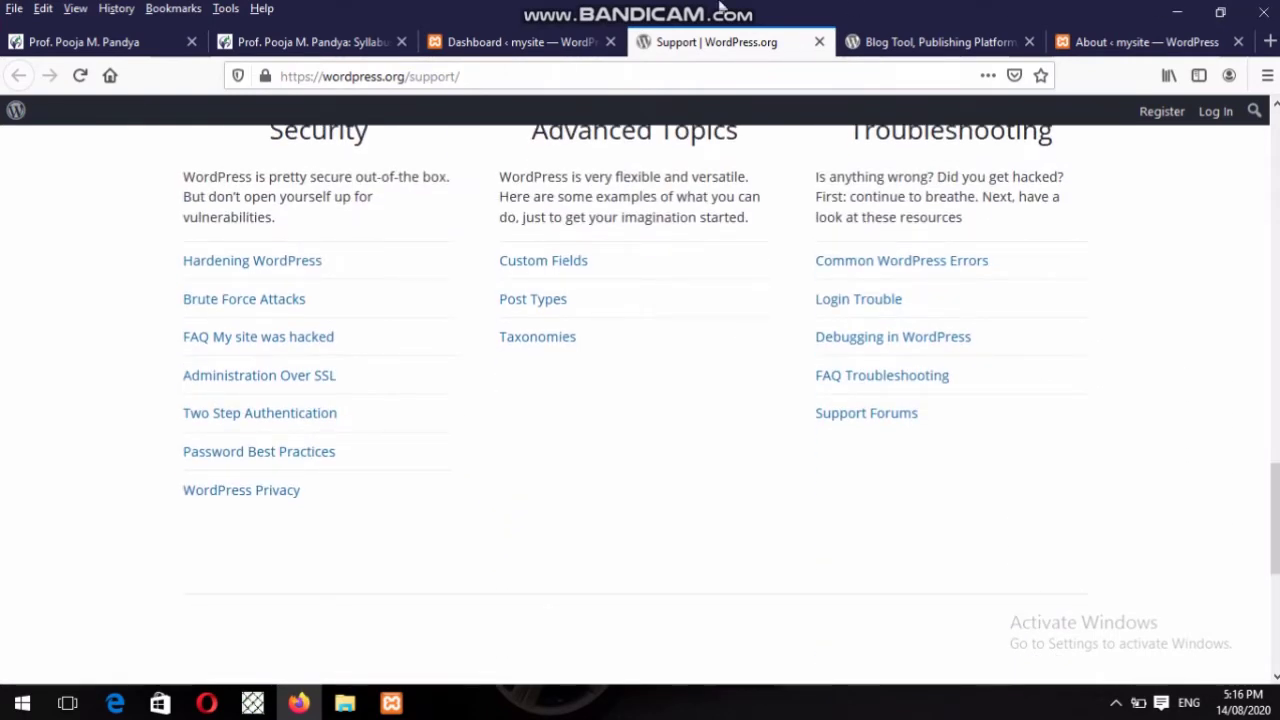
left_click(560, 42)
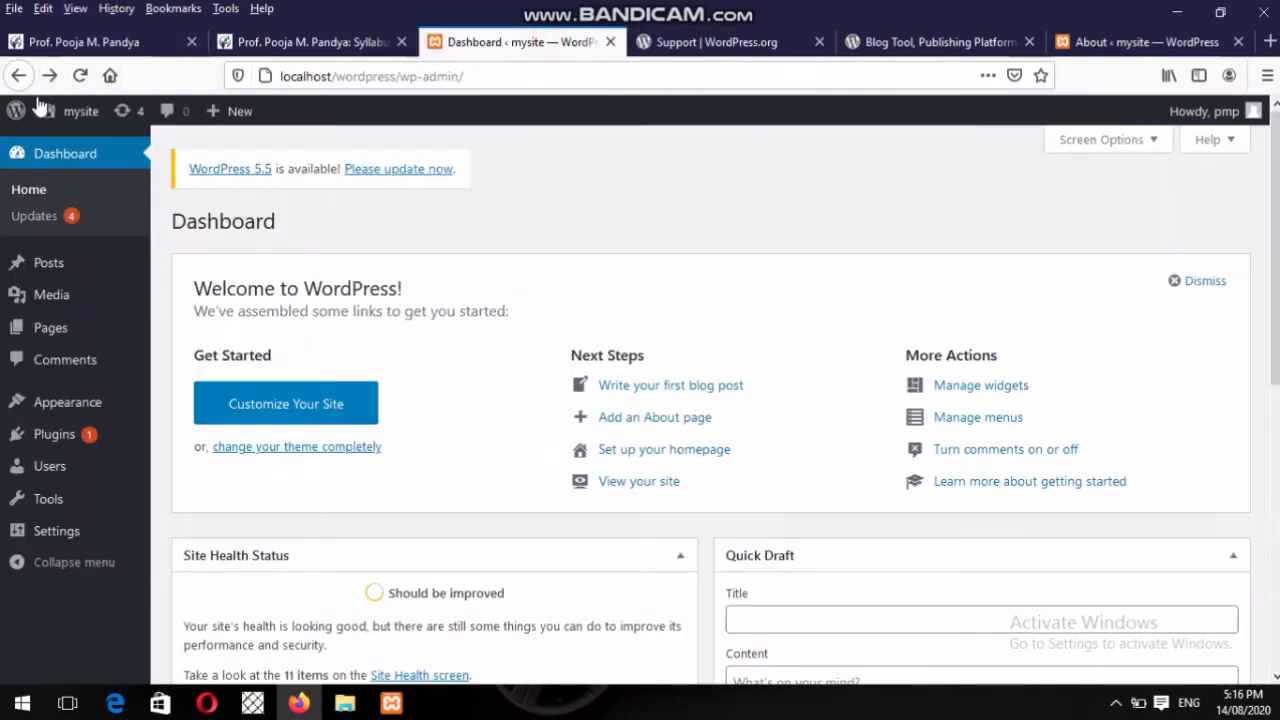
Show the About WordPress 5.4.2 page and close the Support, blog-tool and duplicate About tabs.
left_click(14, 111)
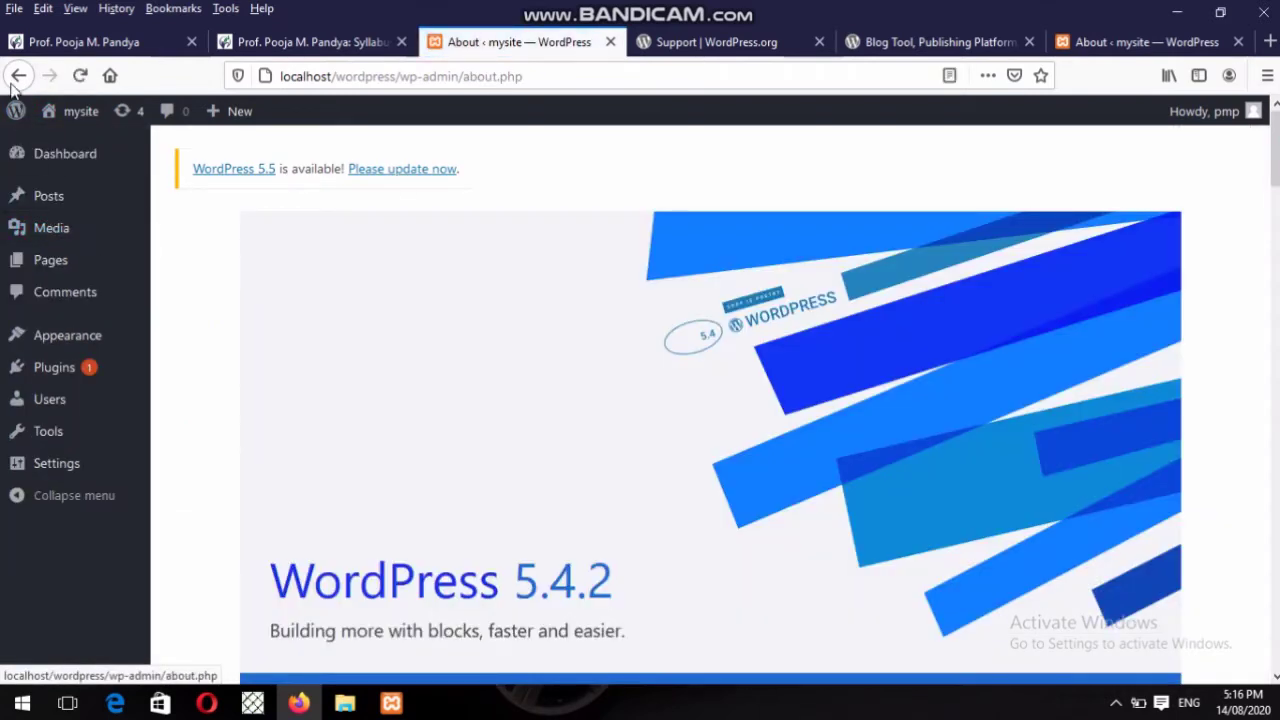
mouse_move(16, 111)
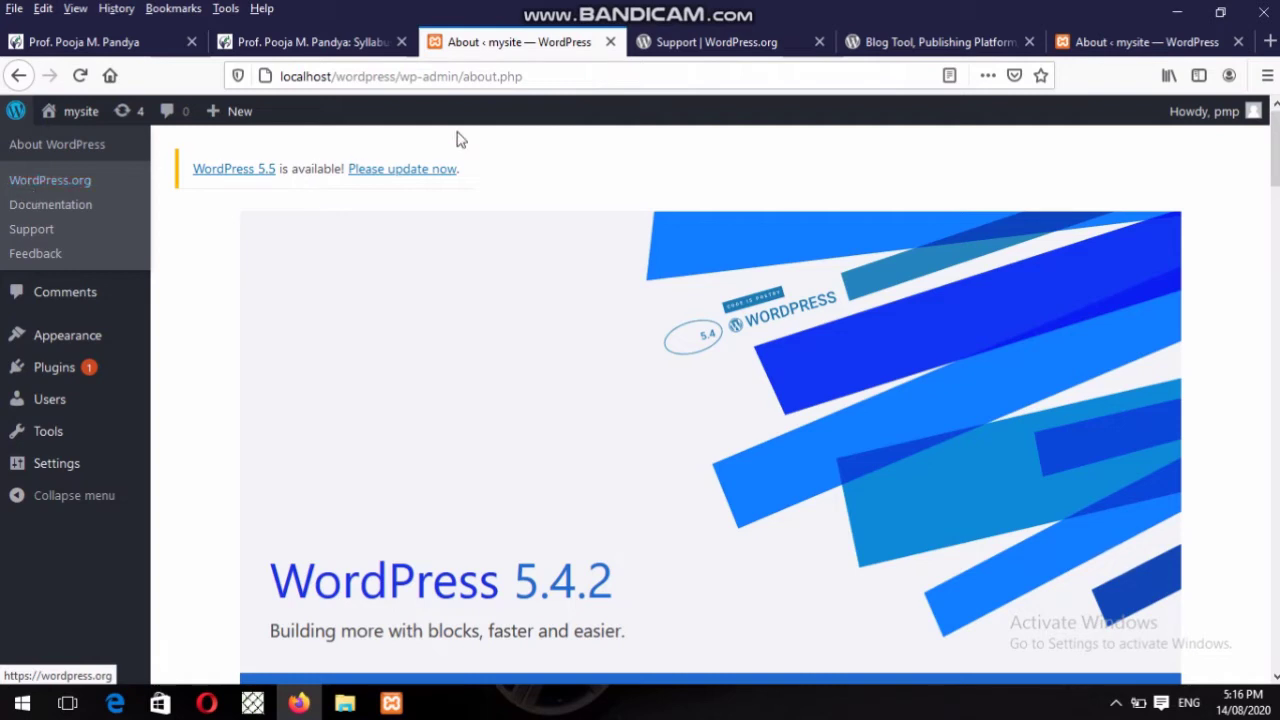
left_click(820, 42)
left_click(820, 42)
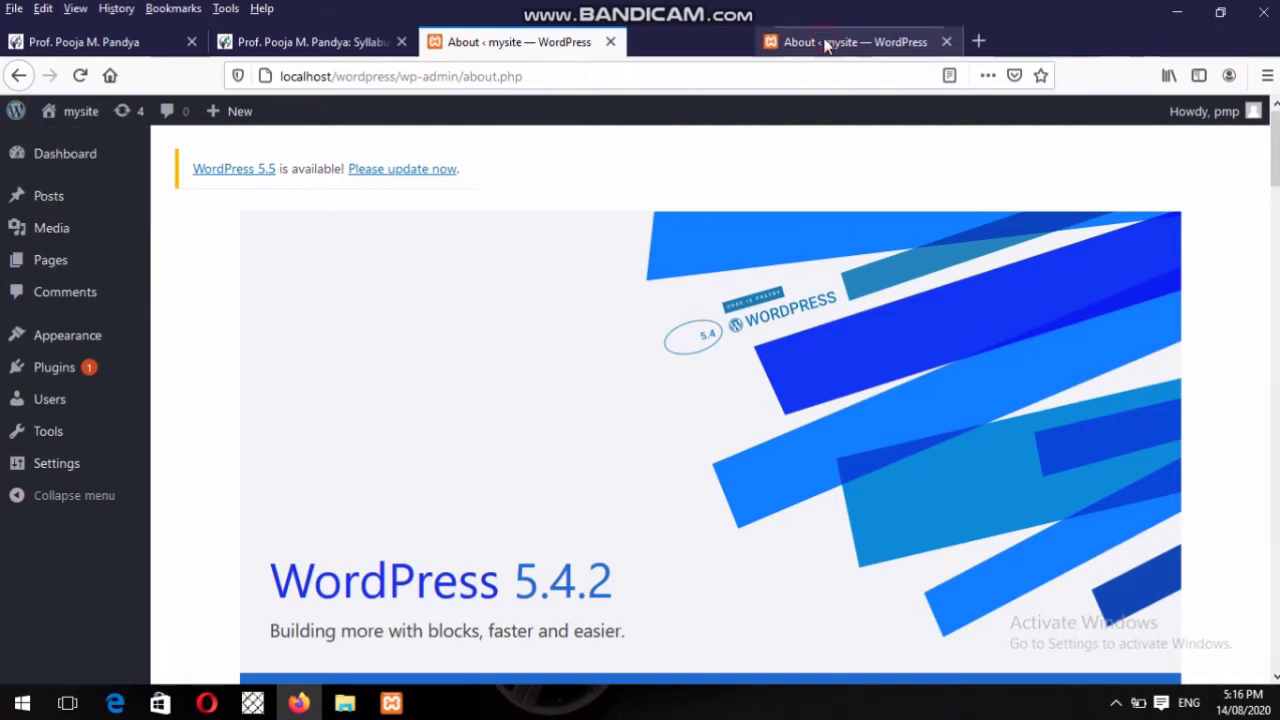
left_click(820, 42)
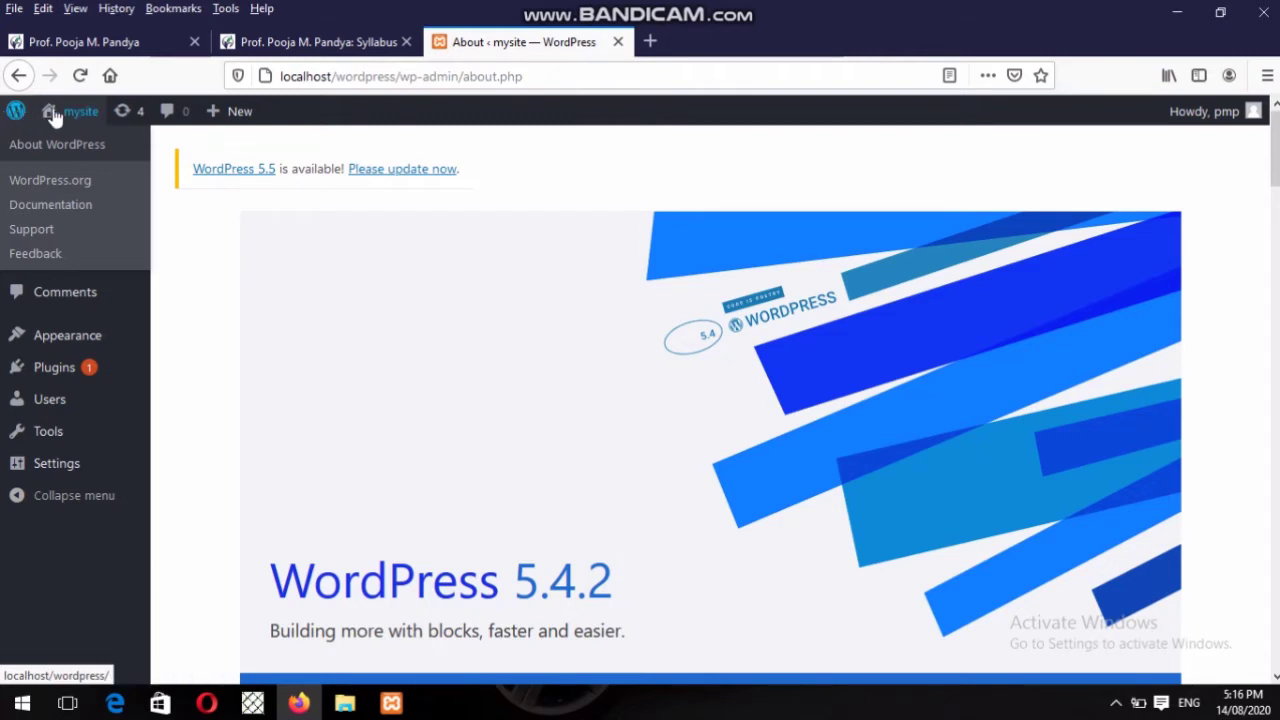
mouse_move(55, 117)
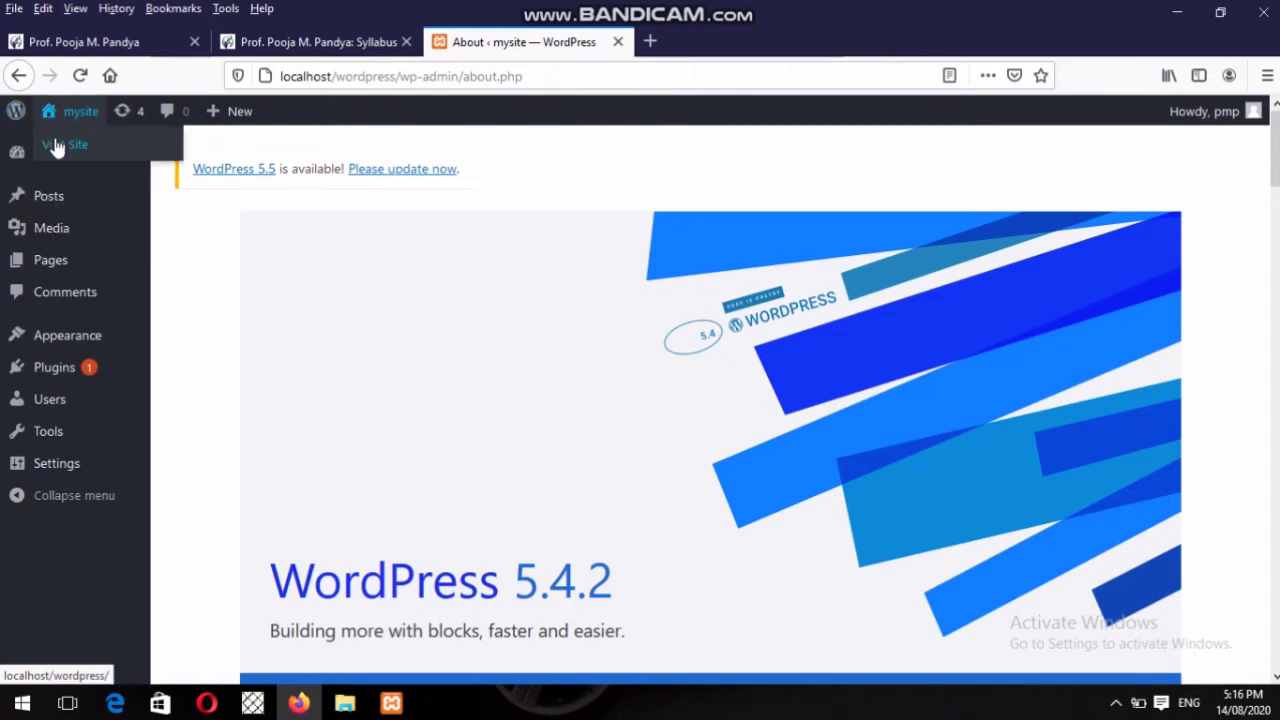
right_click(57, 146)
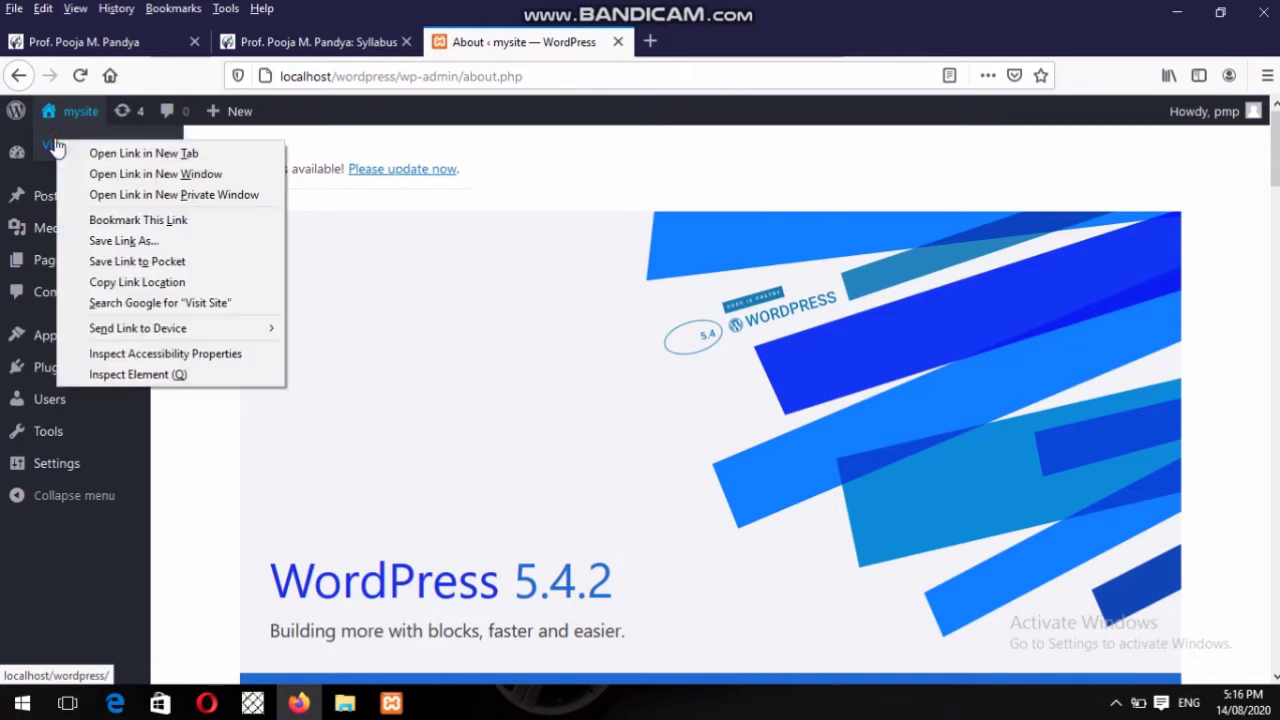
left_click(93, 165)
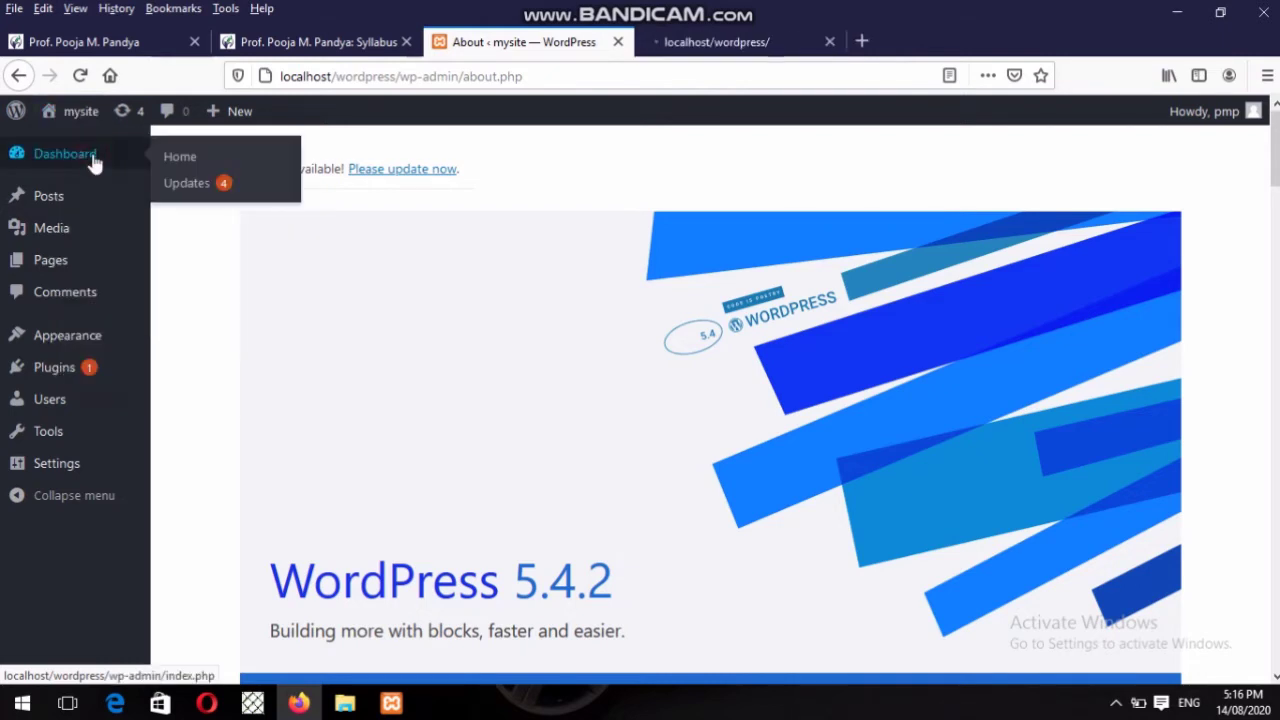
left_click(666, 40)
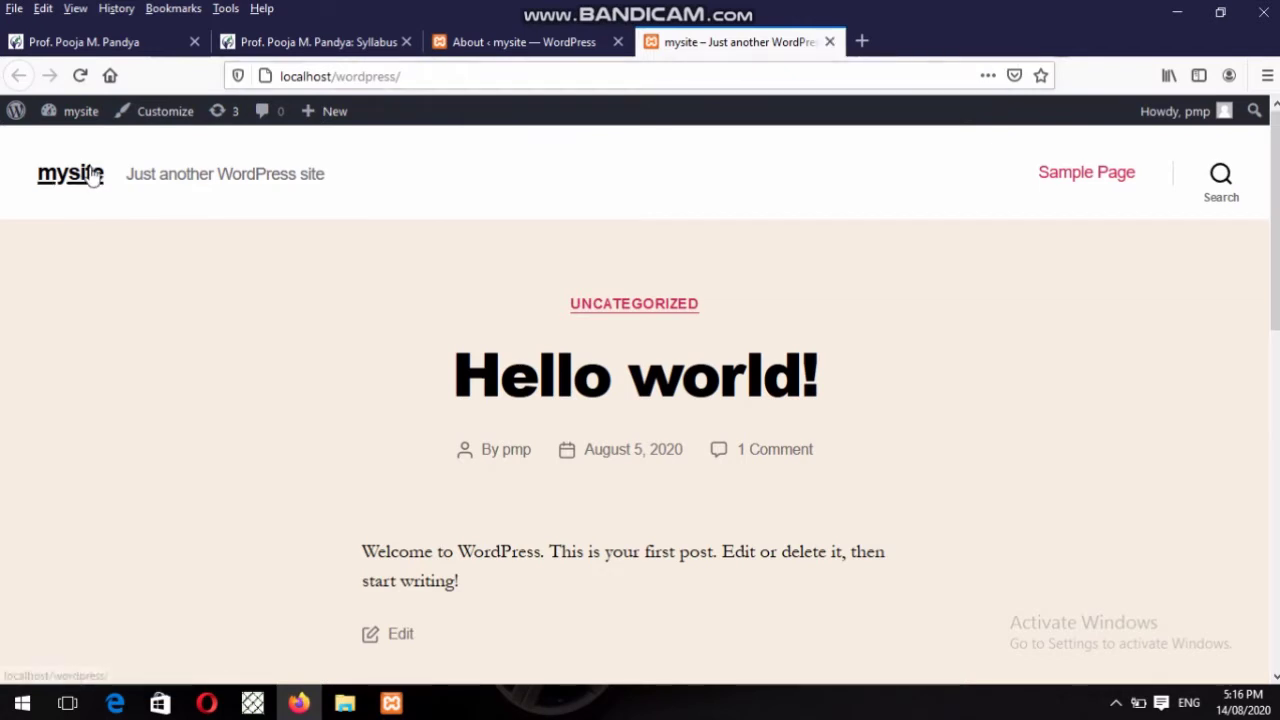
mouse_move(82, 115)
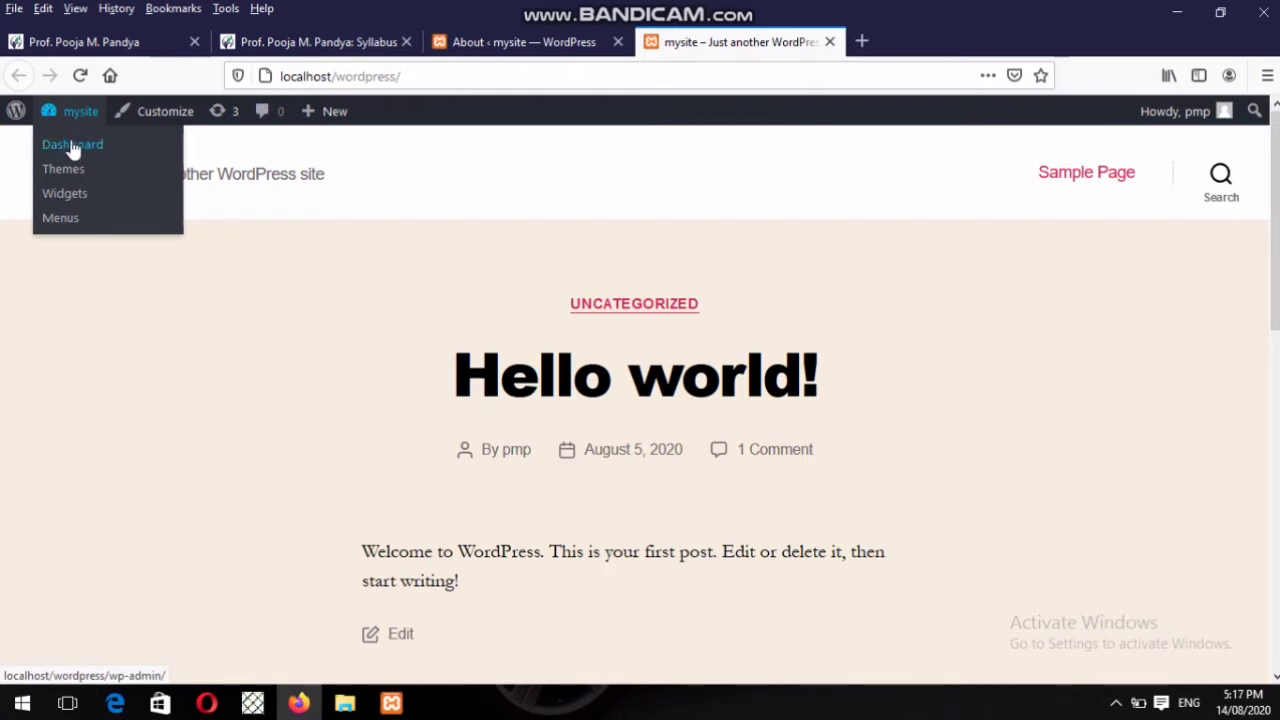
left_click(497, 43)
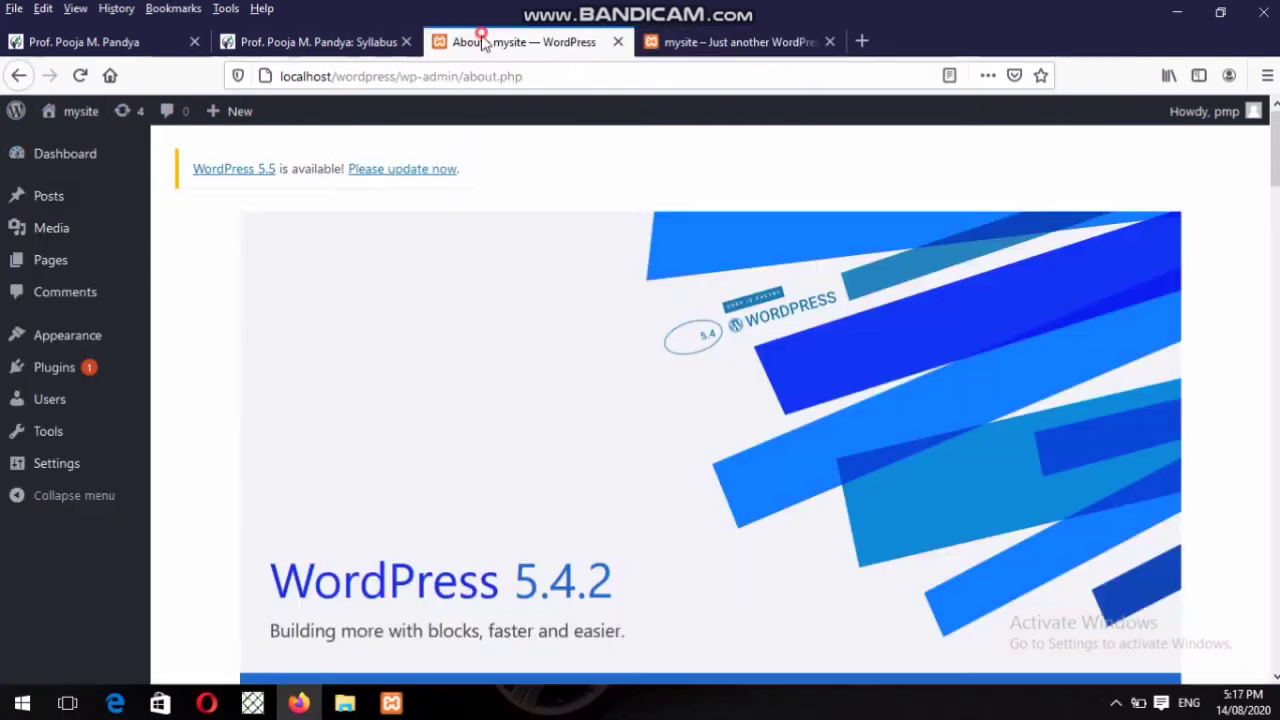
left_click(715, 42)
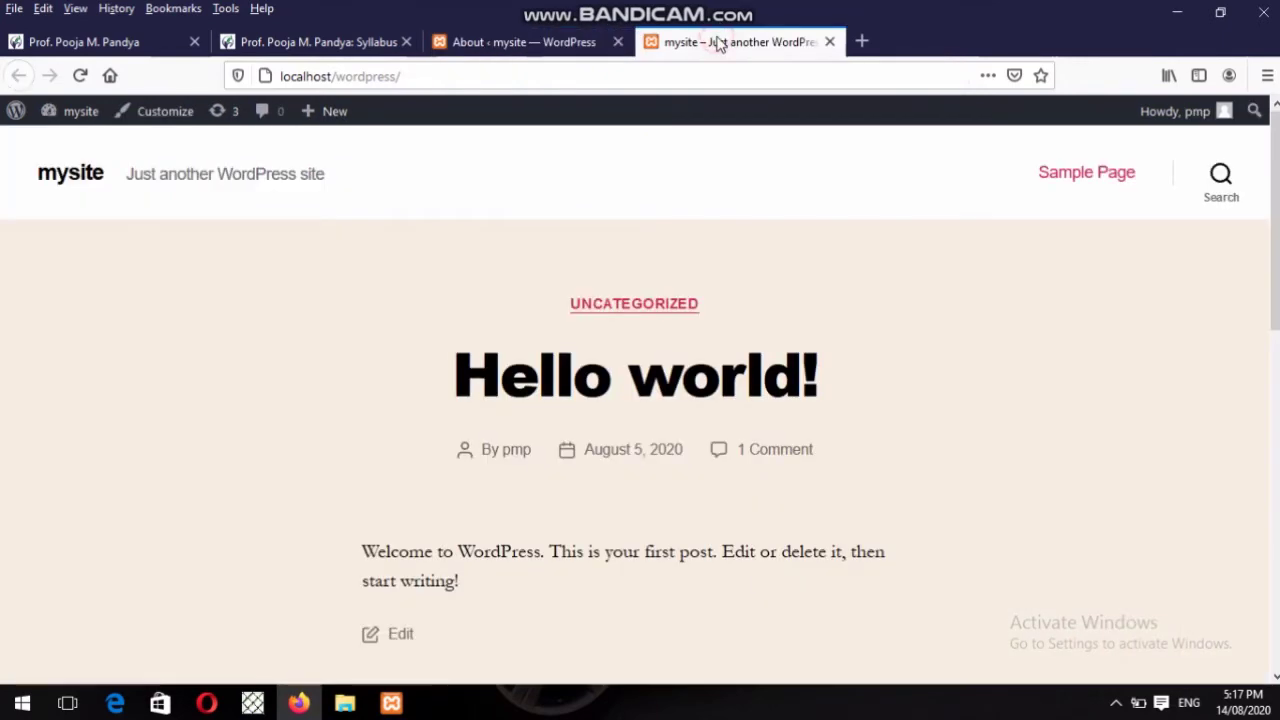
left_click(70, 148)
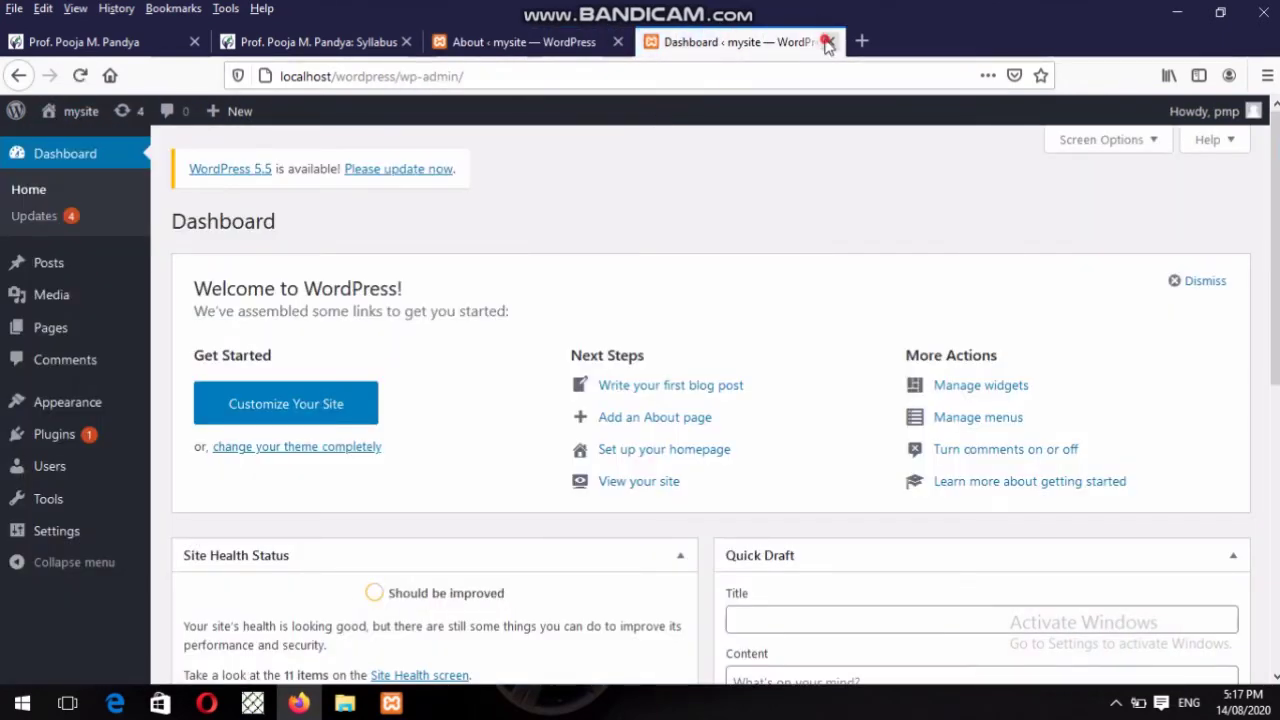
left_click(829, 41)
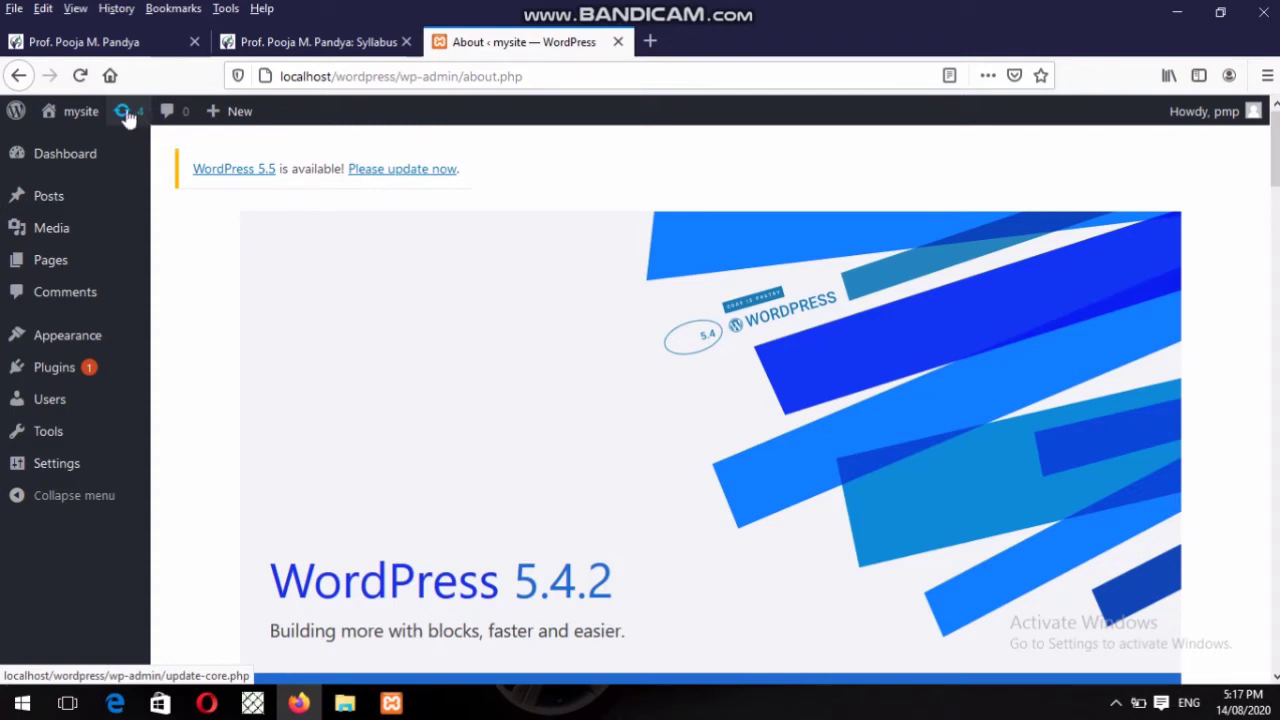
Open a second About WordPress tab, switch back to the original, then go to Updates.
mouse_move(16, 108)
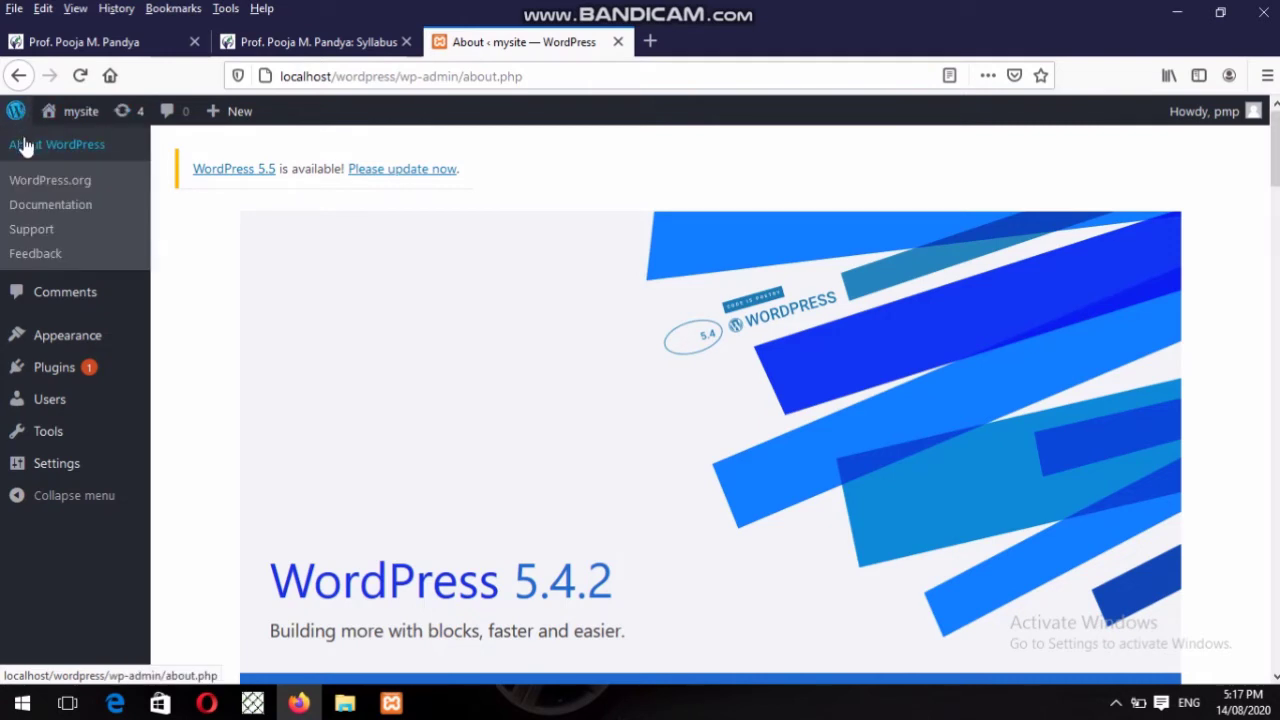
right_click(26, 146)
left_click(45, 152)
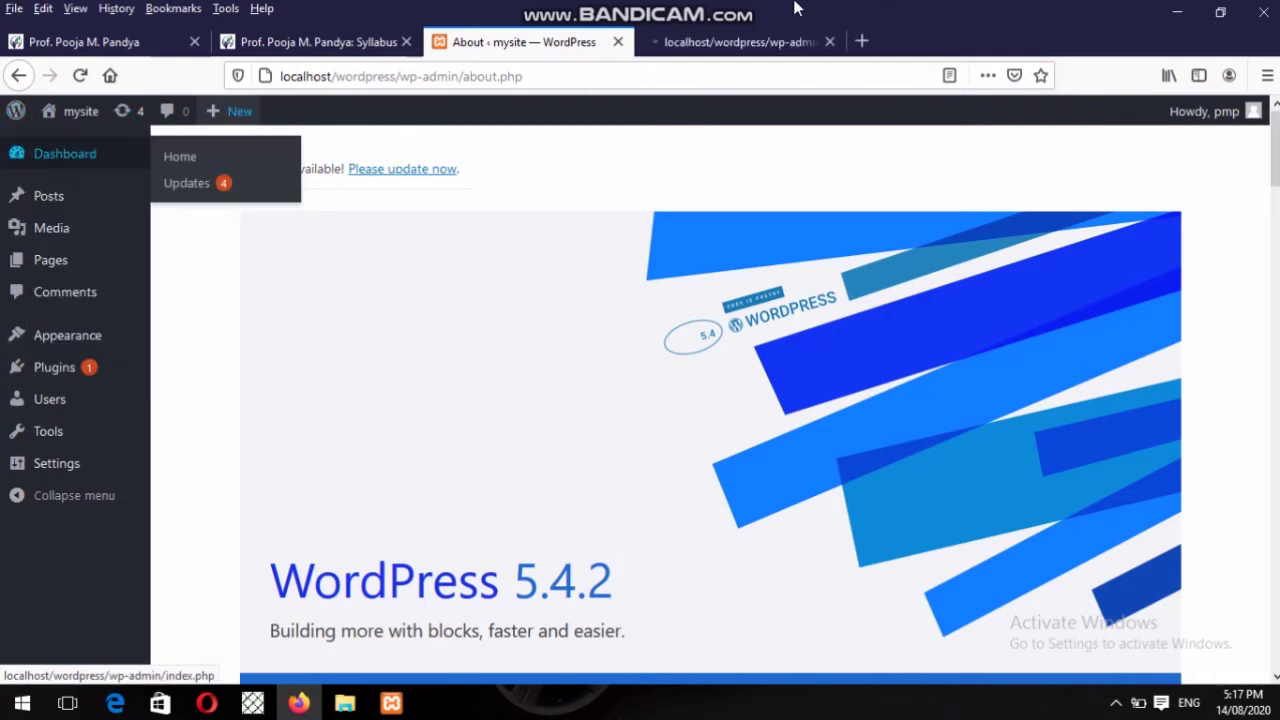
left_click(748, 44)
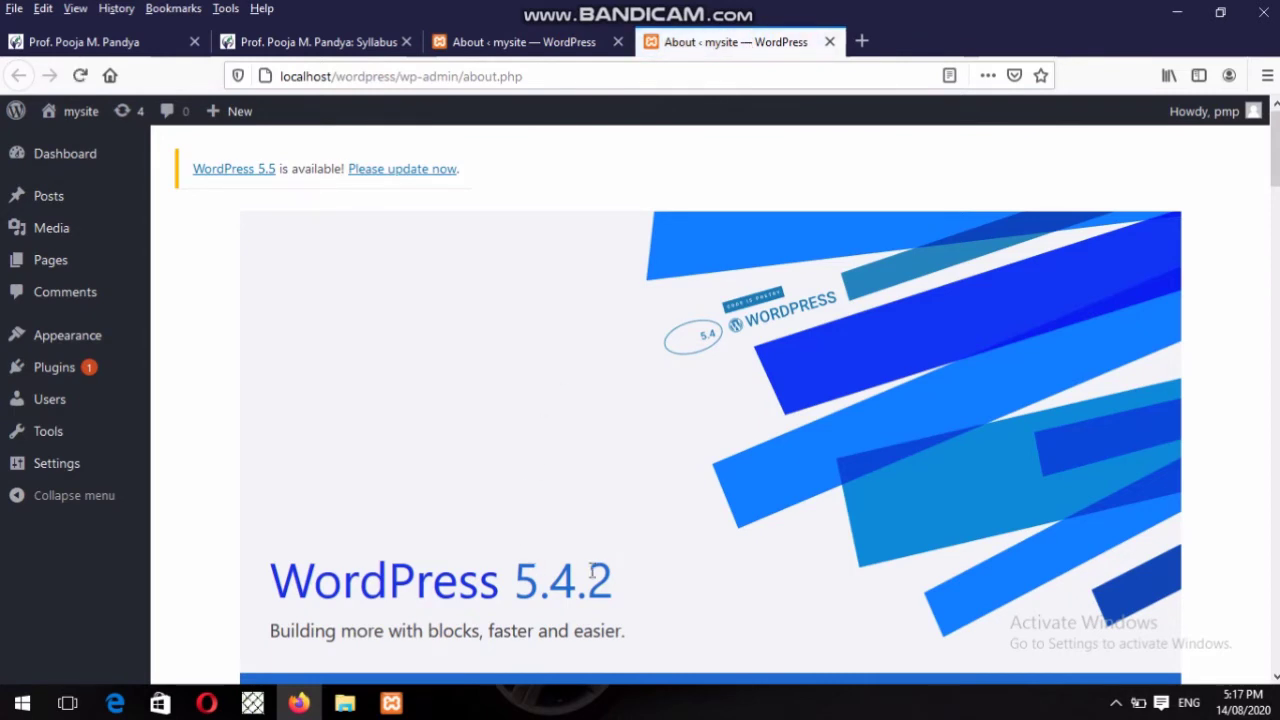
left_click(555, 45)
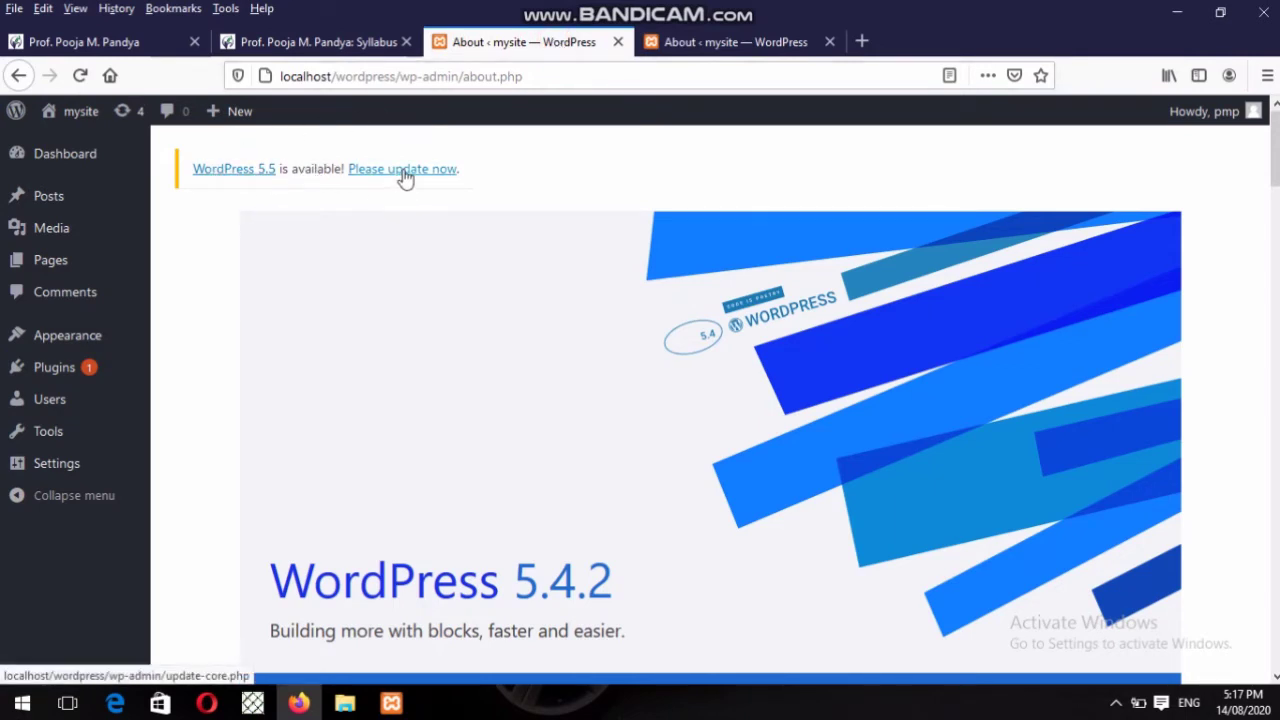
left_click(125, 111)
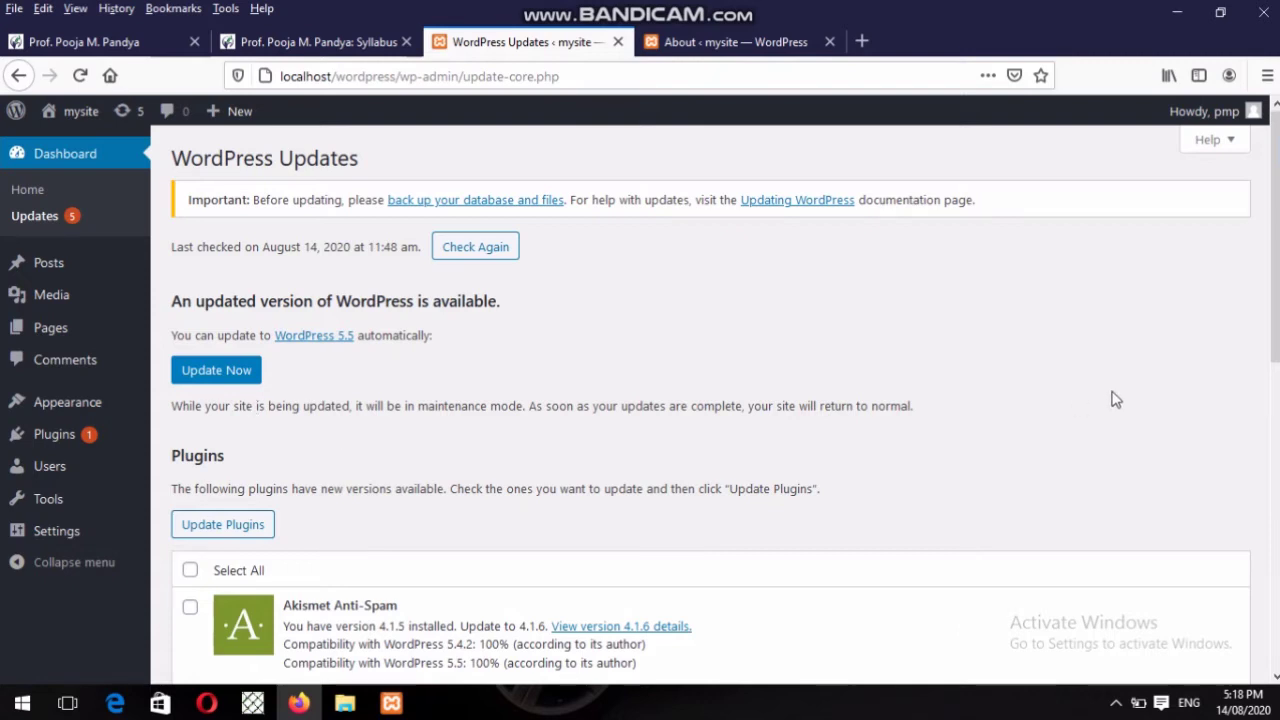
Scroll through the Akismet plugin and theme update lists, then reload the Updates page.
scroll(1274, 240, "down", 1)
scroll(1274, 300, "down", 3)
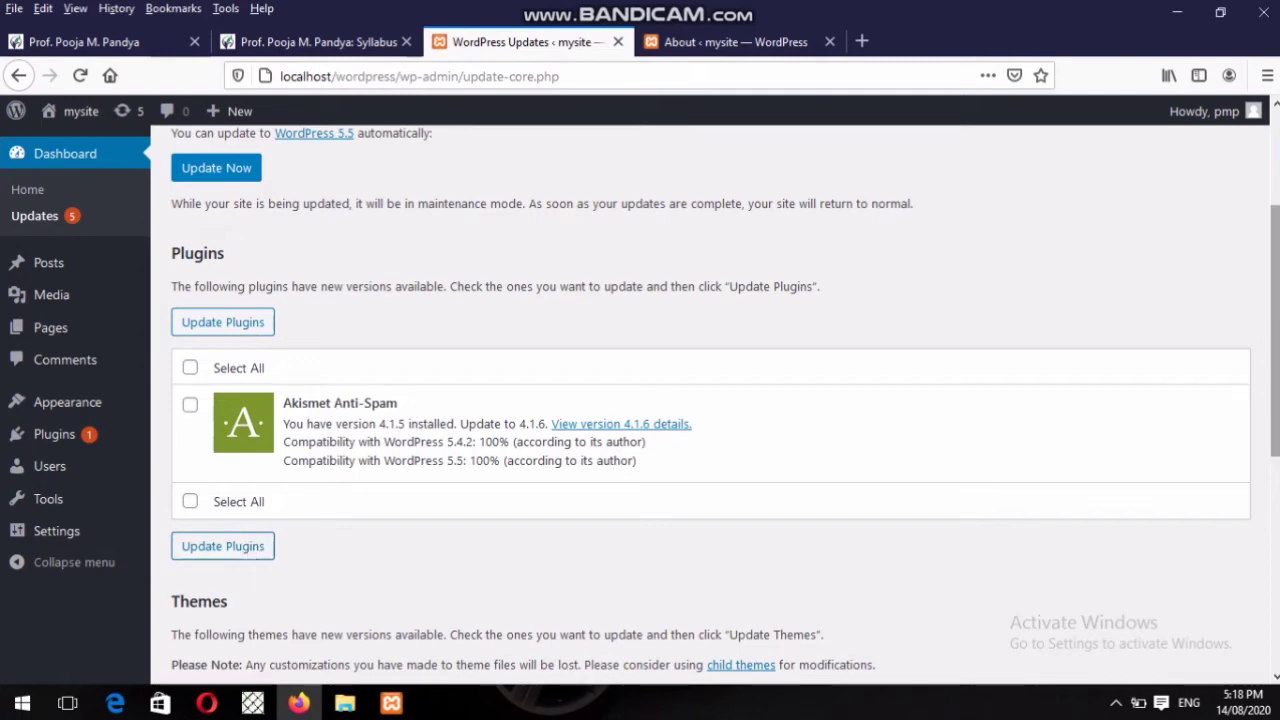
scroll(395, 538, "down", 3)
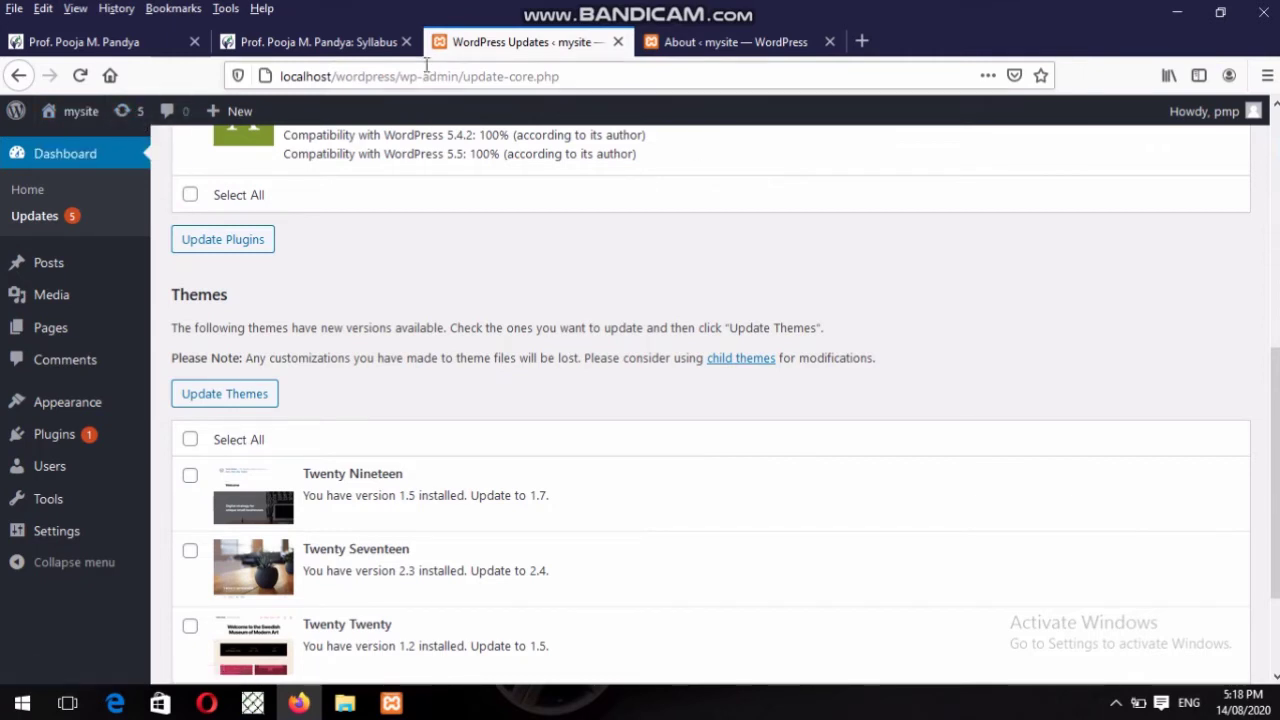
left_click(135, 117)
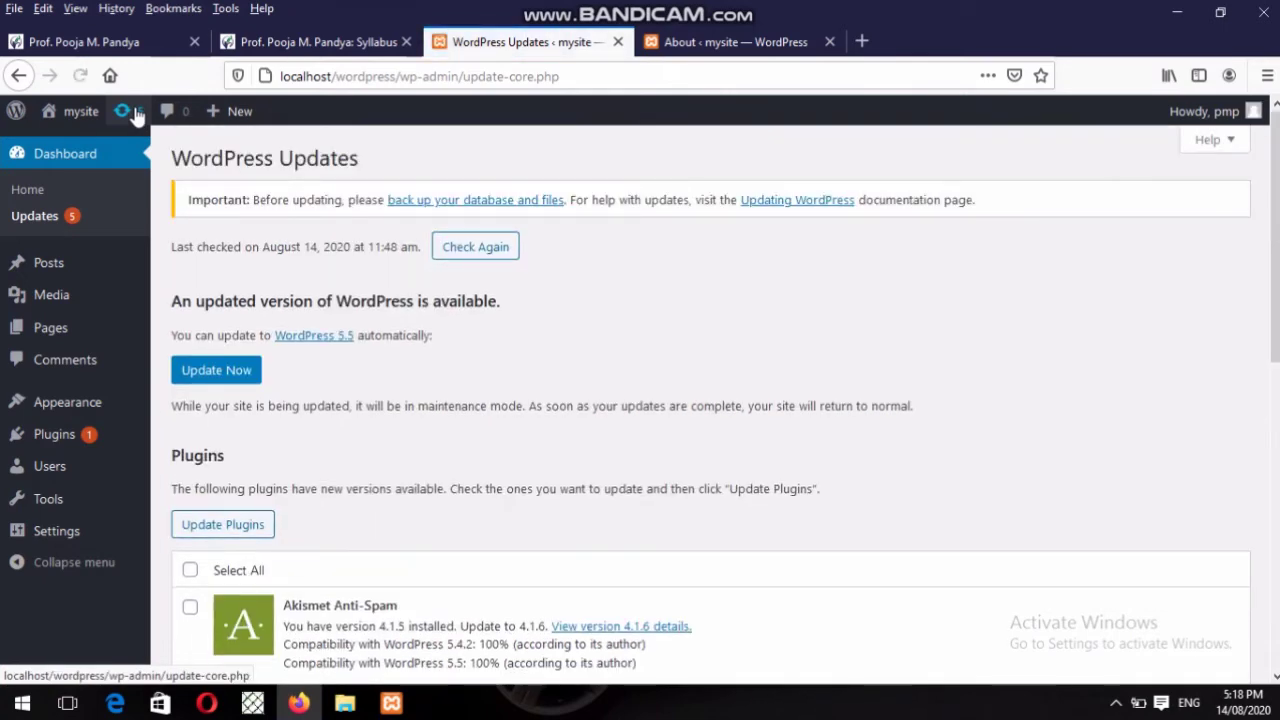
Scroll to the theme updates, select the Twenty Nineteen name, and return to the page top.
scroll(710, 405, "down", 5)
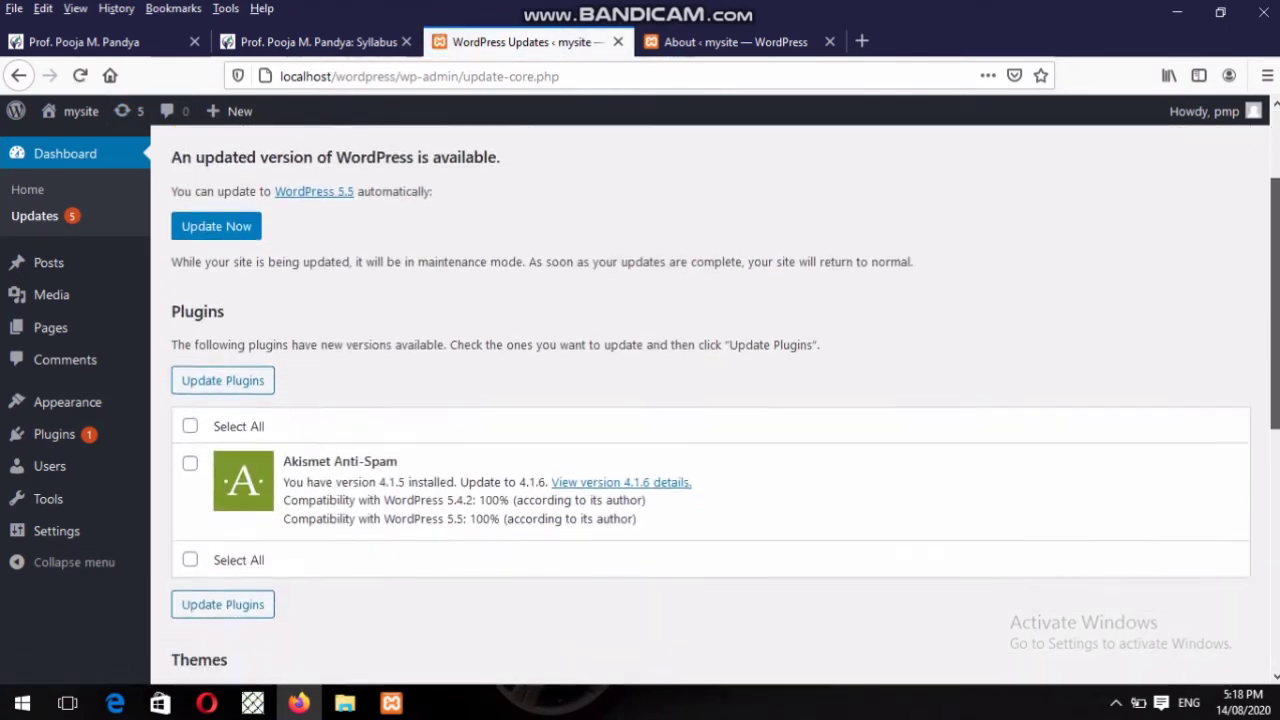
scroll(710, 405, "down", 3)
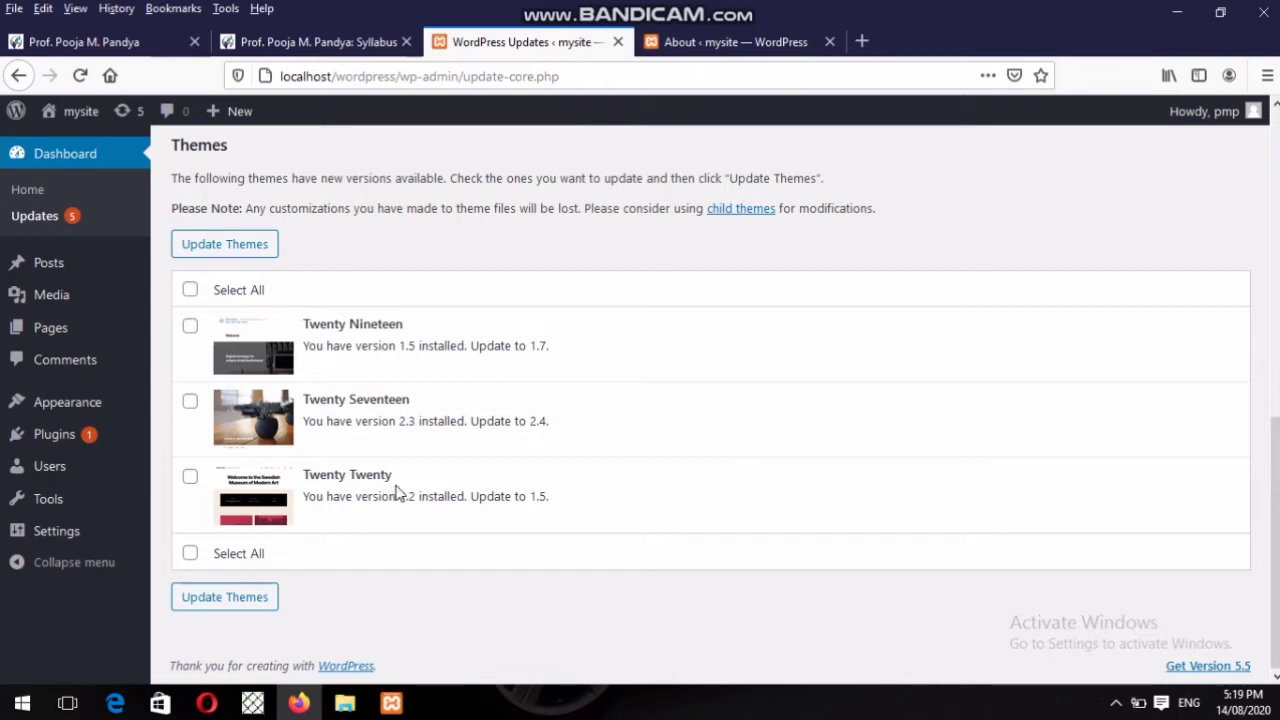
left_click_drag(309, 330, 455, 327)
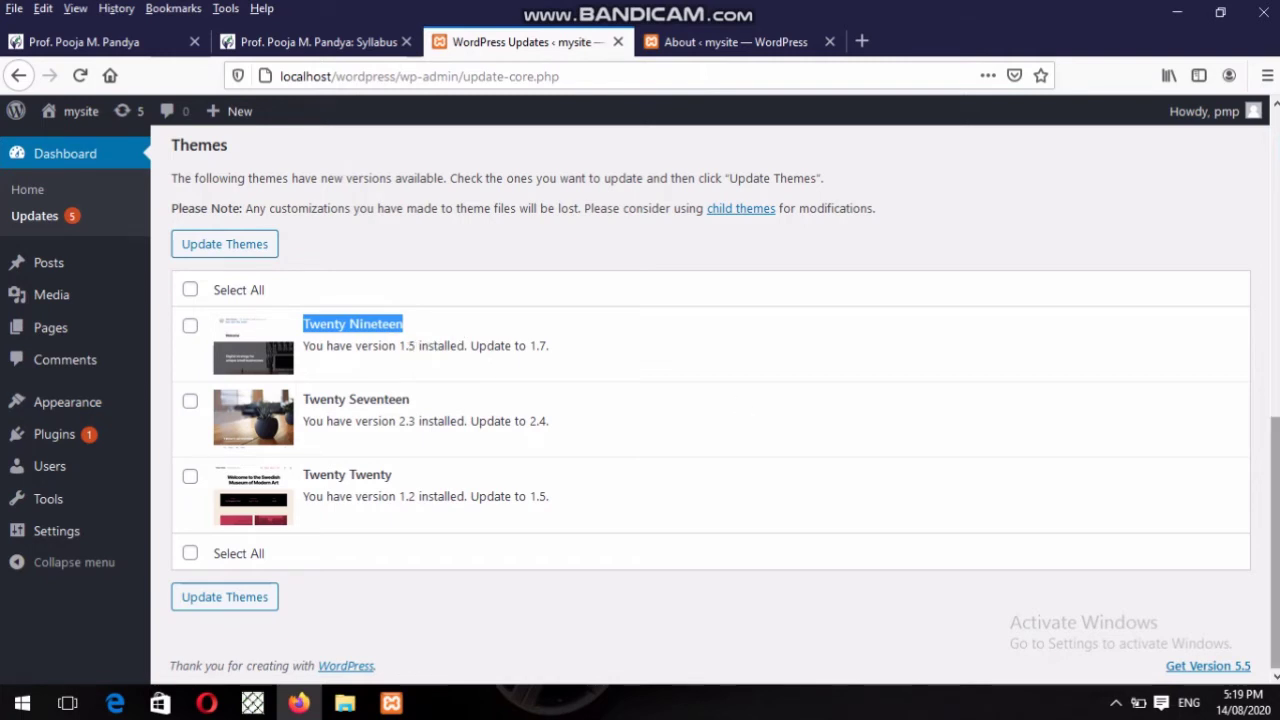
scroll(1276, 484, "up", 2)
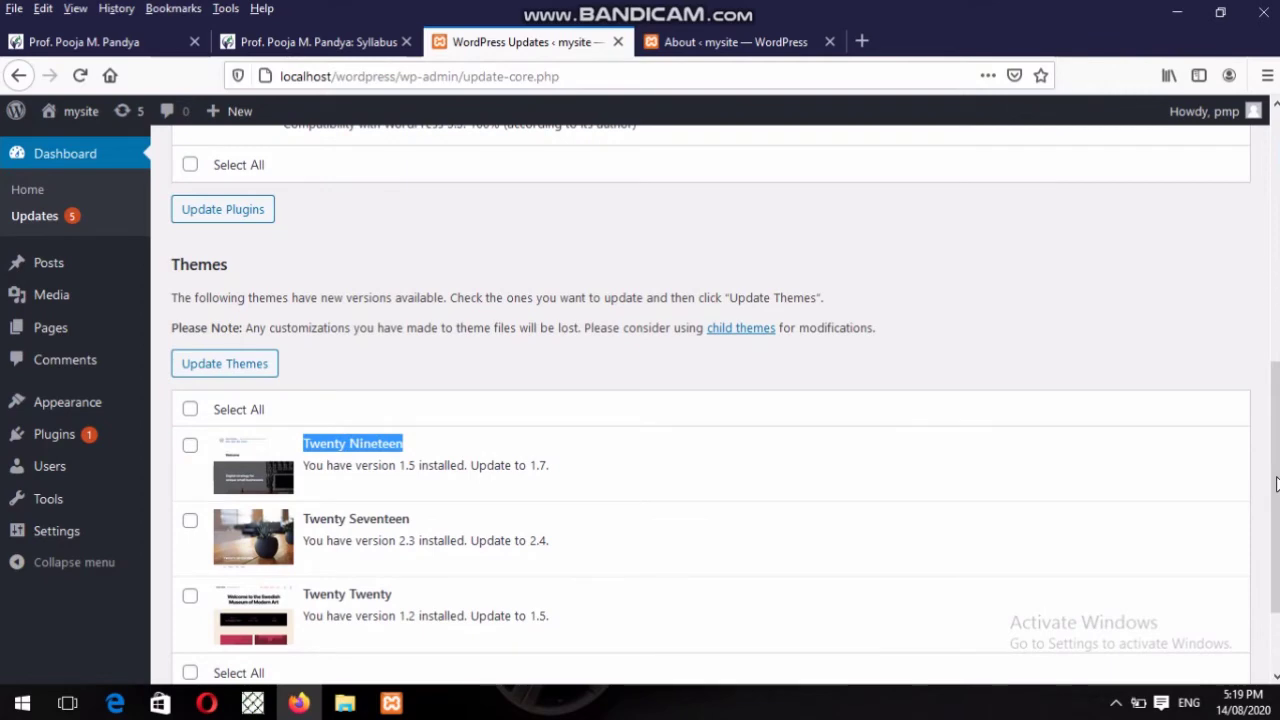
left_click_drag(1276, 484, 1251, 271)
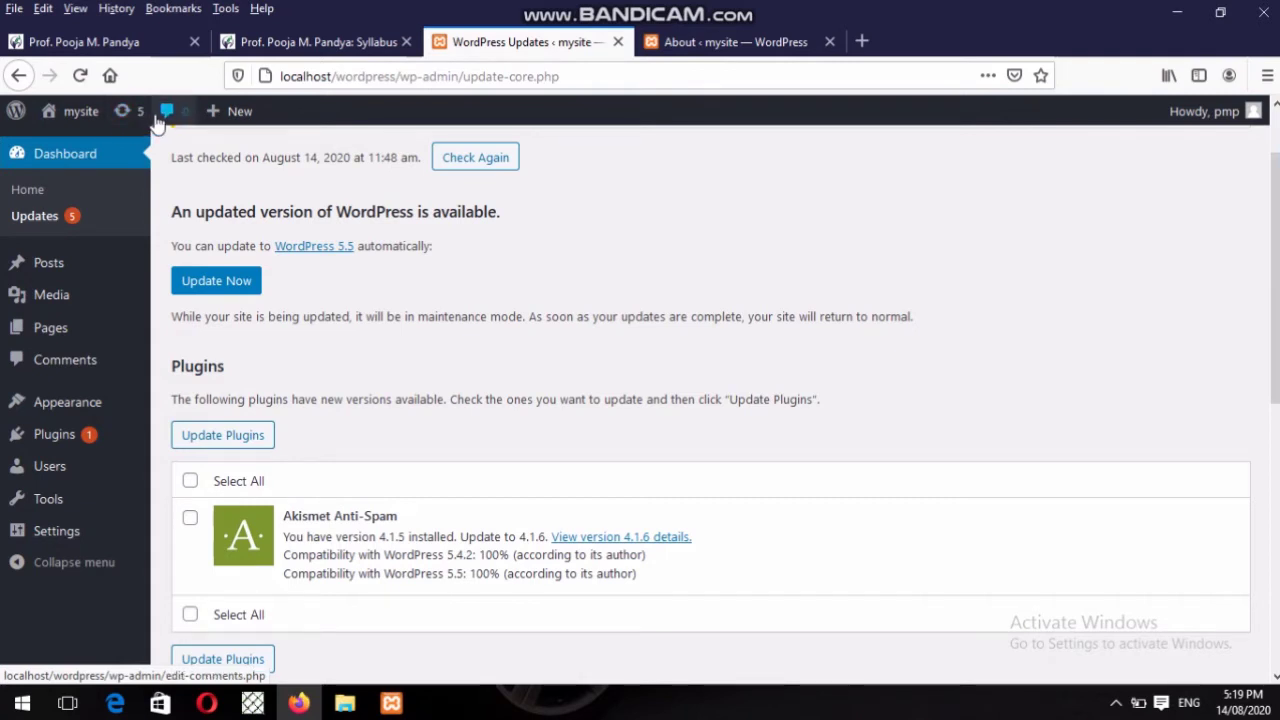
Open the Comments list, look at Bulk Actions without choosing one, and sort ascending by Author.
left_click(164, 117)
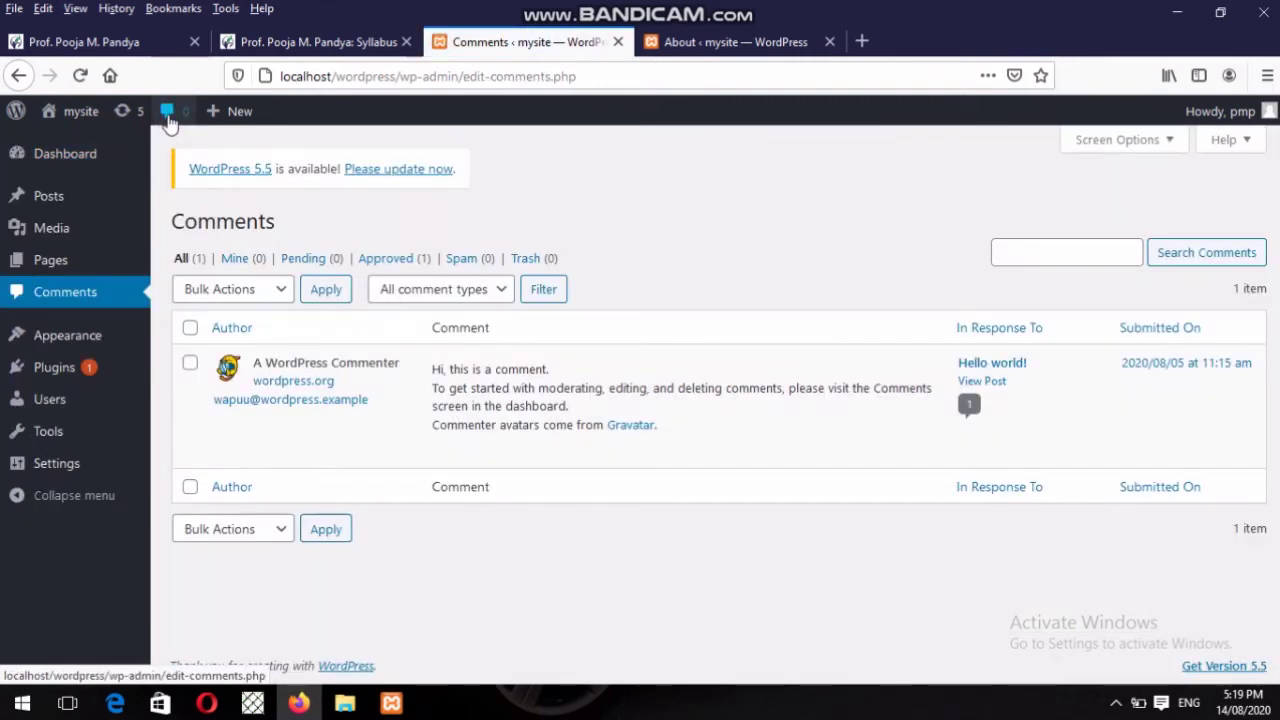
mouse_move(500, 363)
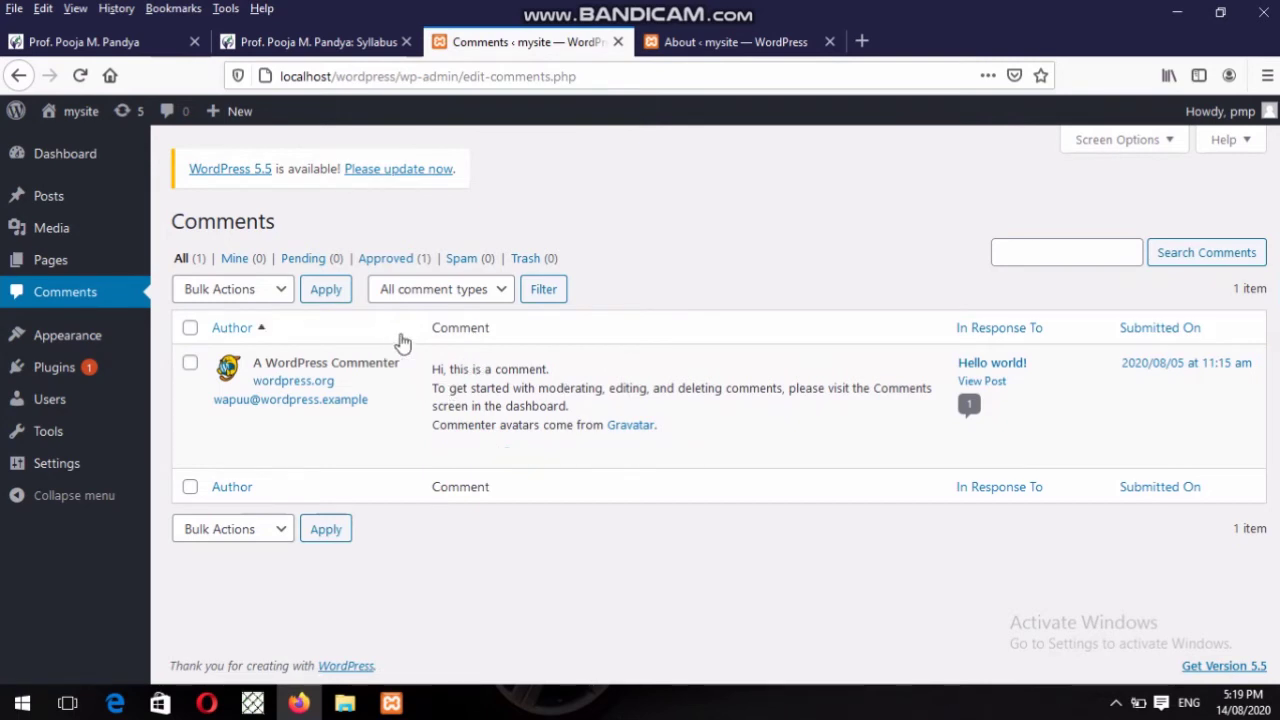
left_click(262, 302)
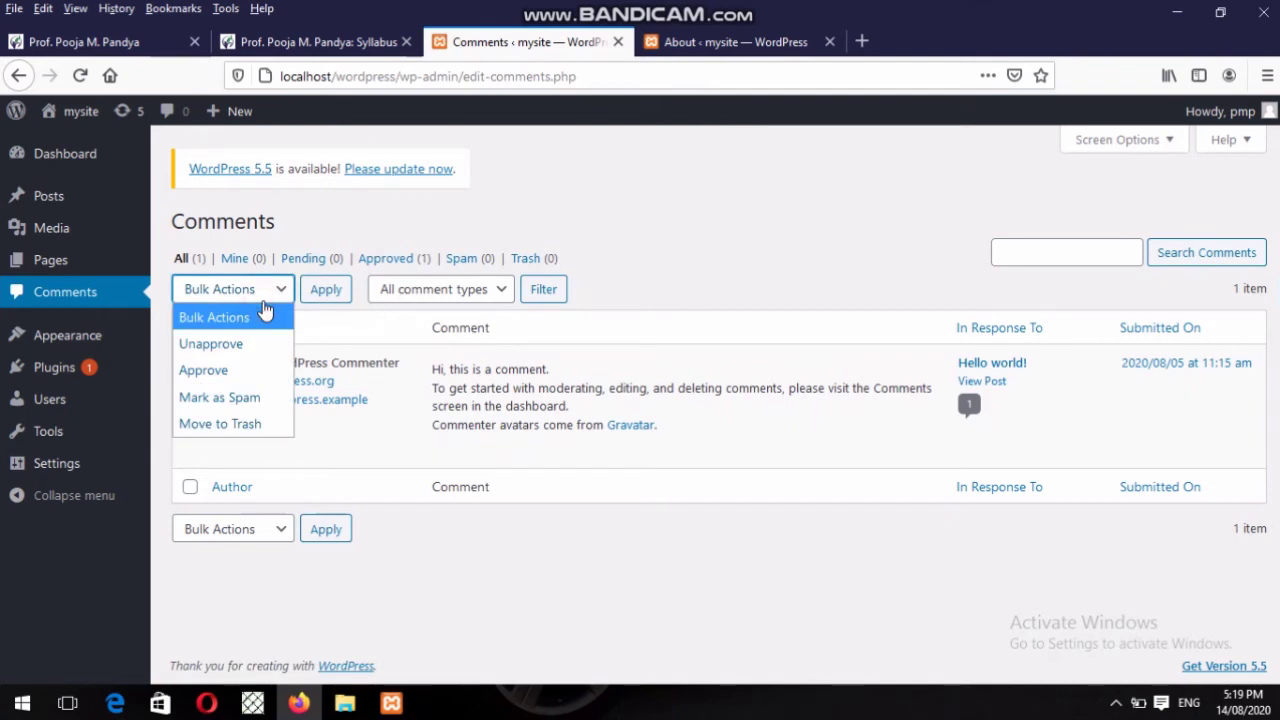
left_click(318, 342)
left_click(333, 336)
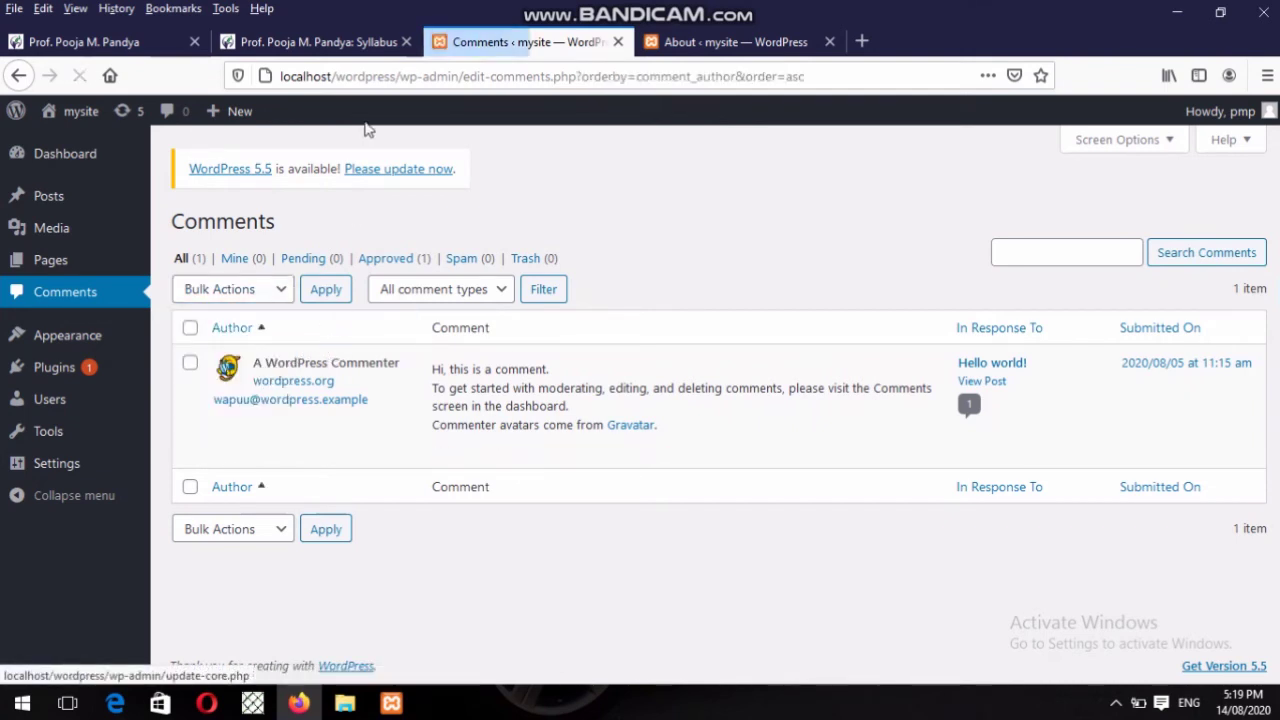
mouse_move(208, 116)
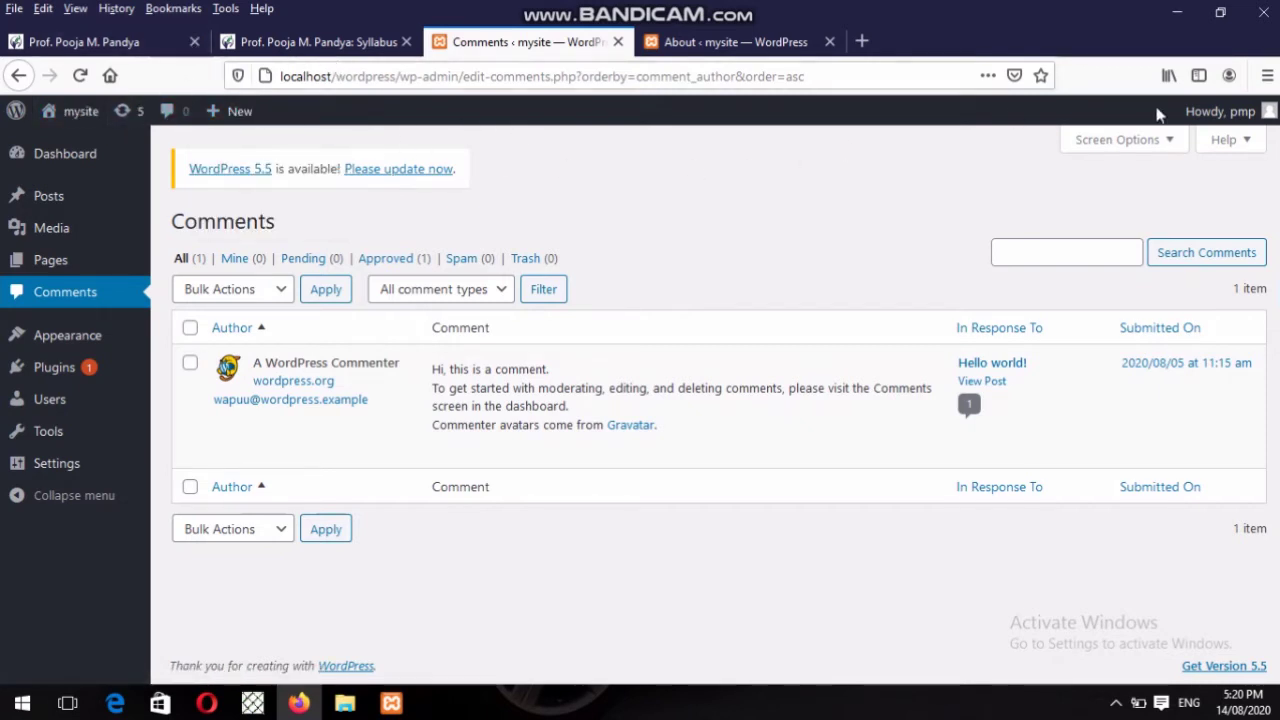
mouse_move(1253, 118)
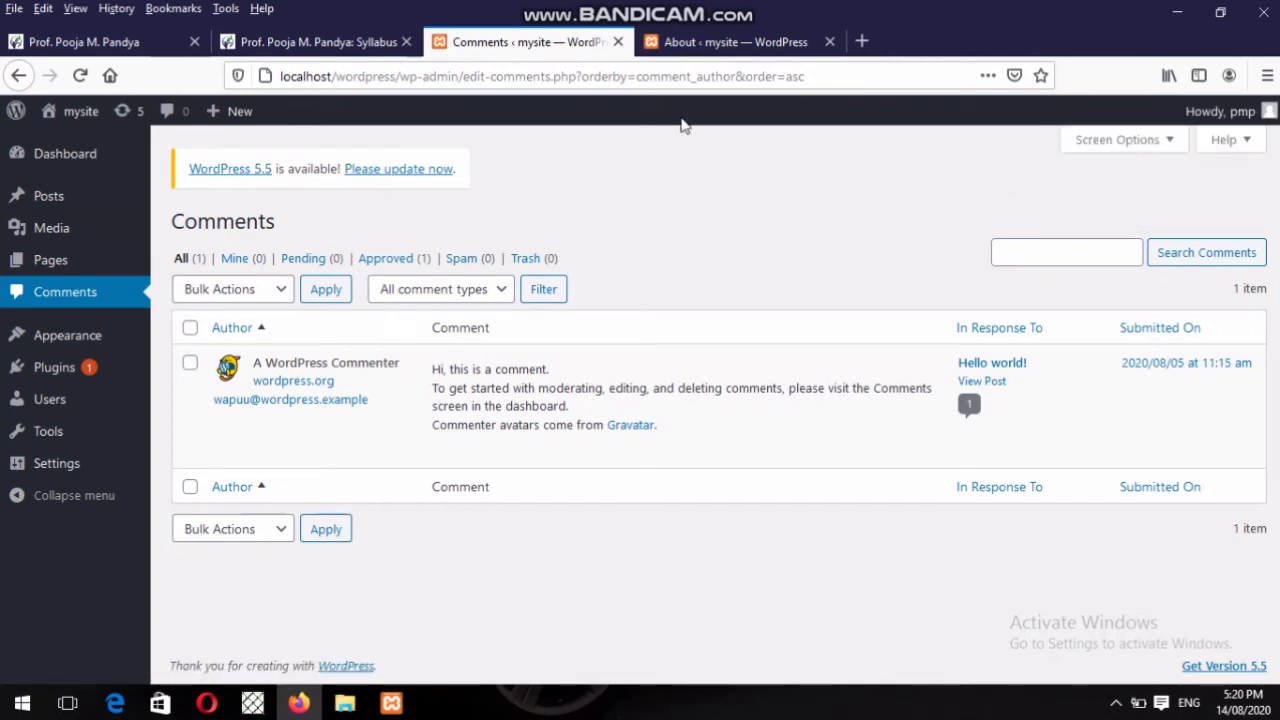
Go back to the admin Dashboard home and scroll through its boxes.
left_click(54, 162)
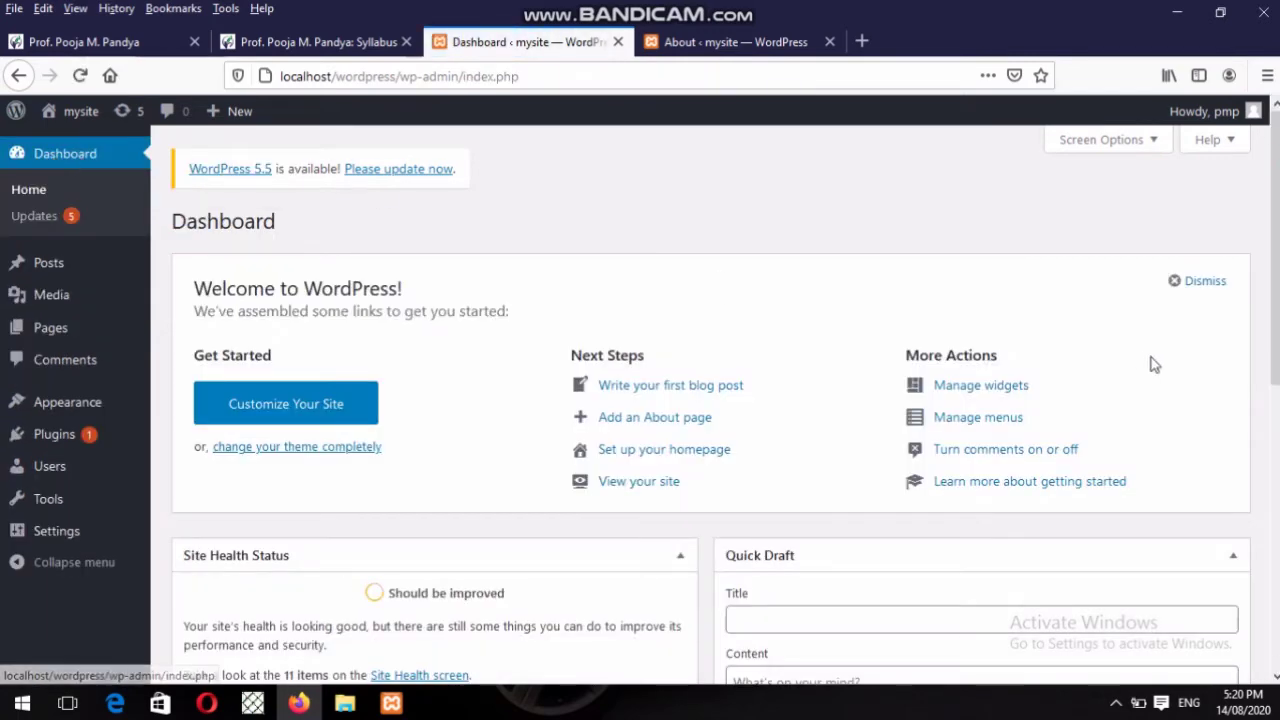
scroll(1275, 244, "down", 3)
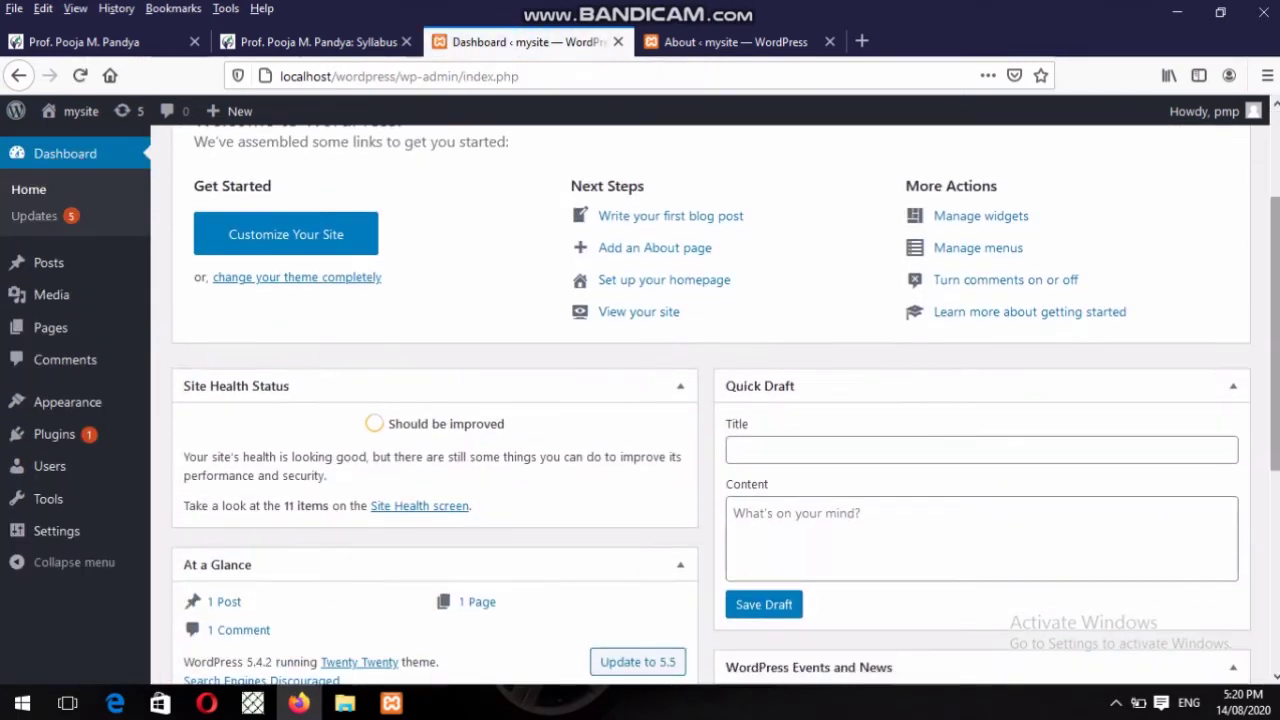
scroll(1275, 244, "up", 3)
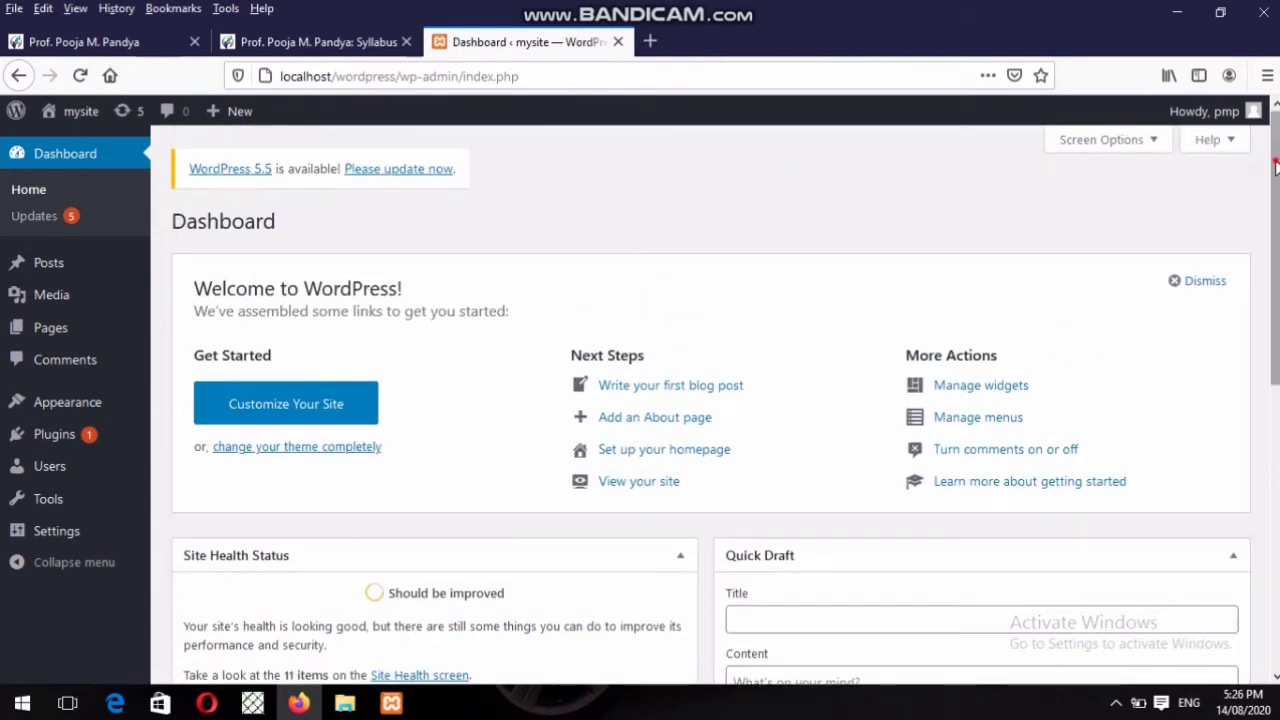
scroll(1277, 165, "down", 1)
scroll(1277, 165, "up", 1)
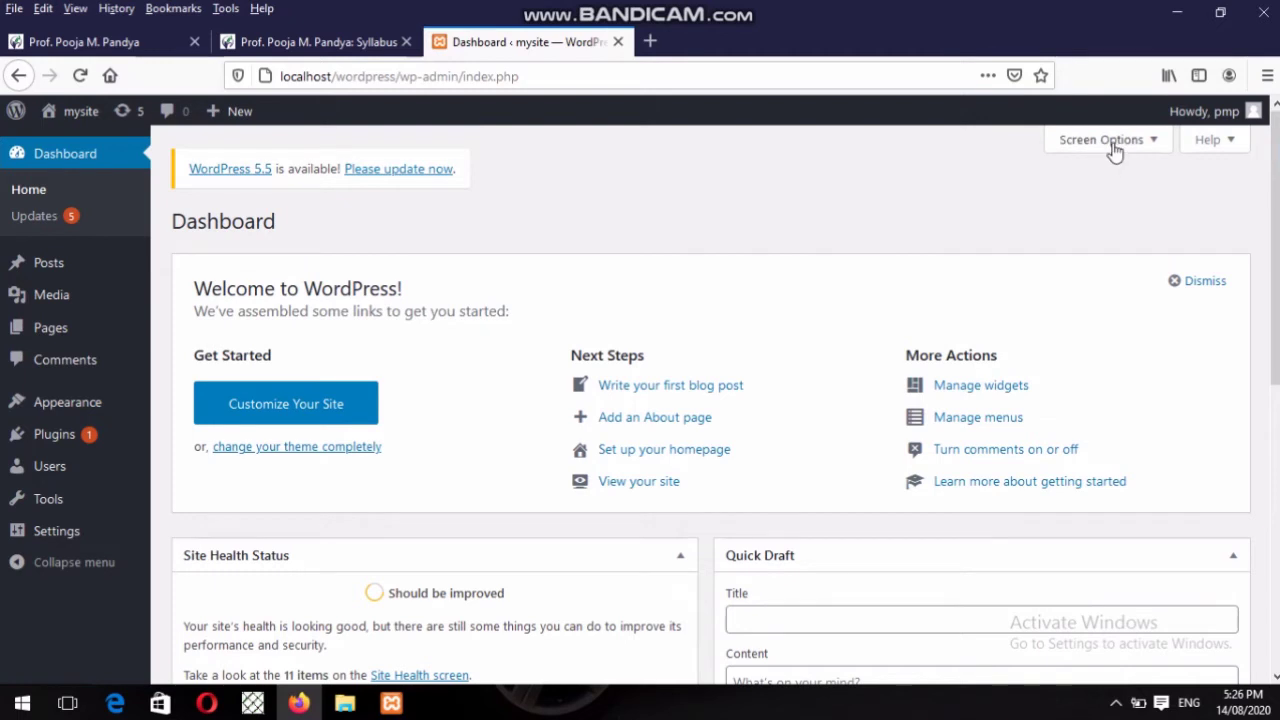
left_click(1108, 140)
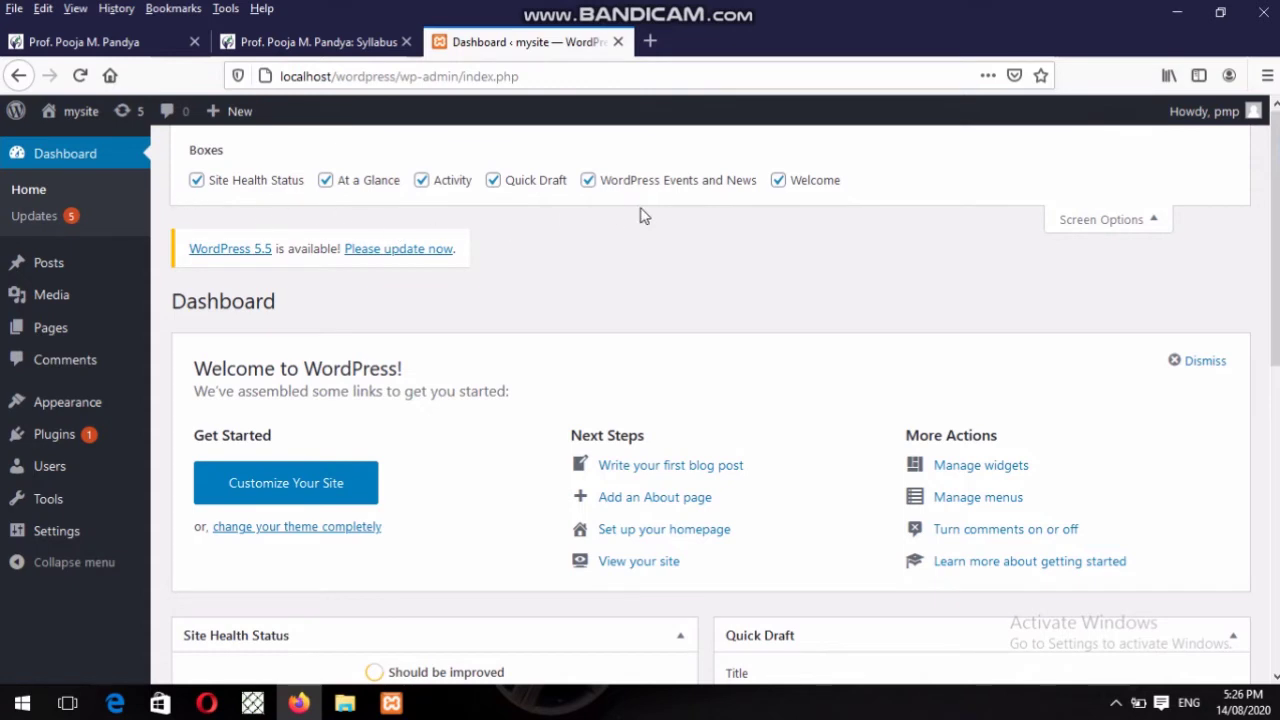
left_click(1125, 220)
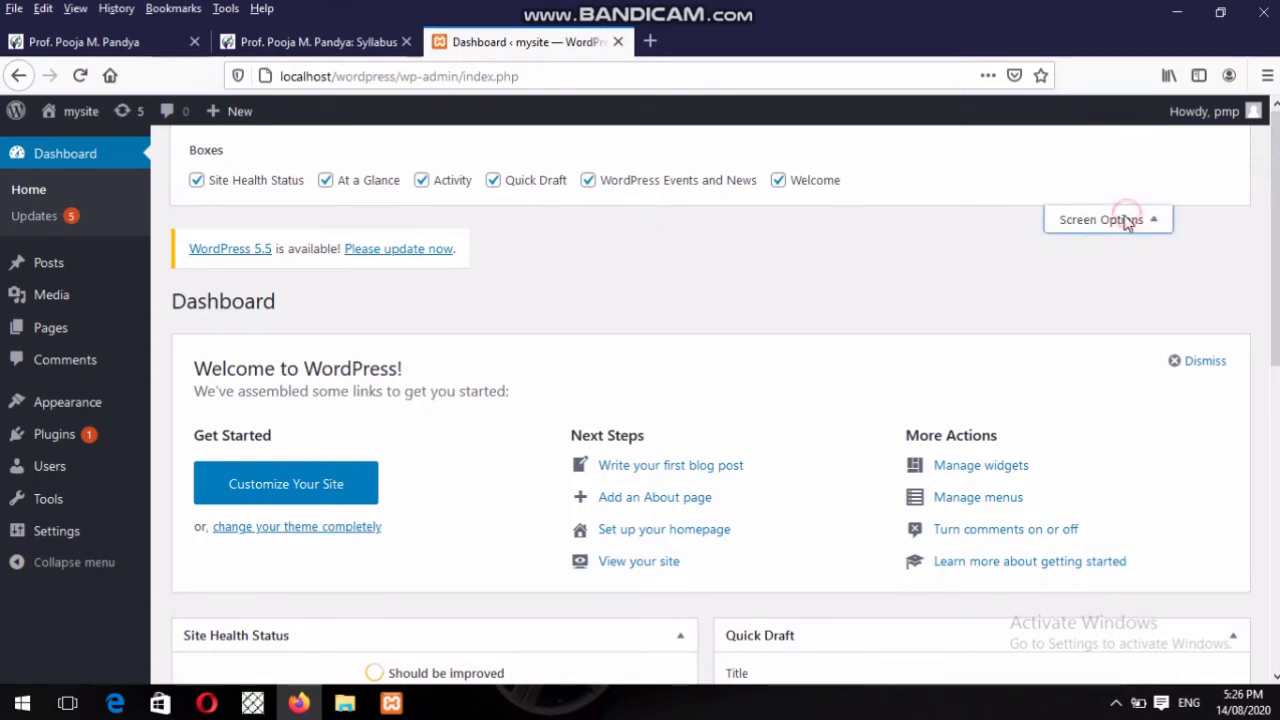
scroll(700, 400, "down", 2)
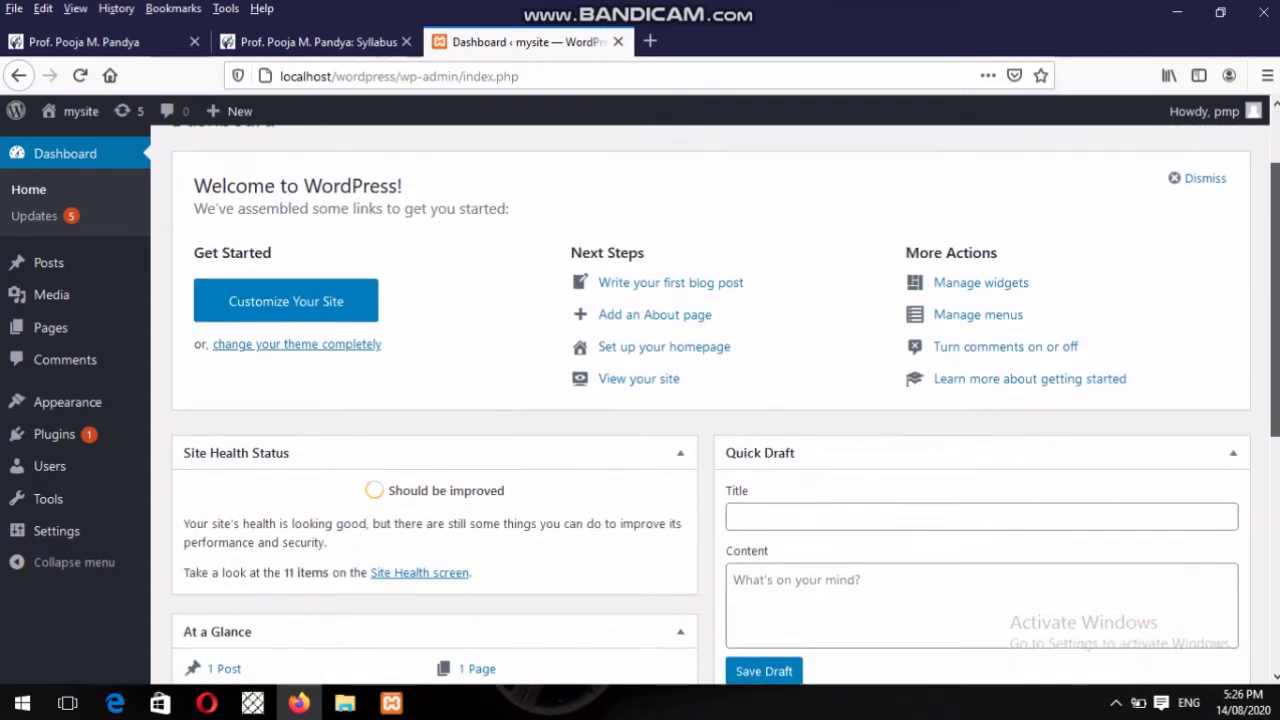
scroll(700, 400, "up", 1)
scroll(700, 400, "down", 5)
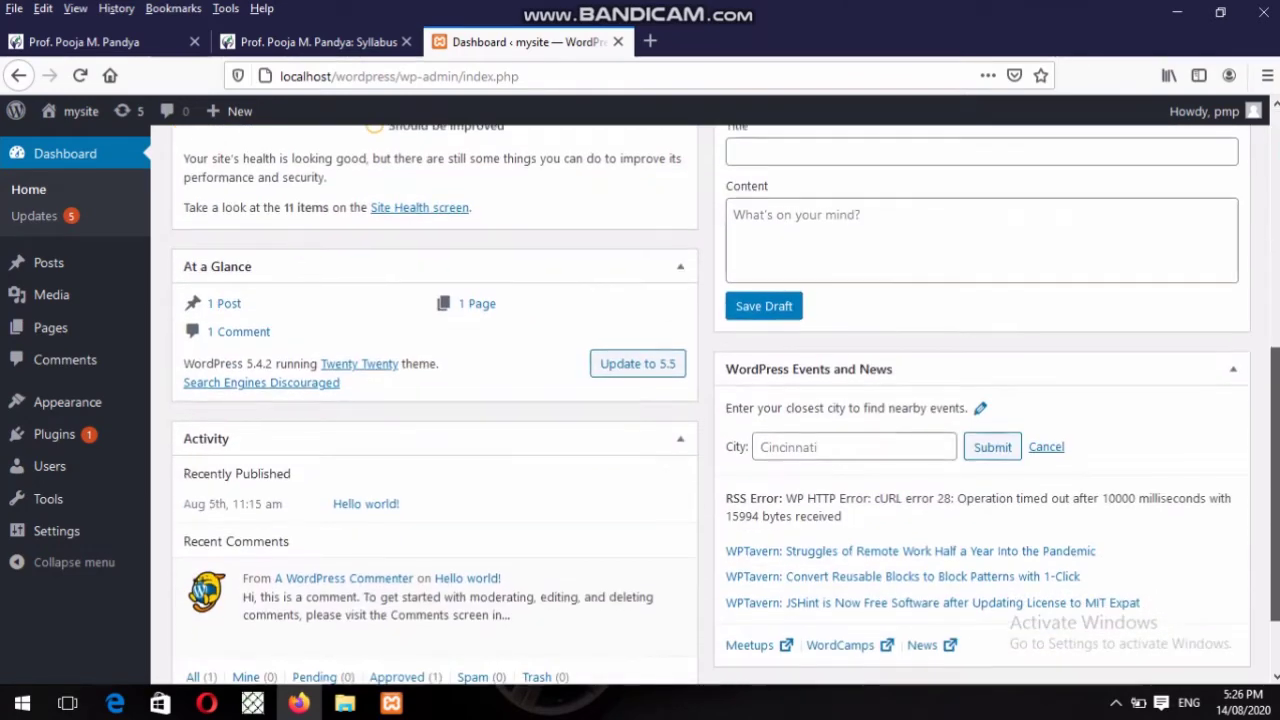
scroll(700, 400, "up", 5)
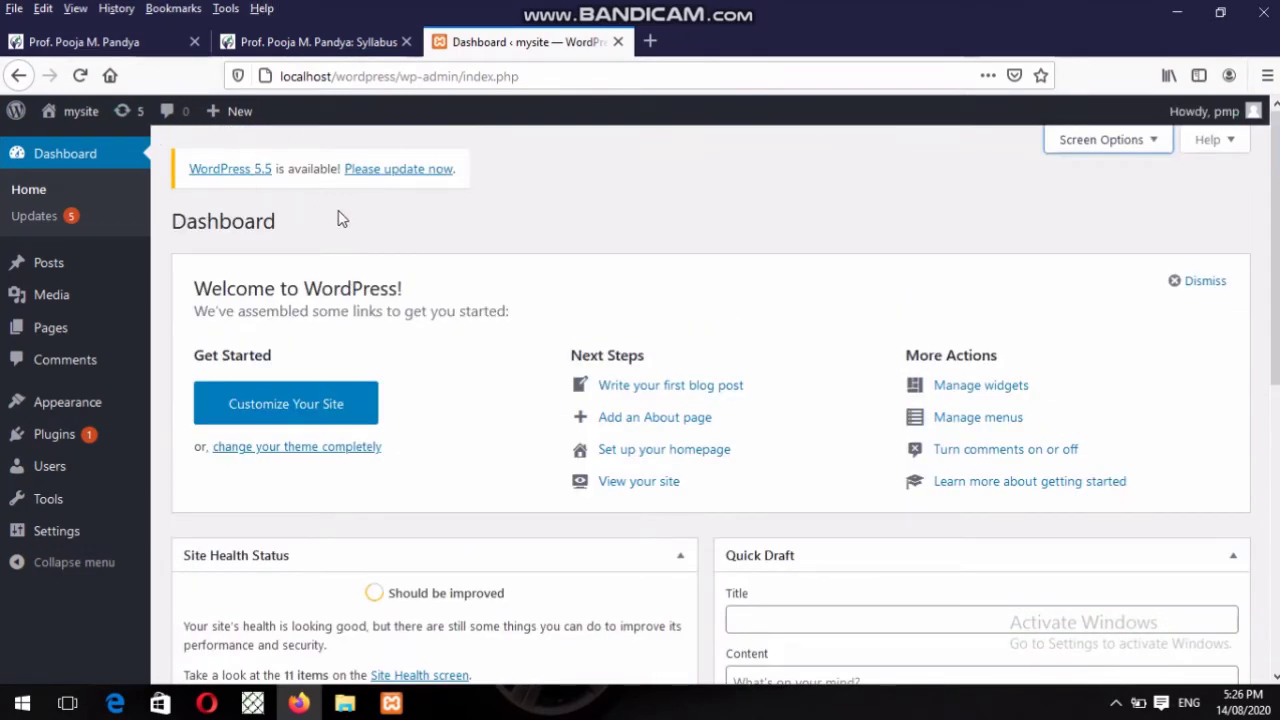
scroll(1272, 250, "down", 3)
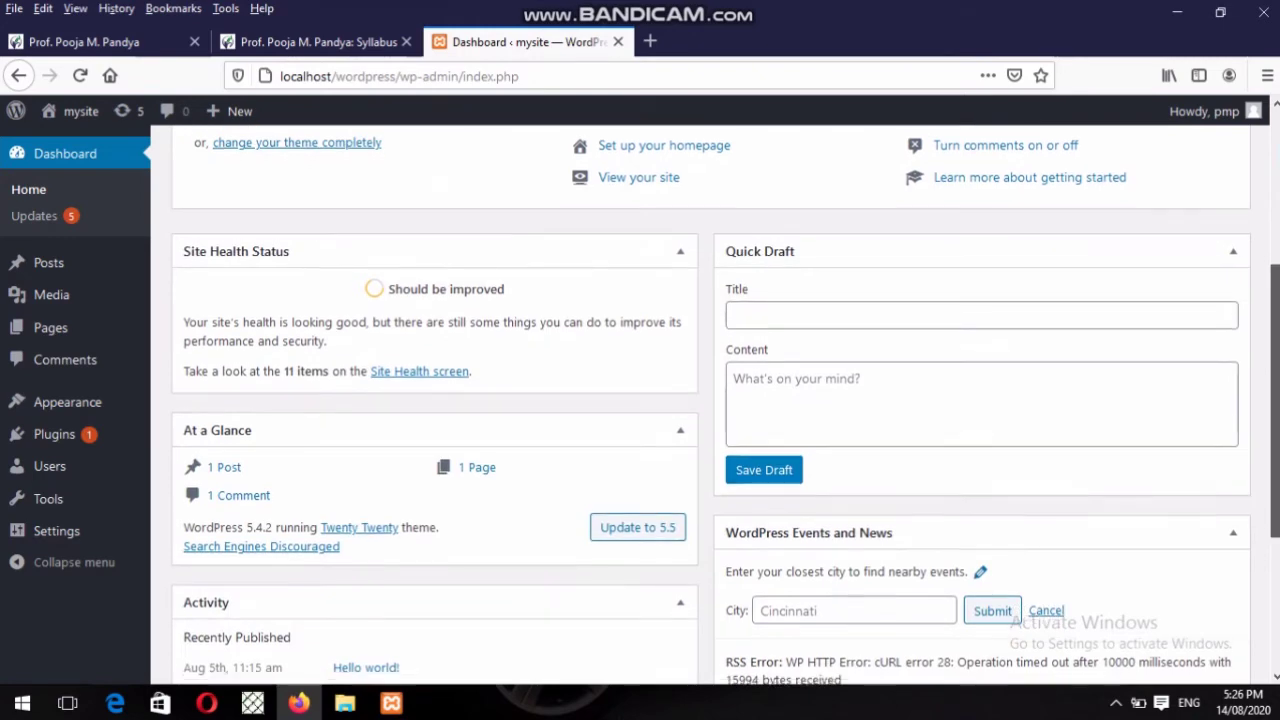
scroll(700, 400, "down", 2)
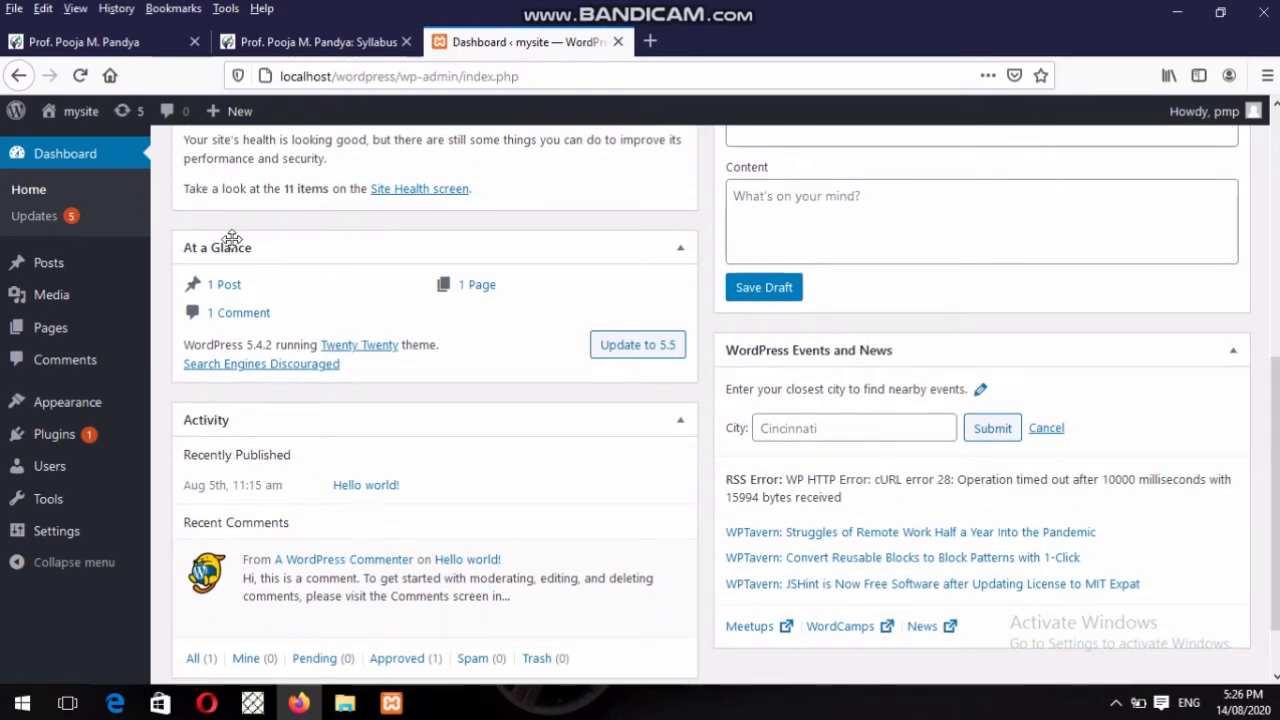
scroll(700, 400, "up", 5)
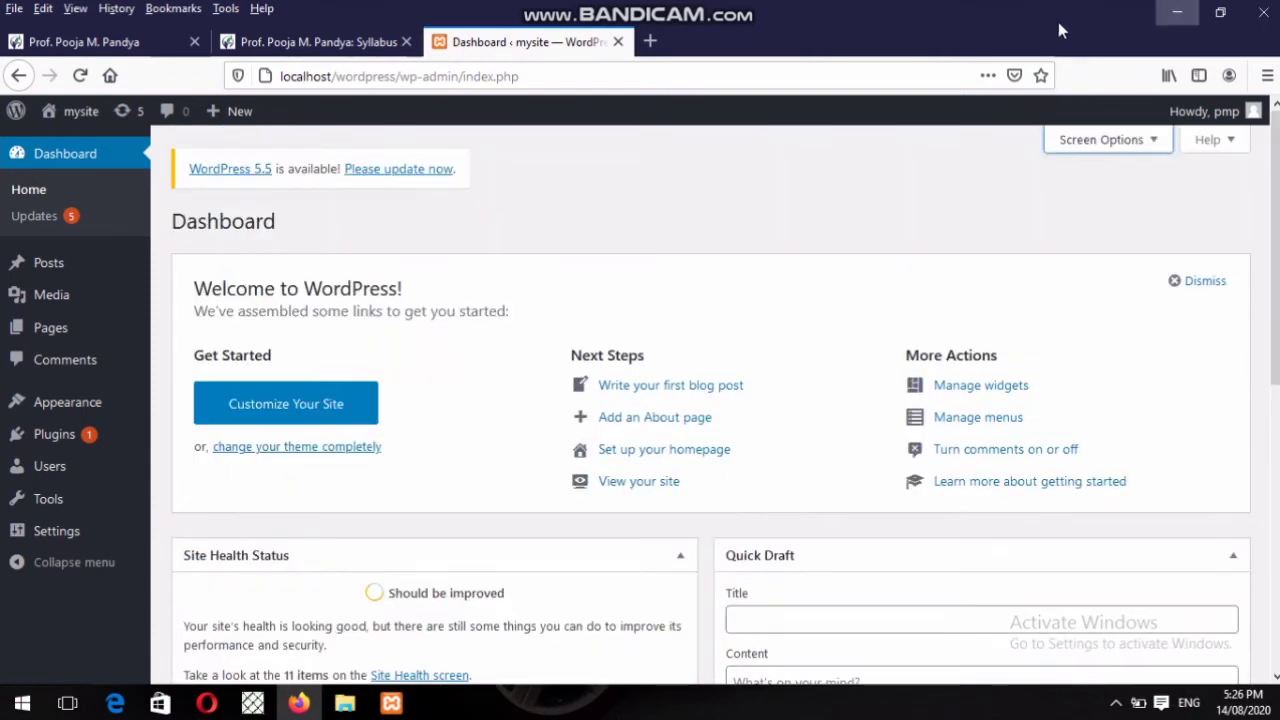
In Screen Options, toggle the Welcome panel off and on twice, leaving it displayed.
left_click(1102, 140)
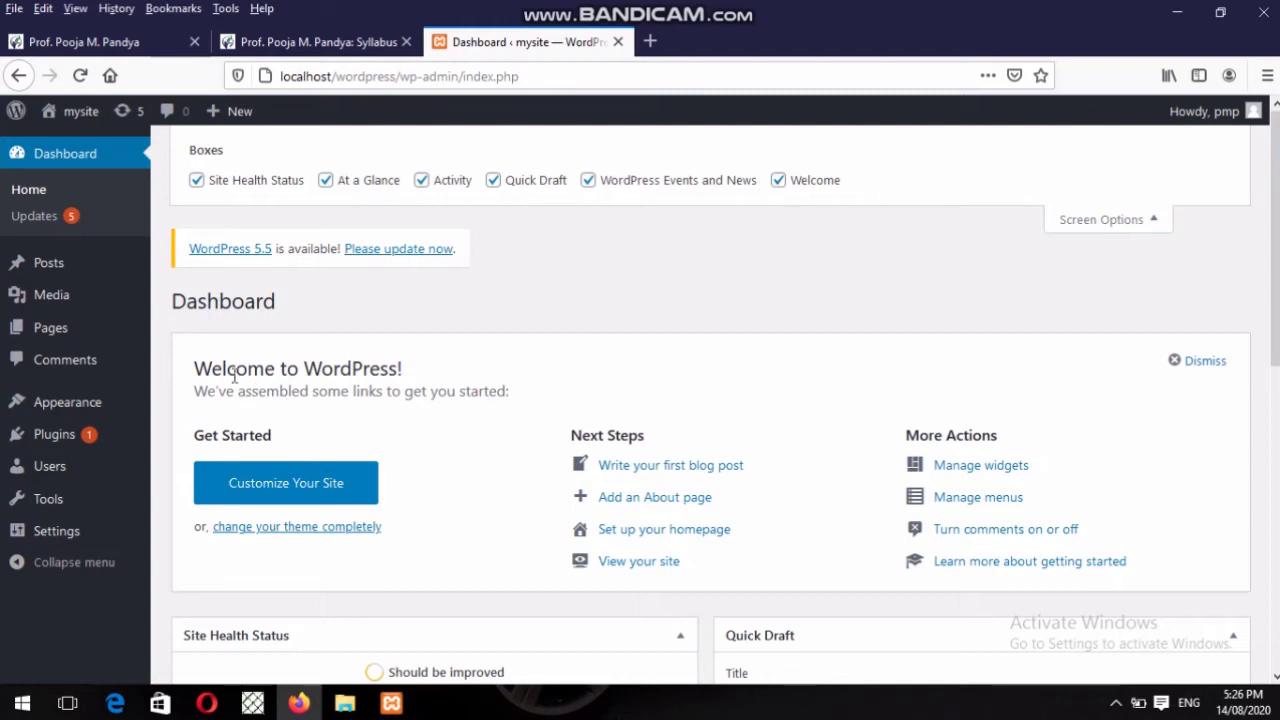
left_click(777, 181)
left_click(777, 181)
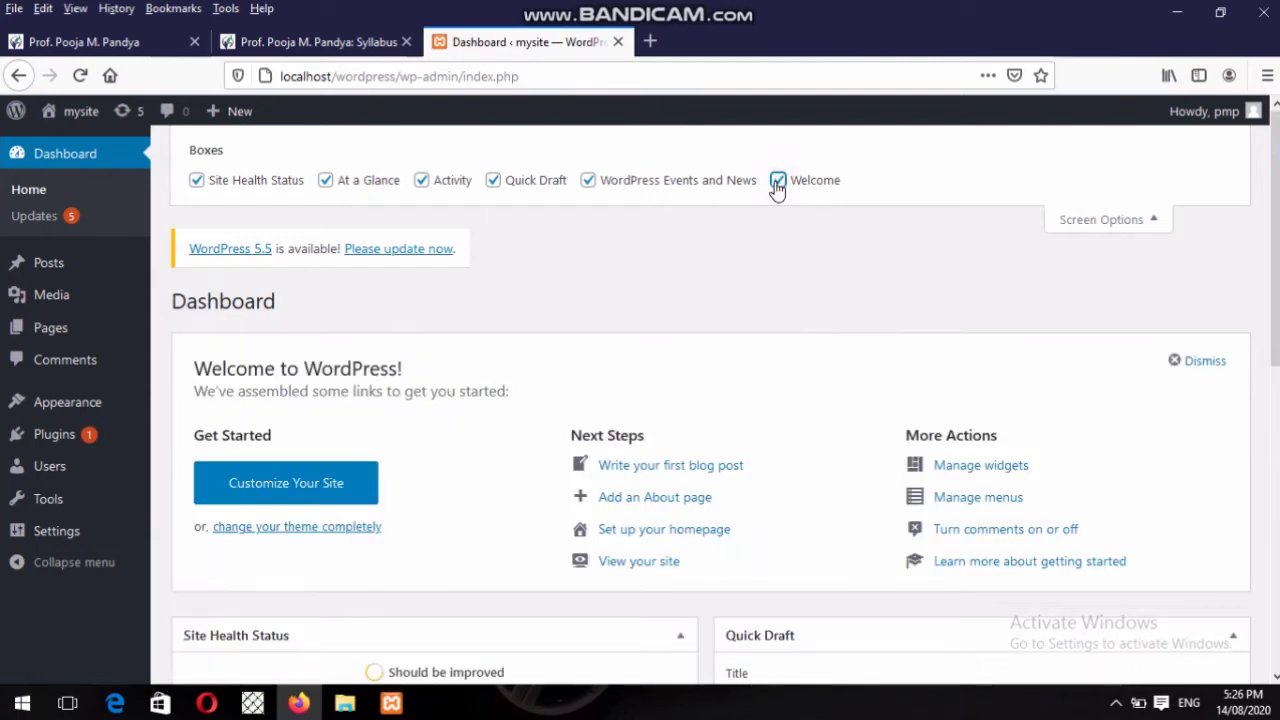
left_click(777, 181)
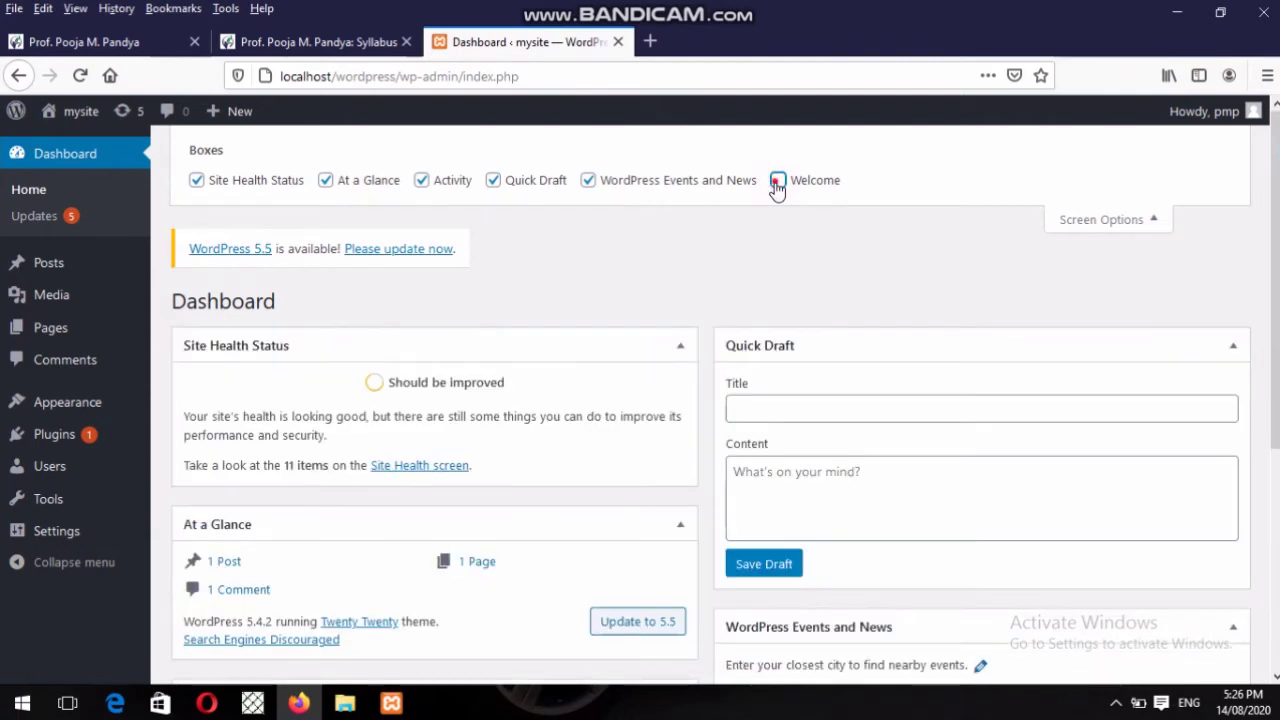
left_click(777, 181)
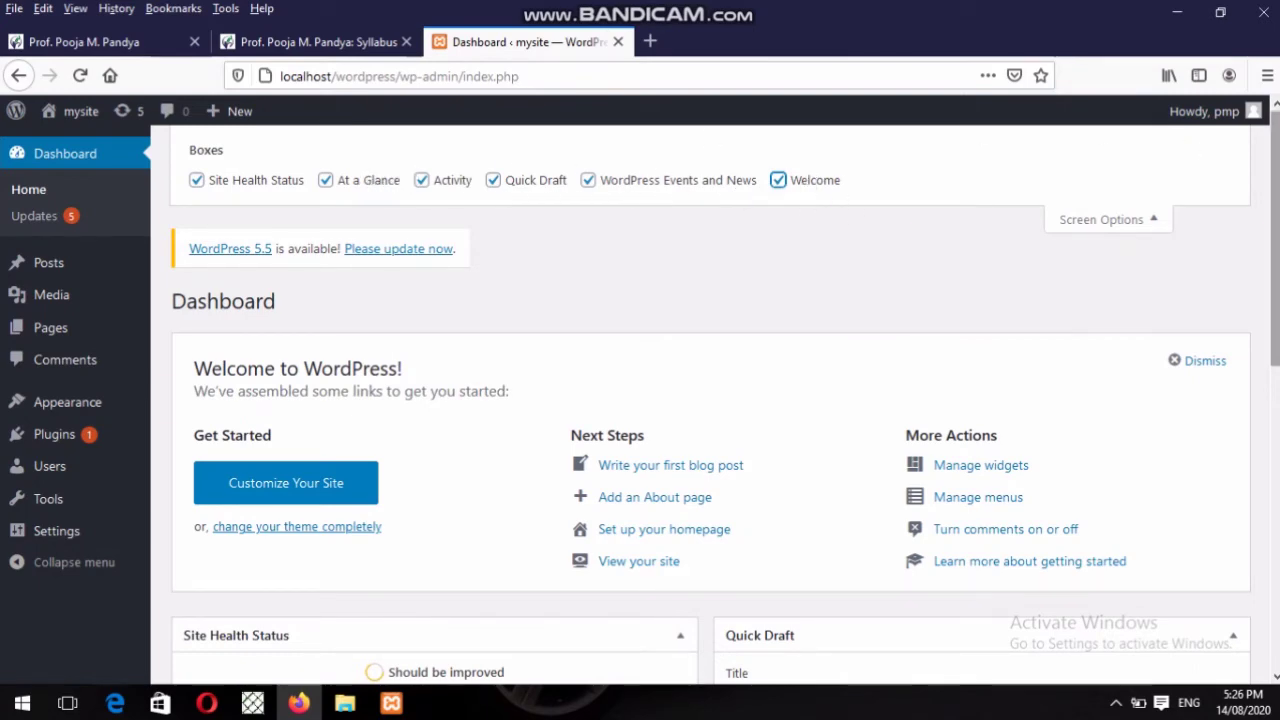
scroll(1274, 300, "down", 3)
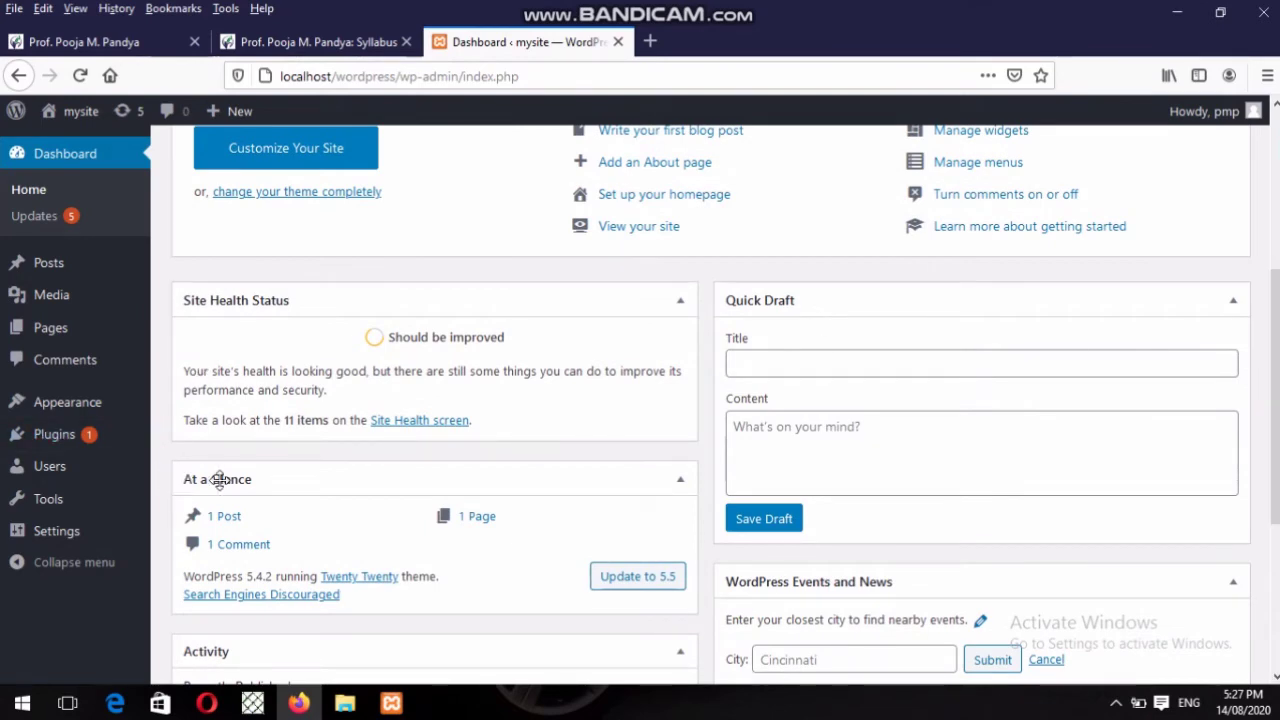
scroll(322, 148, "up", 3)
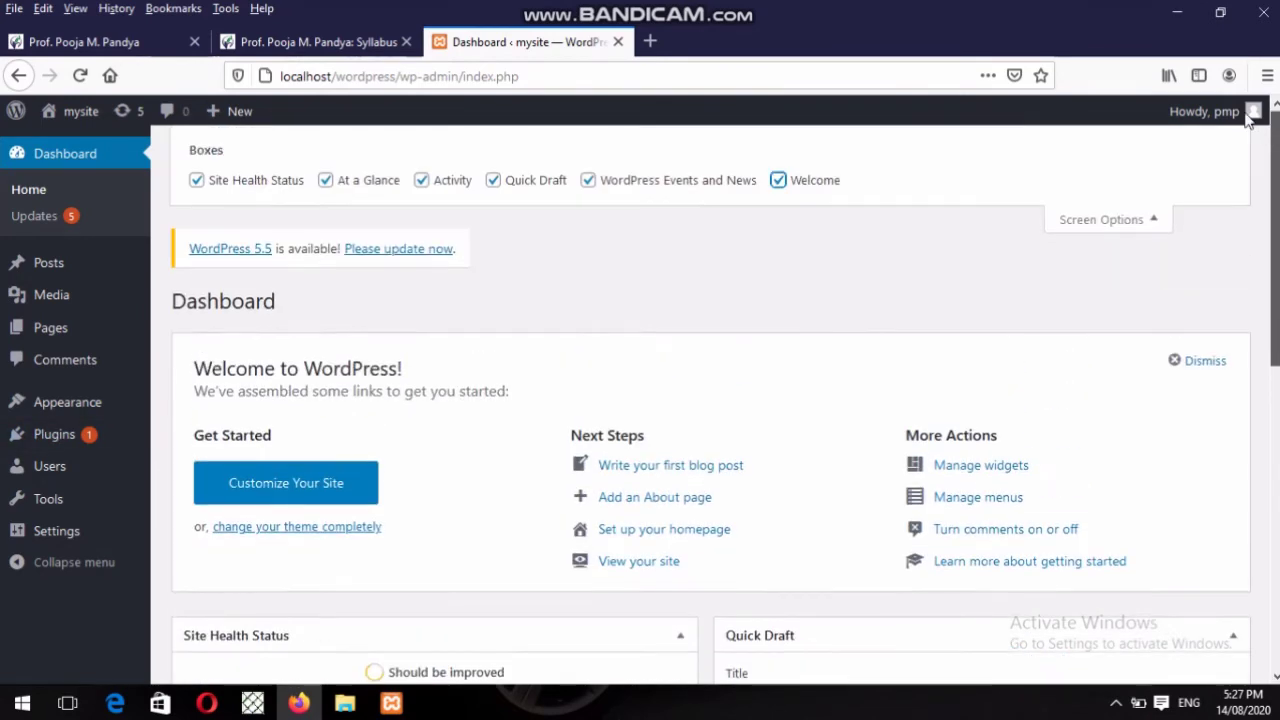
Hide At a Glance, confirm it disappears, then restore it and highlight its post and page counts.
left_click(325, 182)
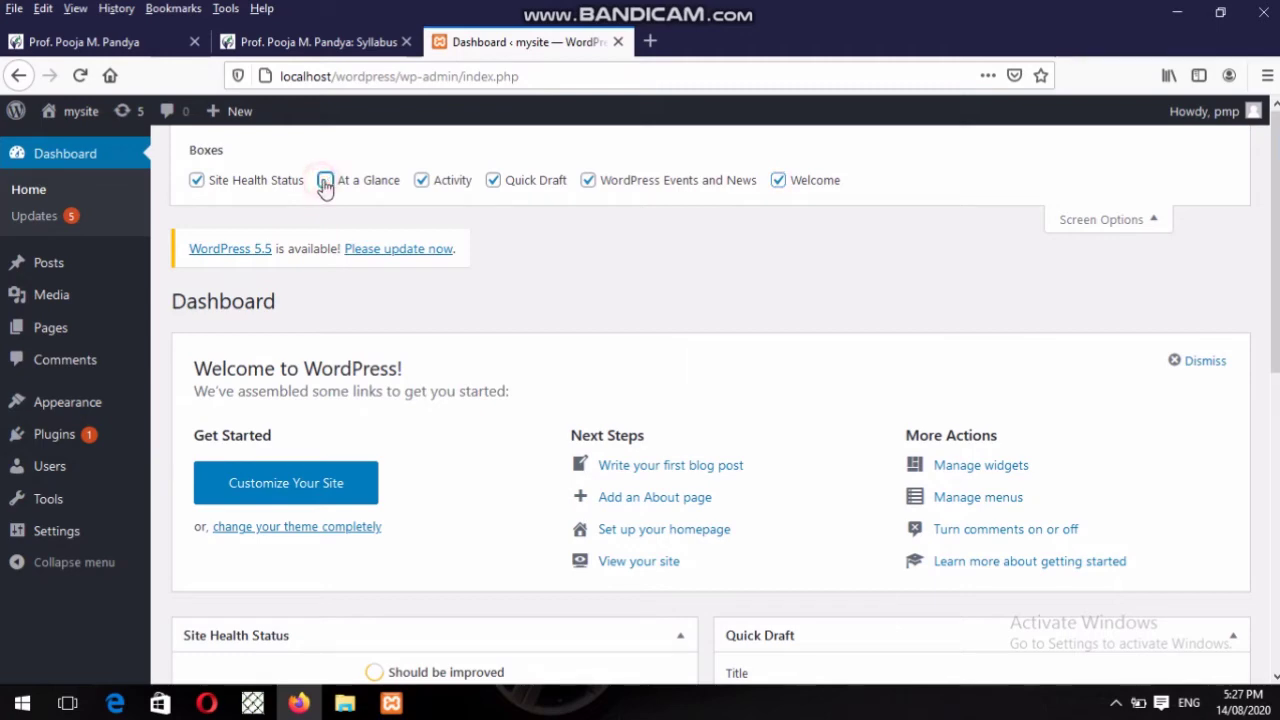
scroll(1276, 352, "down", 3)
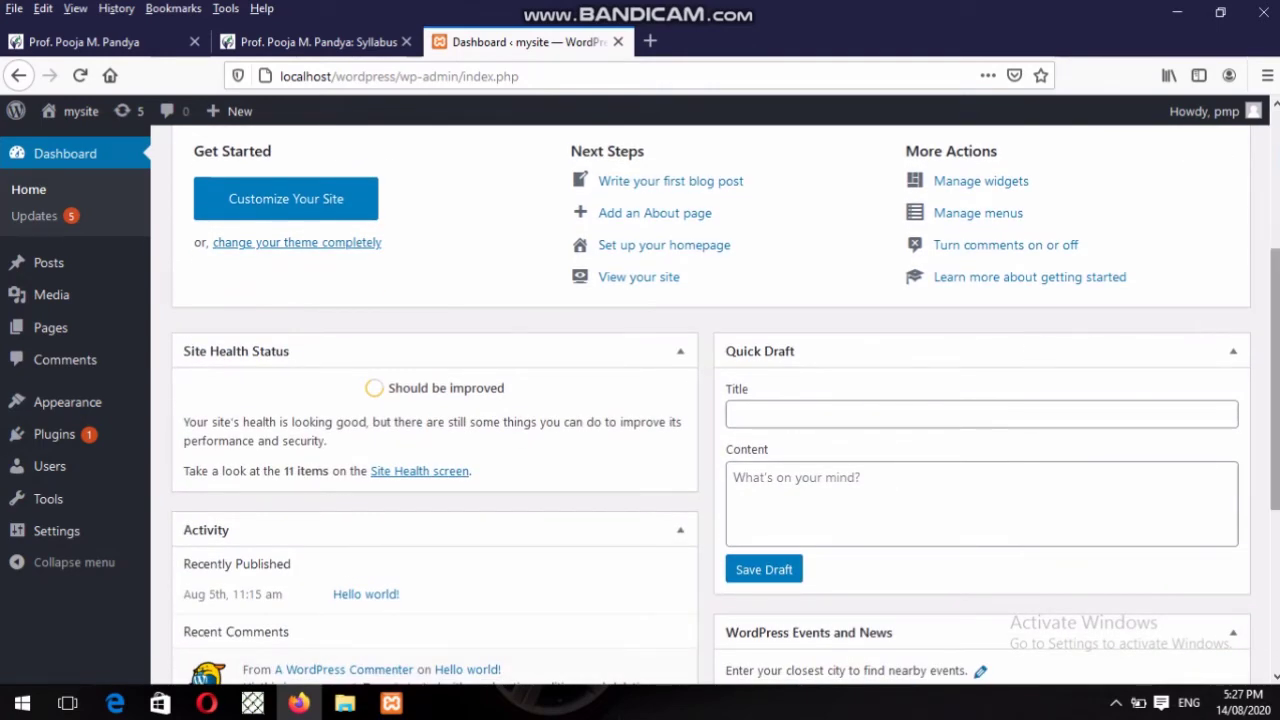
scroll(1274, 330, "up", 3)
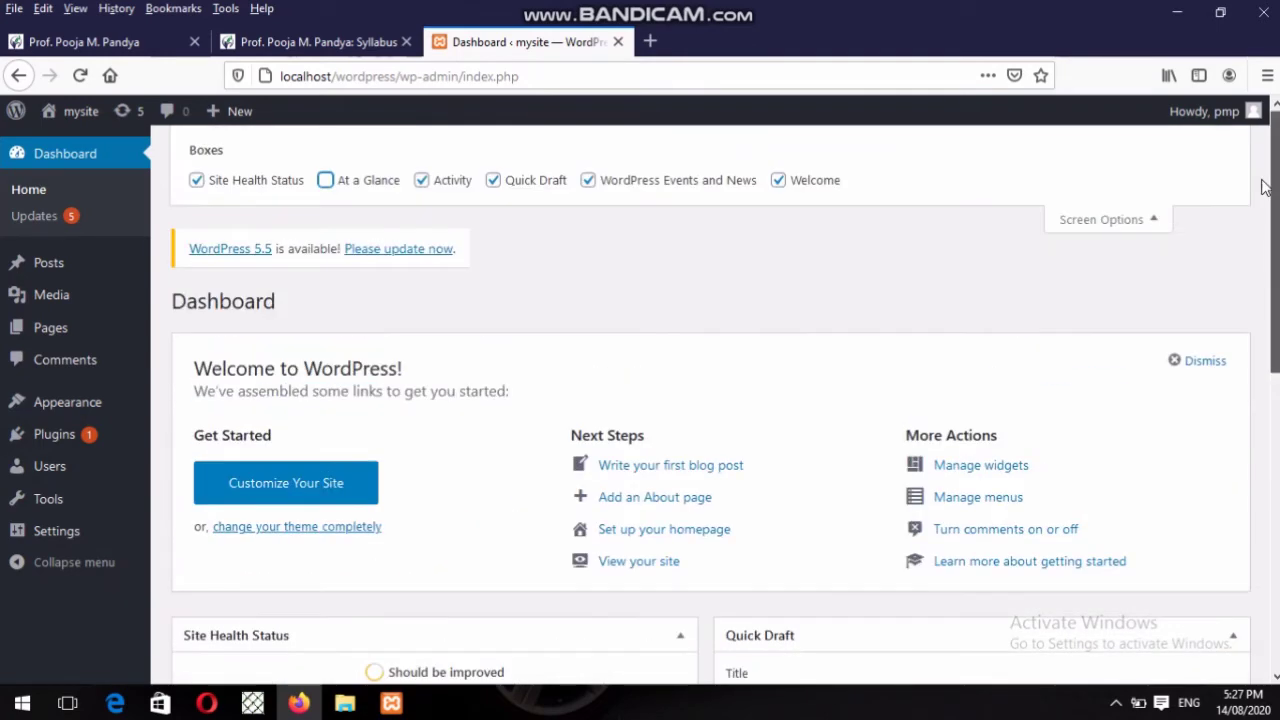
left_click(390, 182)
scroll(1268, 350, "down", 3)
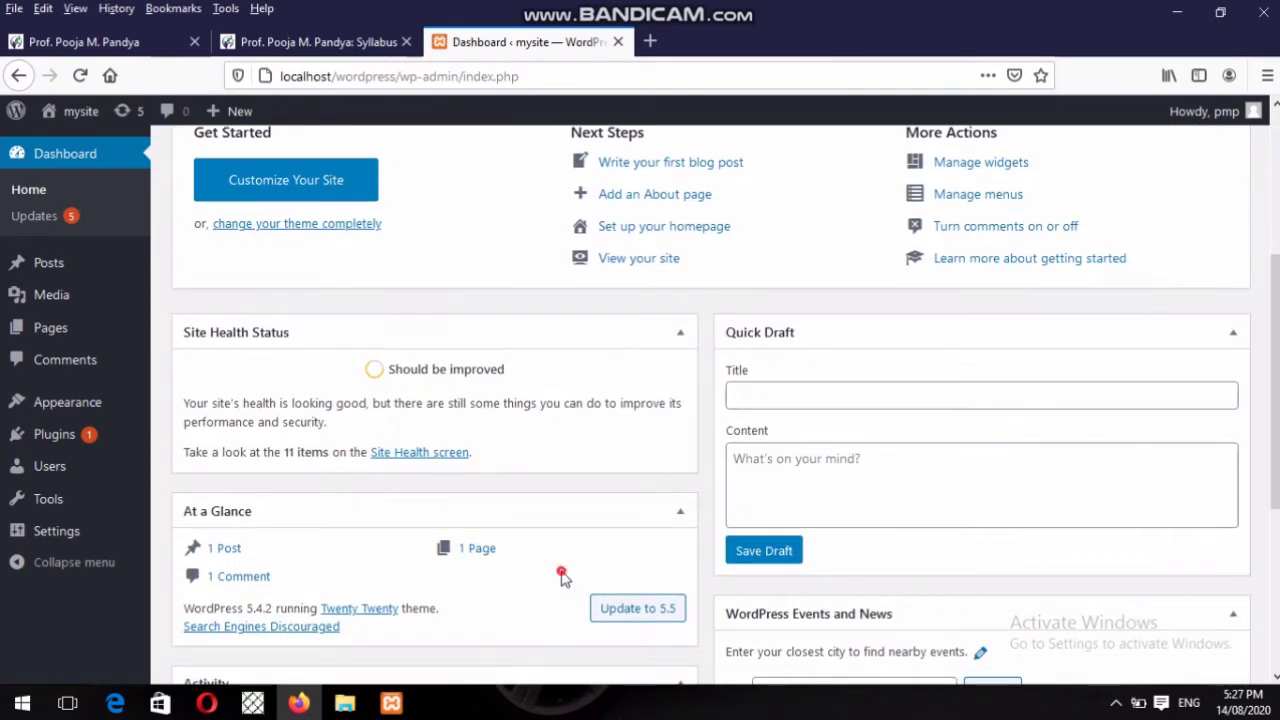
left_click_drag(562, 578, 600, 557)
left_click_drag(280, 549, 270, 283)
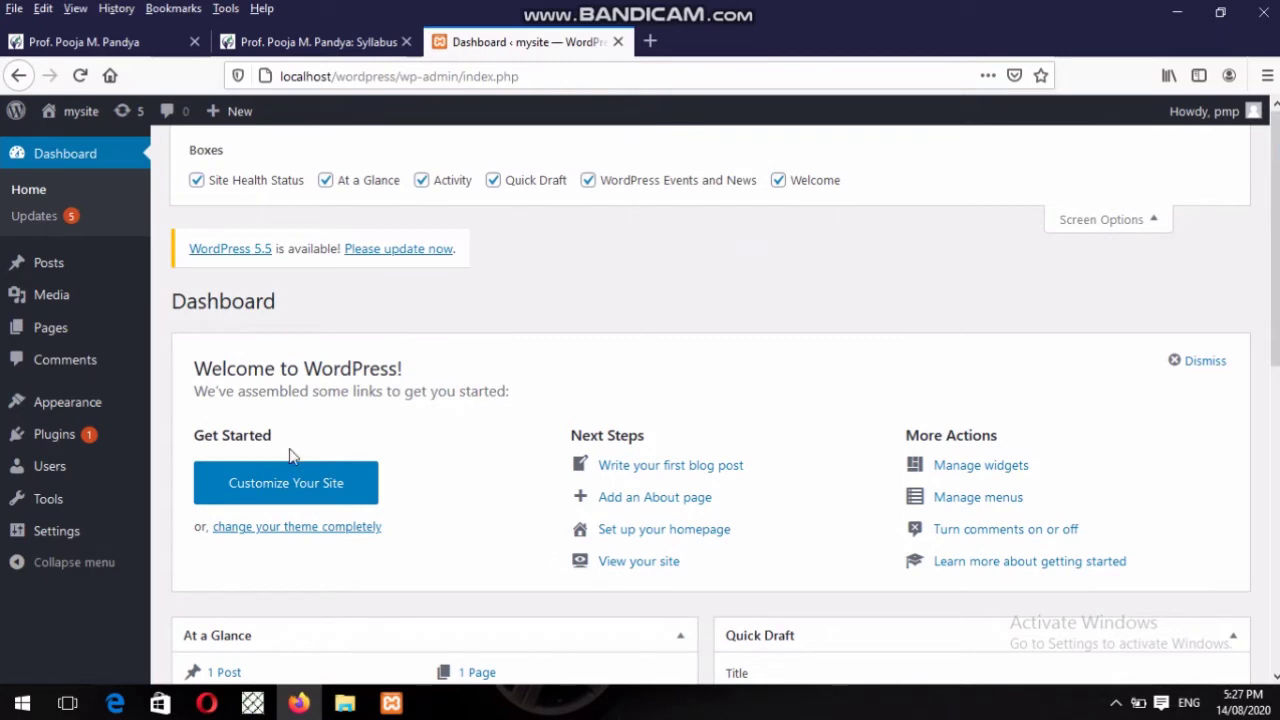
Re-enable the At a Glance and Activity boxes in Screen Options.
left_click(327, 182)
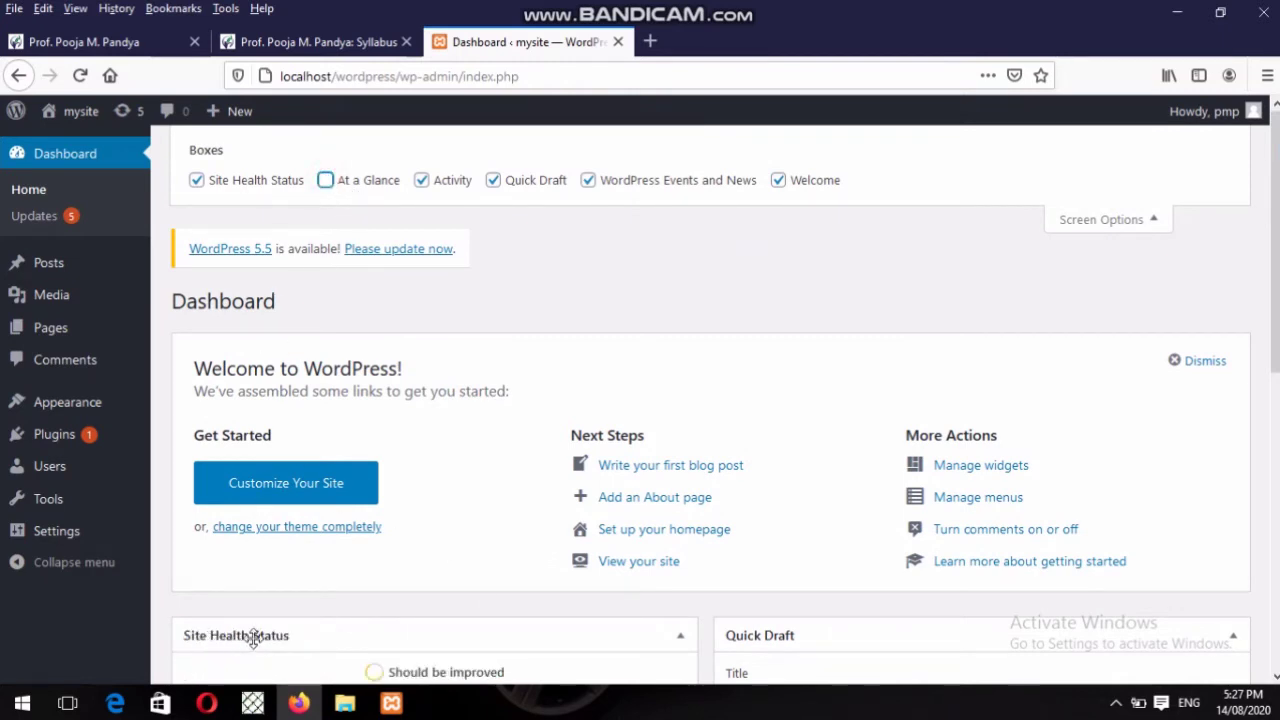
left_click(326, 181)
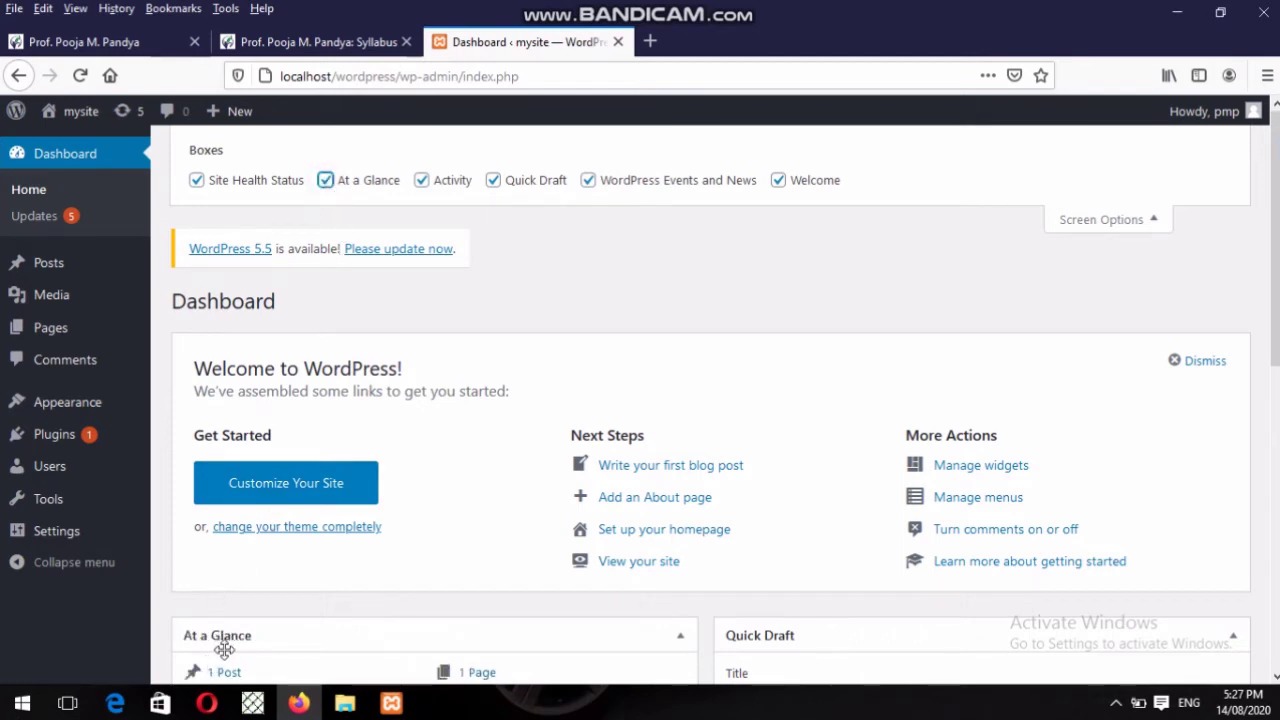
left_click(422, 181)
Drag the Activity box above Site Health Status in the left column.
scroll(435, 186, "down", 5)
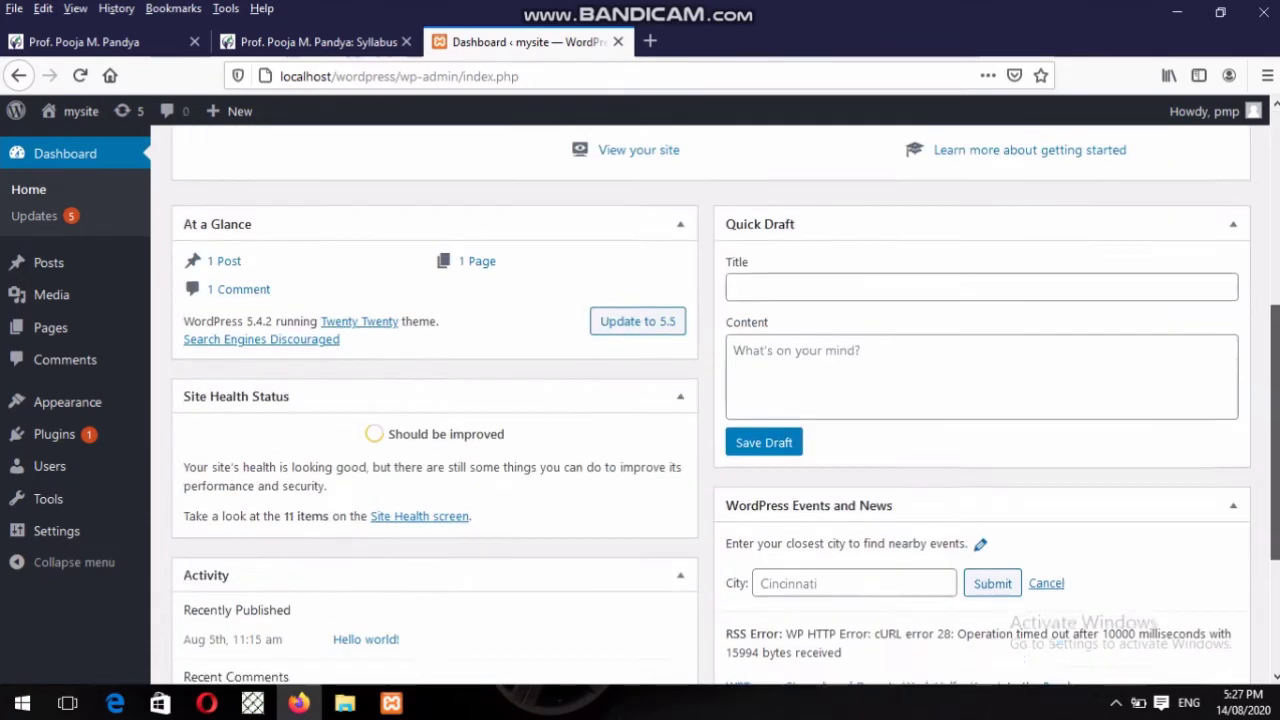
scroll(714, 428, "down", 2)
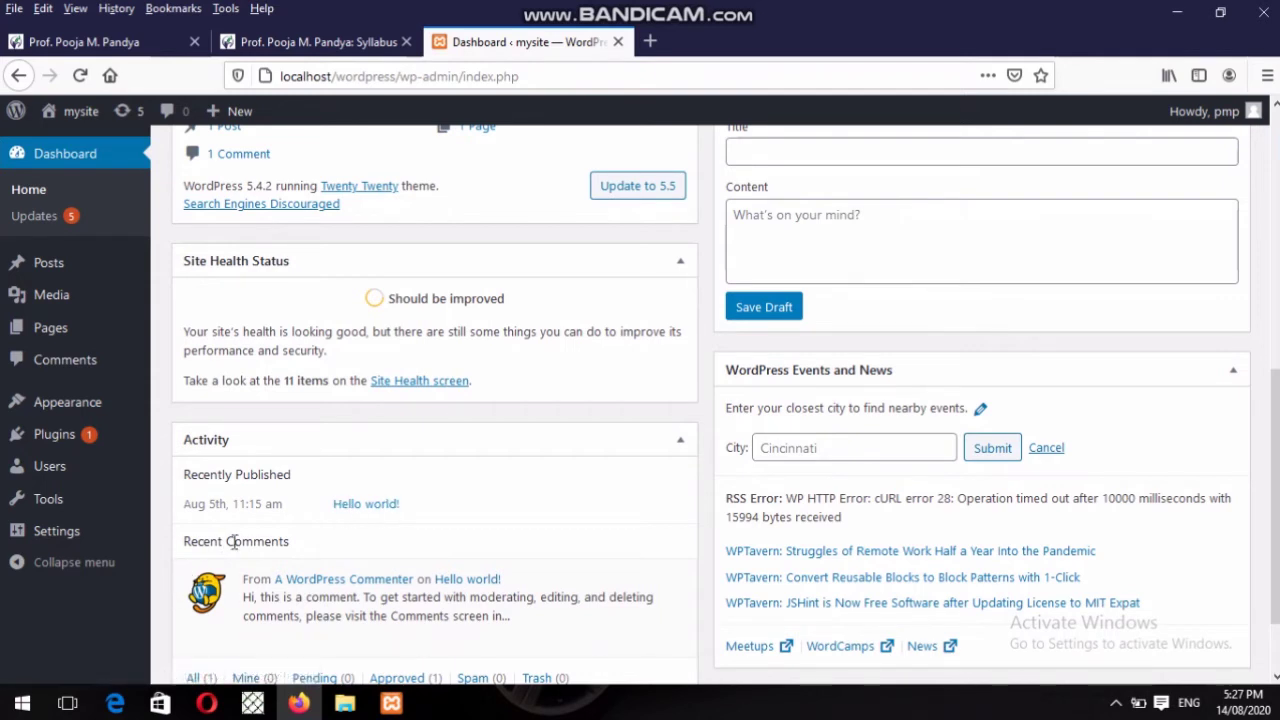
mouse_move(310, 570)
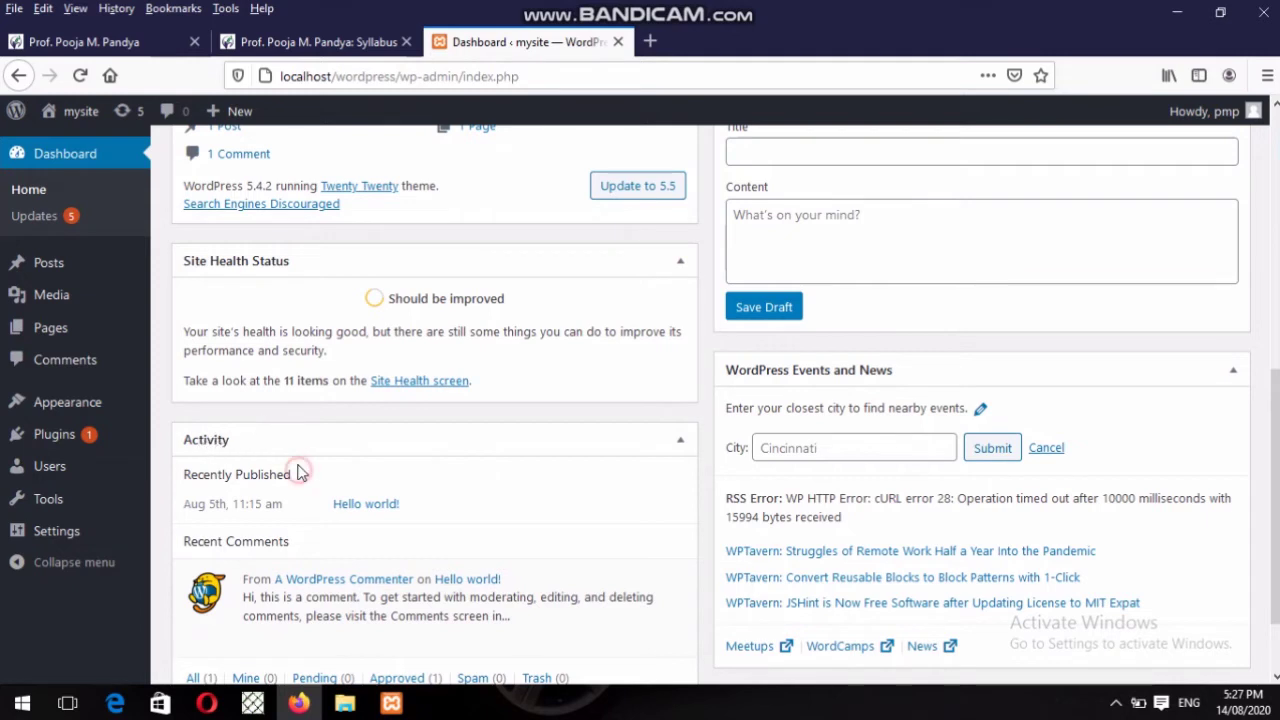
mouse_move(296, 440)
left_mouse_down()
mouse_move(303, 397)
mouse_move(305, 483)
left_mouse_up()
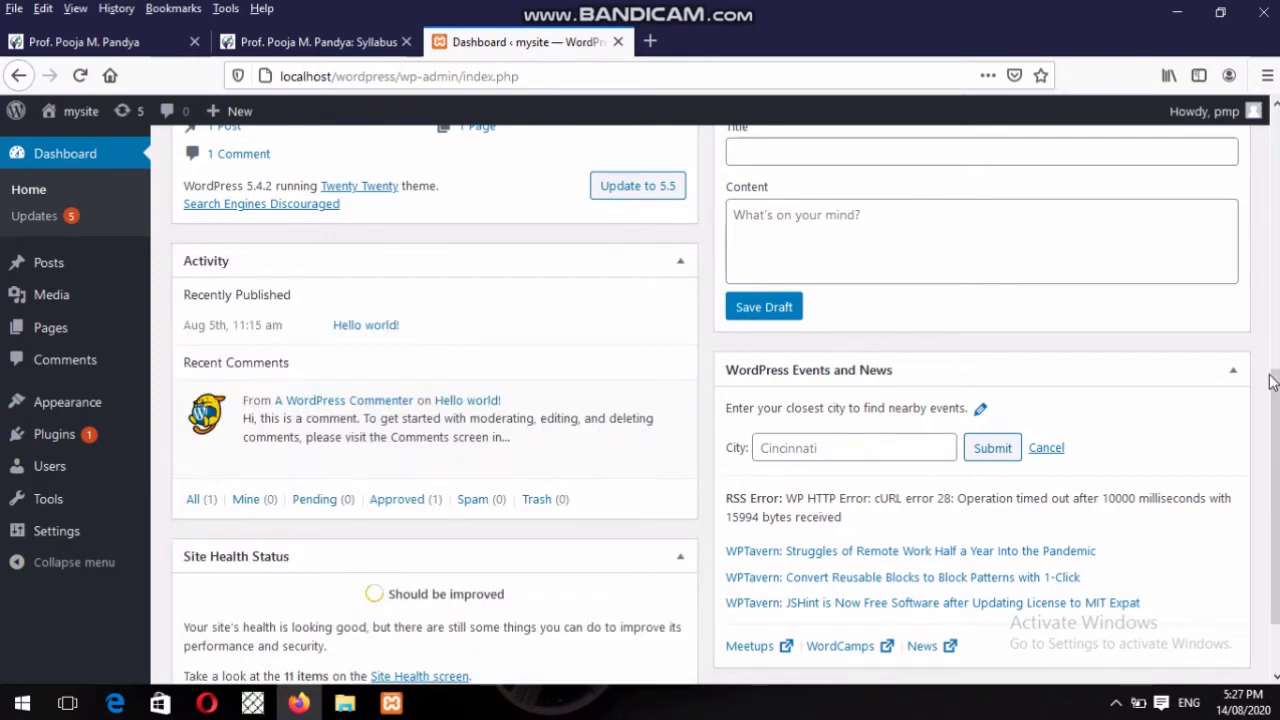
left_click_drag(1273, 380, 1221, 9)
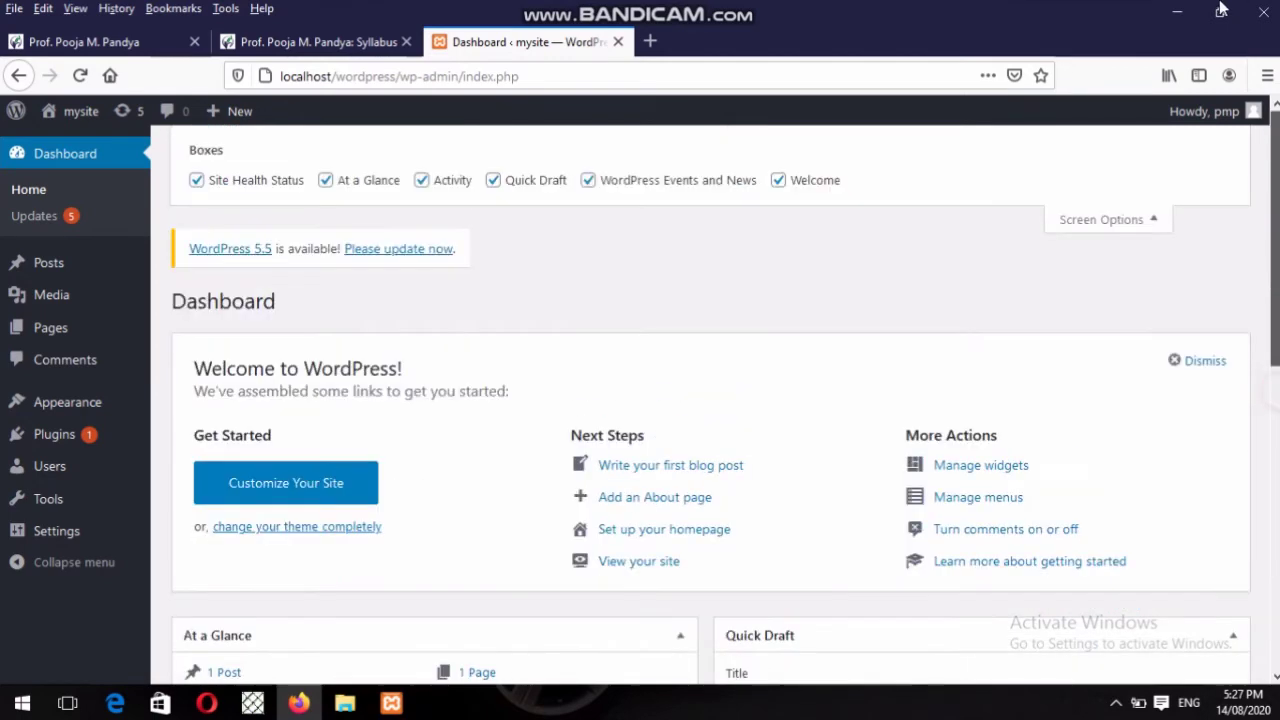
Hide the Activity, At a Glance, Site Health Status, Quick Draft and Events and News boxes.
left_click(425, 184)
left_click(362, 188)
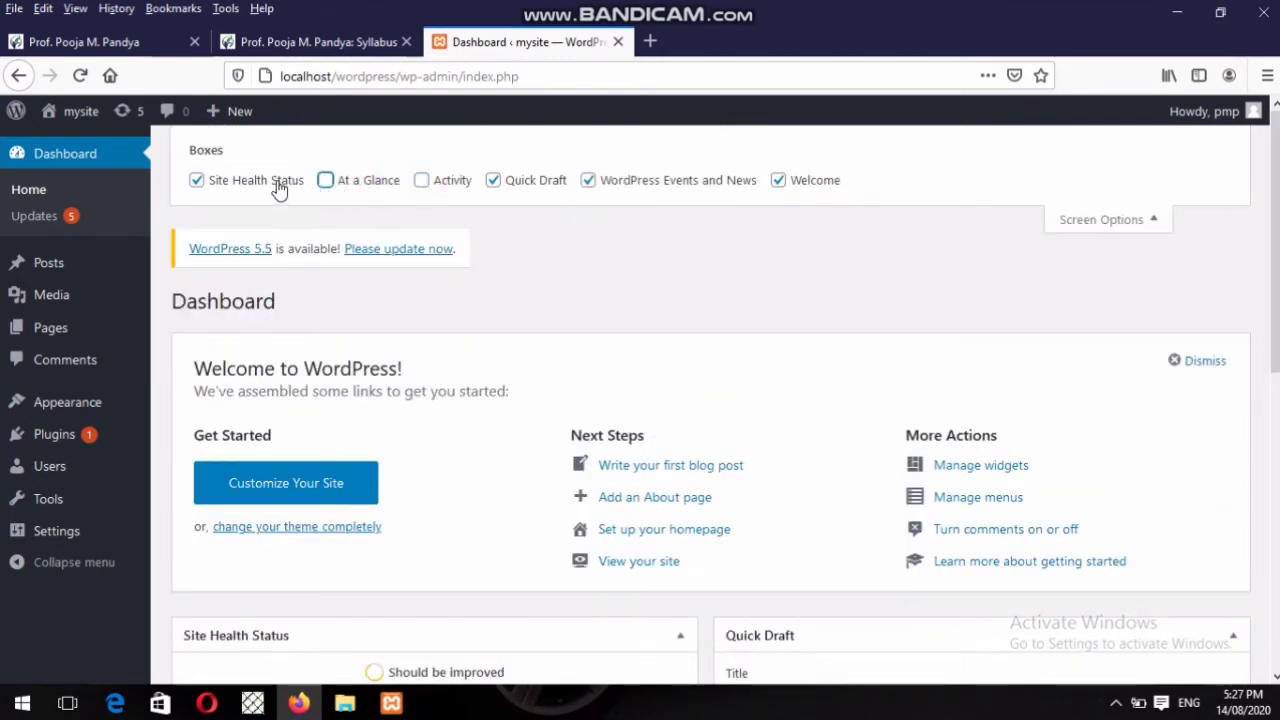
left_click(288, 184)
left_click(495, 184)
left_click(590, 183)
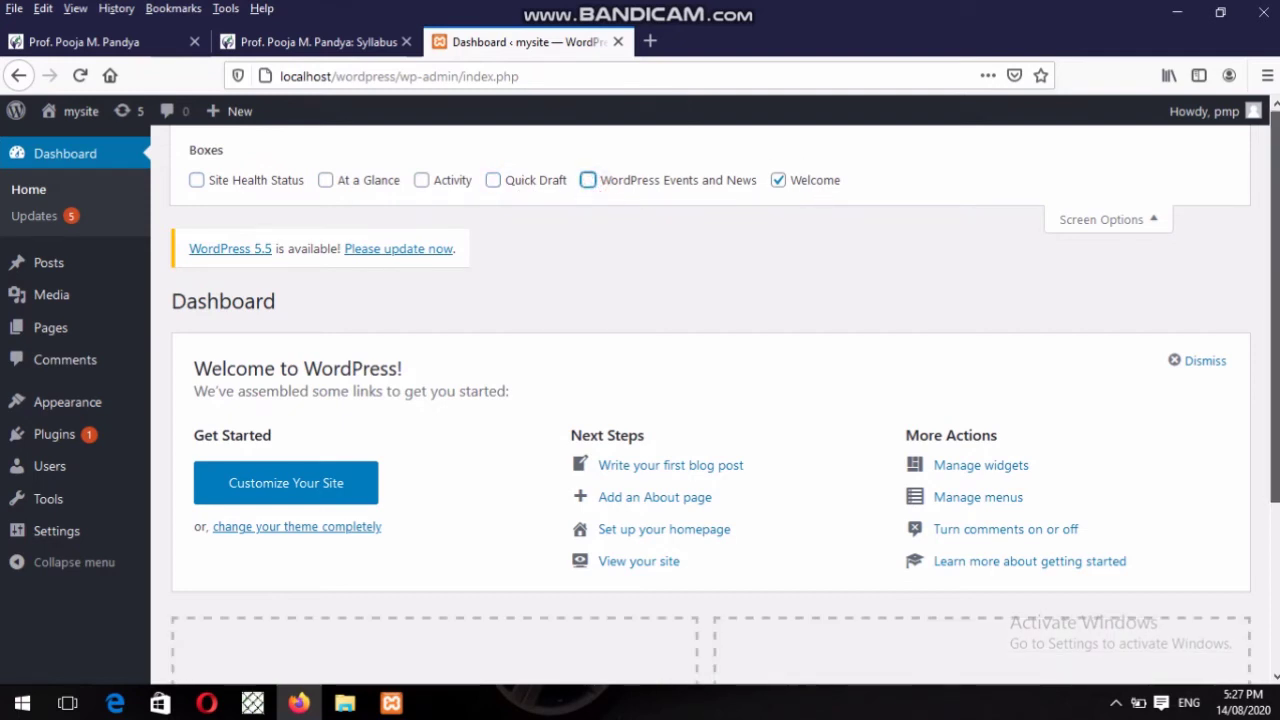
scroll(710, 400, "down", 3)
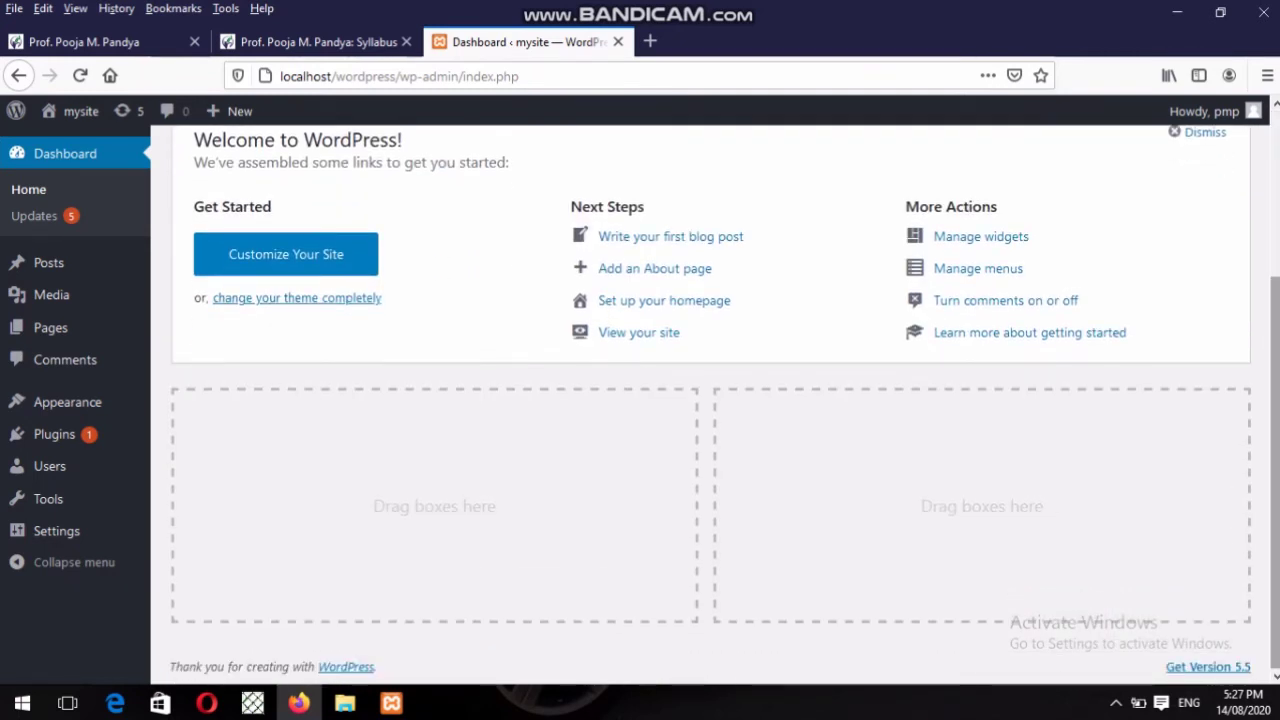
scroll(710, 400, "up", 3)
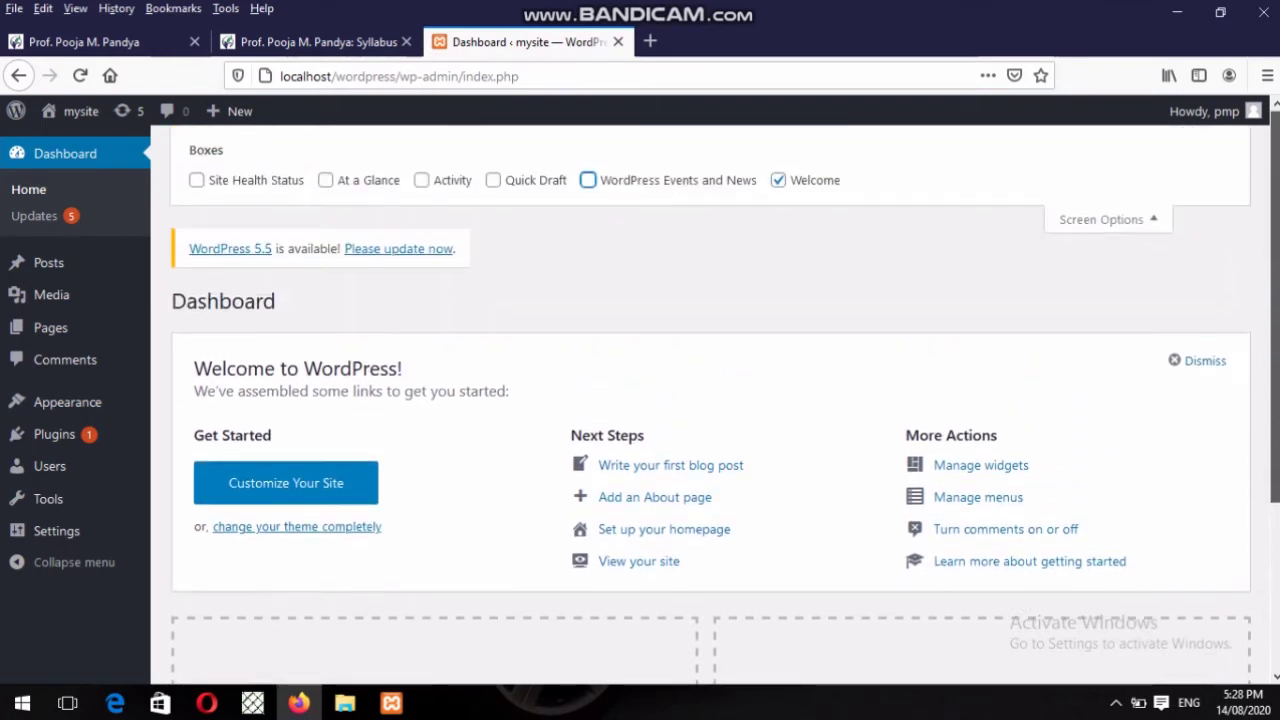
Re-enable the At a Glance box alongside the Welcome panel.
left_click(341, 183)
scroll(1080, 309, "down", 2)
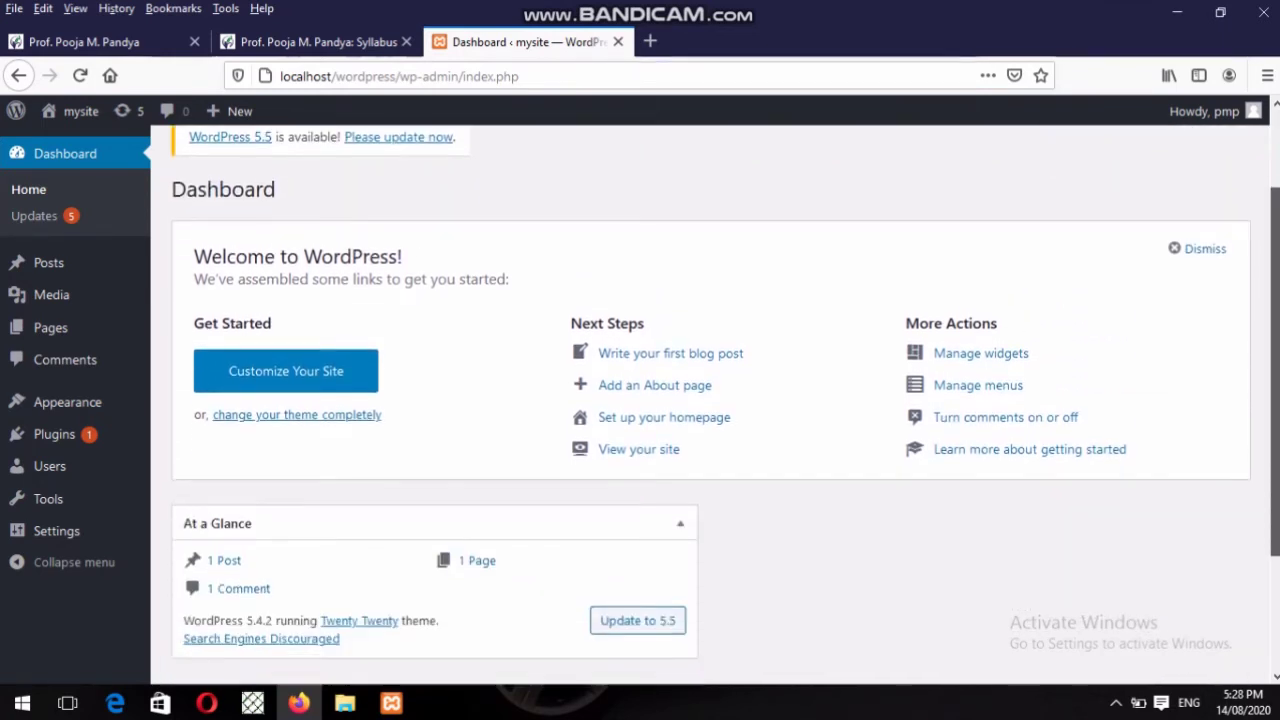
scroll(490, 276, "up", 2)
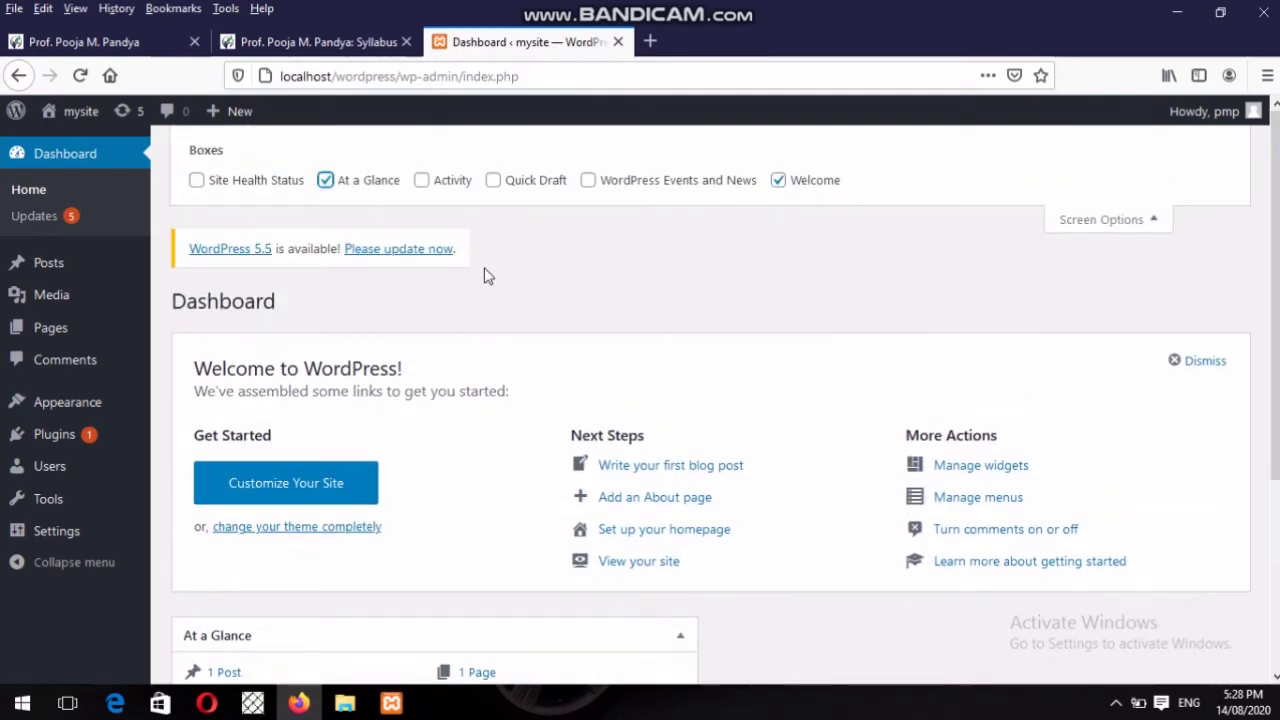
Turn the Quick Draft and WordPress Events and News boxes back on.
left_click(494, 181)
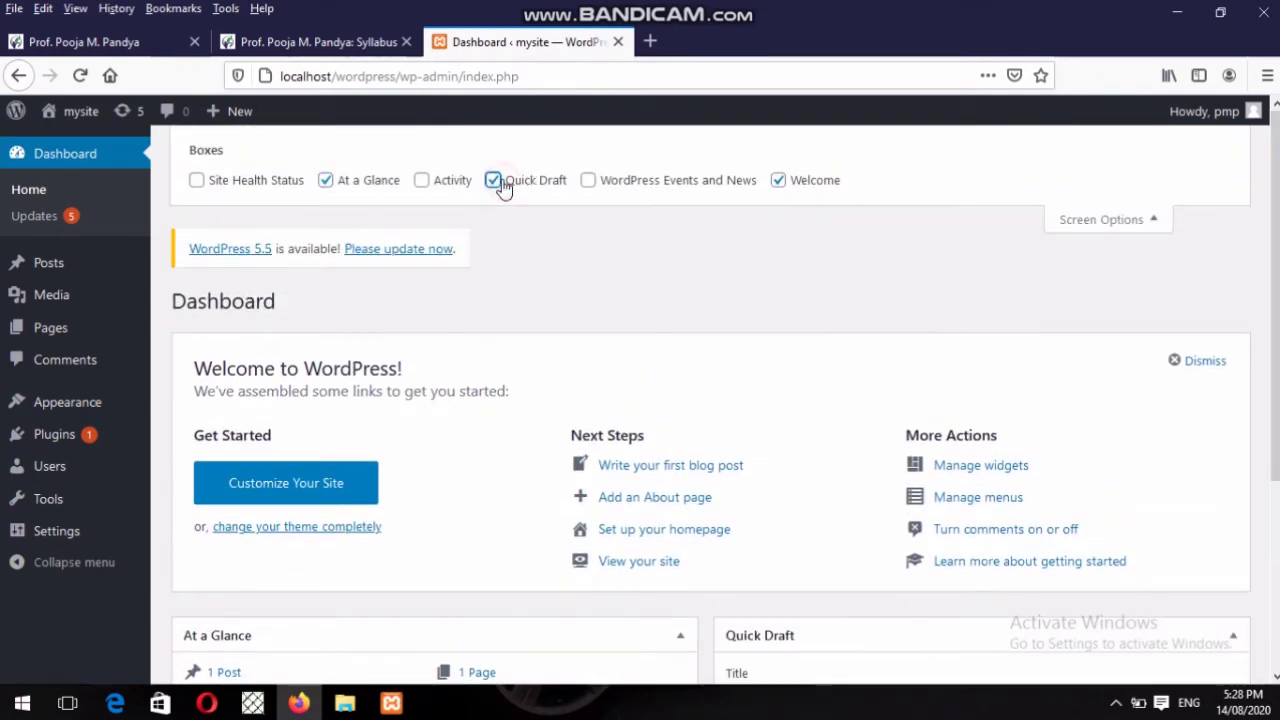
scroll(503, 195, "down", 1)
scroll(1266, 230, "down", 2)
scroll(1266, 230, "up", 3)
left_click(589, 185)
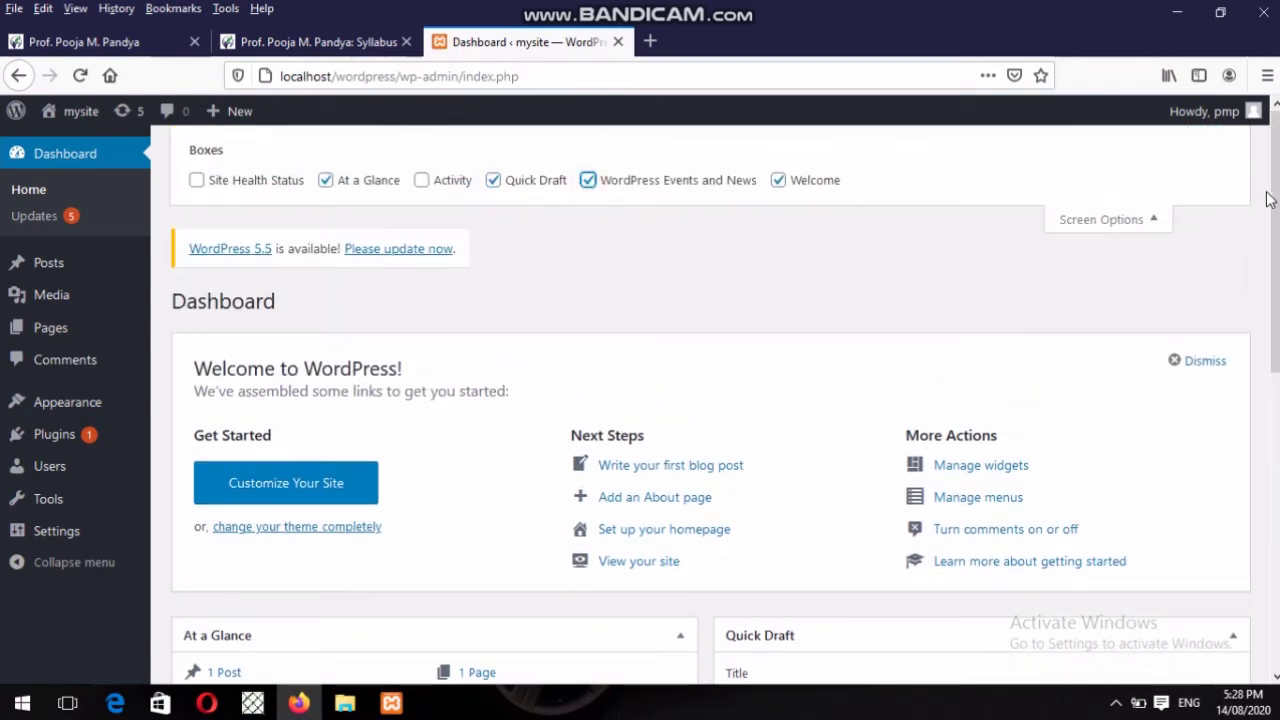
left_click_drag(1266, 199, 1267, 464)
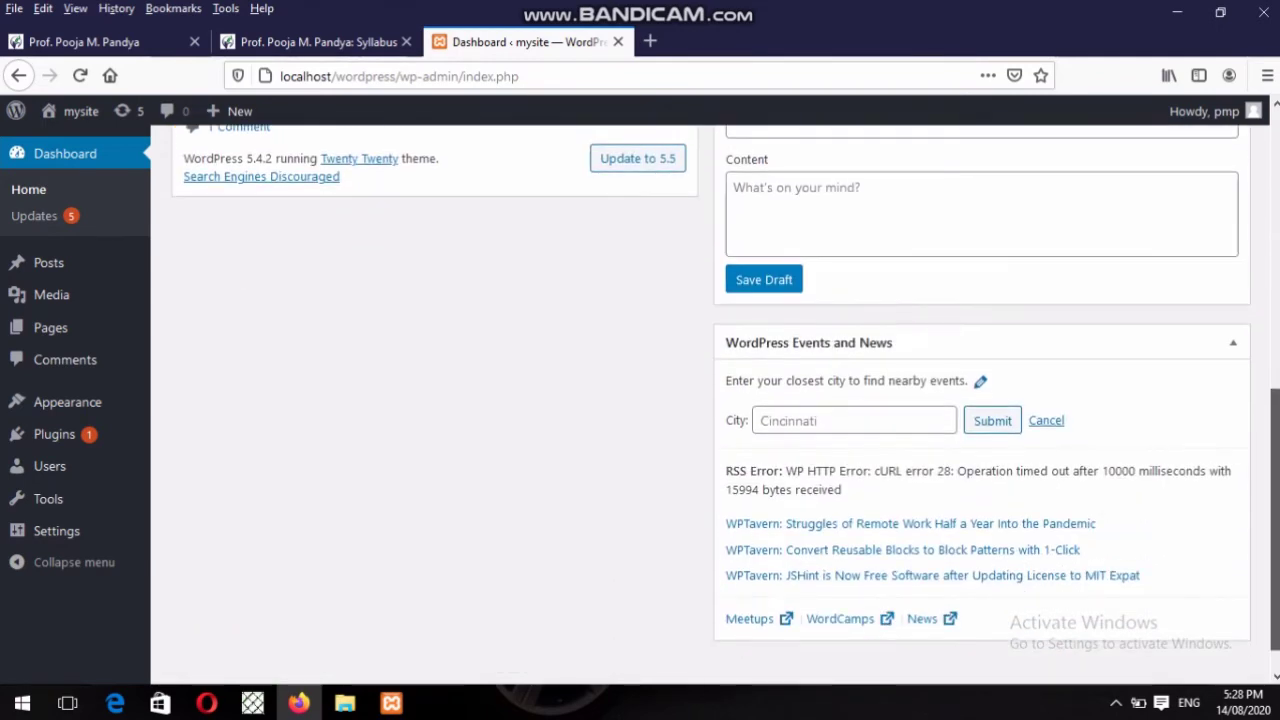
scroll(1267, 464, "up", 8)
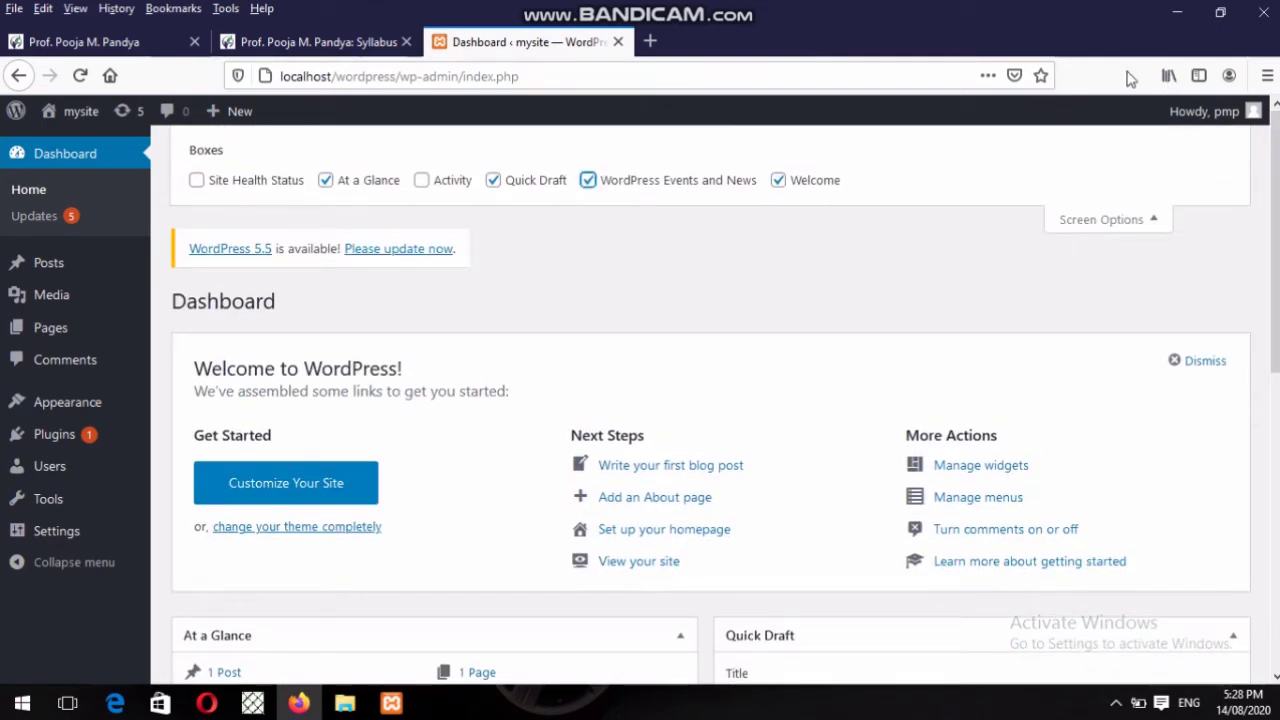
Turn the Activity box back on and review the box list in Screen Options.
left_click(422, 182)
left_click_drag(1275, 242, 1275, 270)
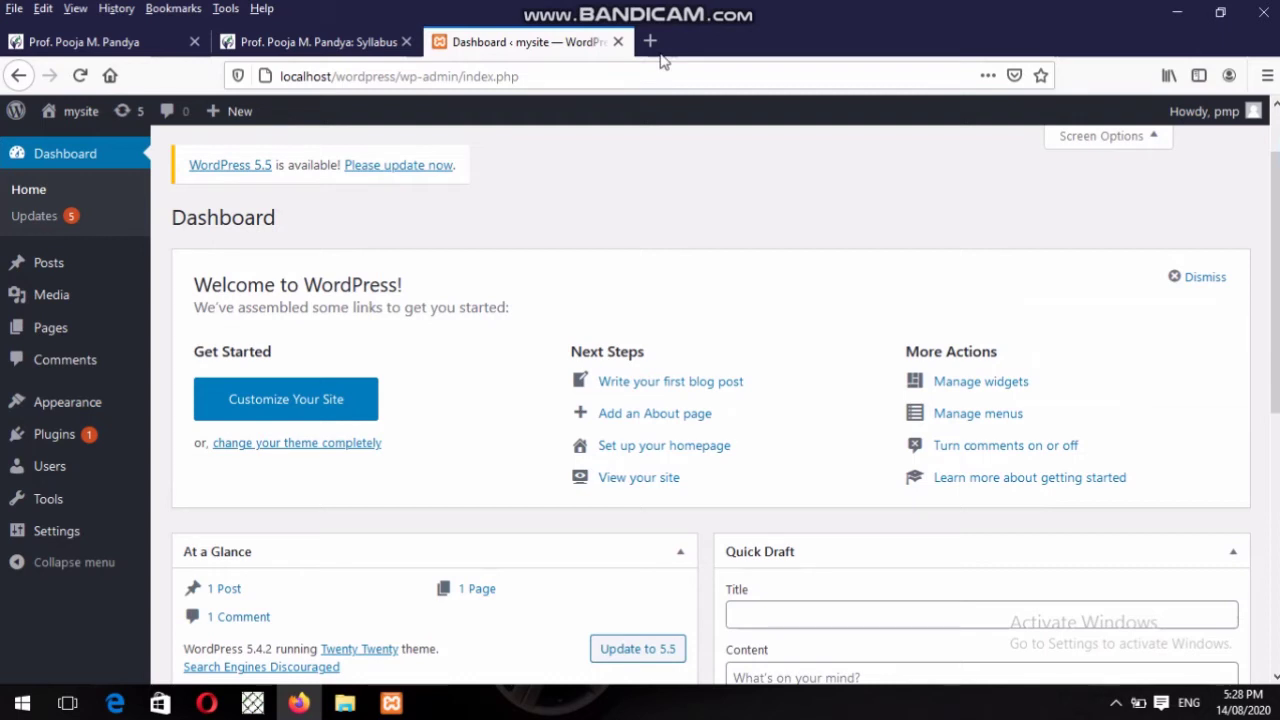
left_click(1077, 141)
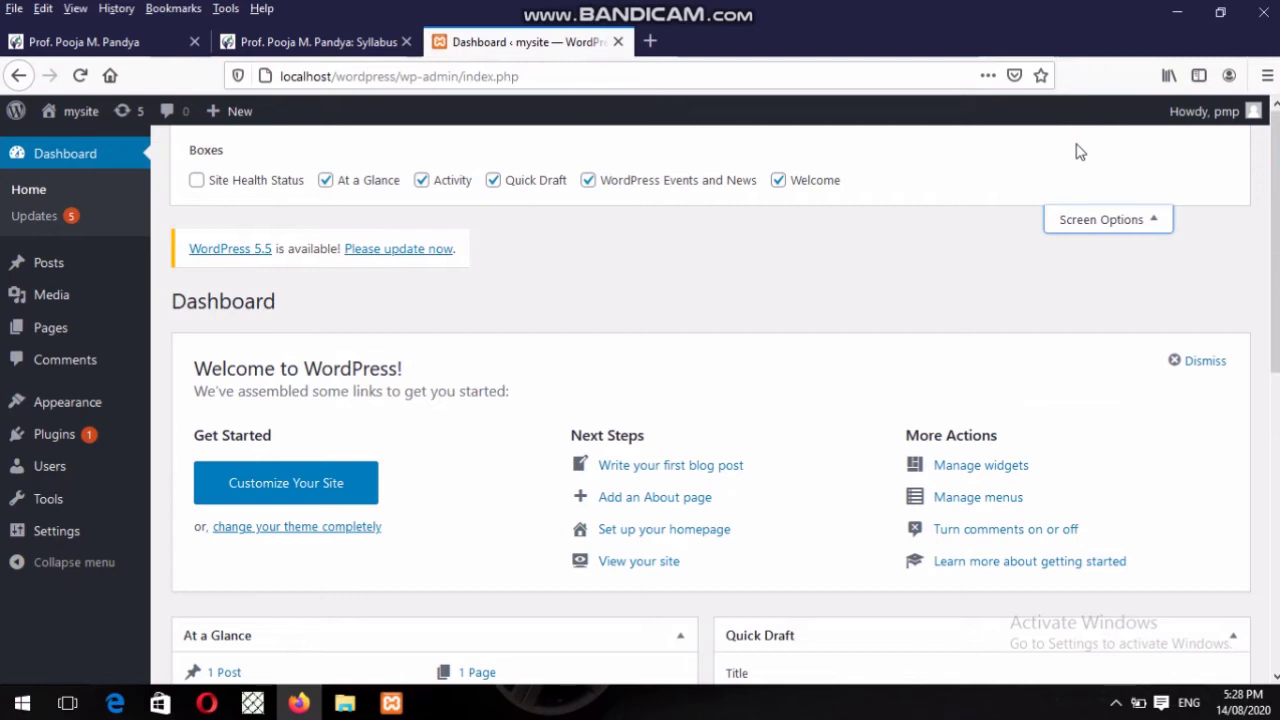
scroll(728, 292, "down", 3)
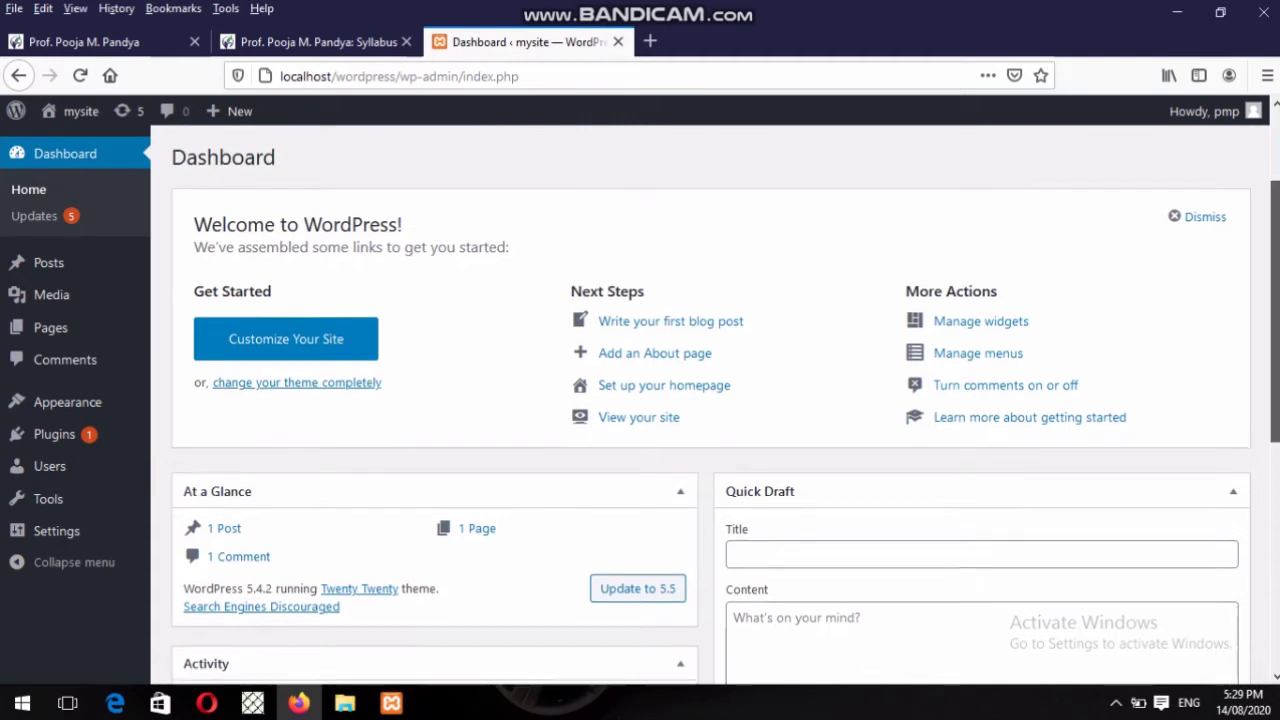
scroll(725, 400, "down", 1)
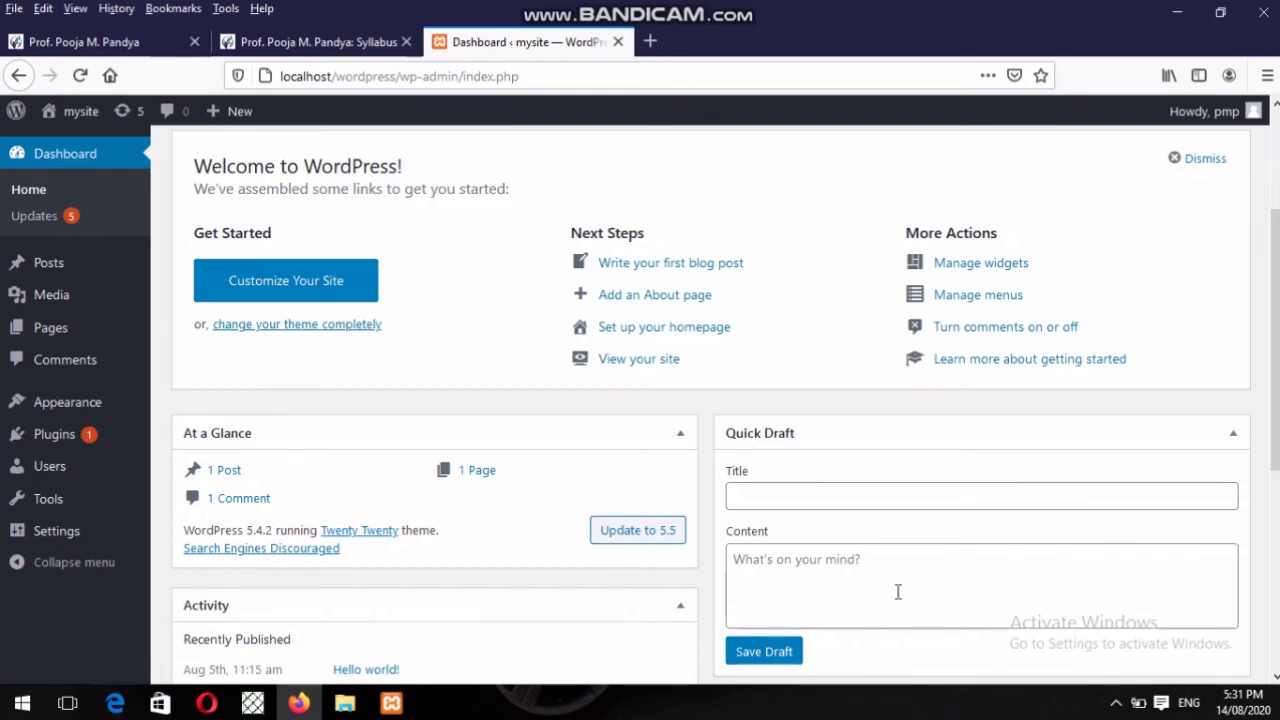
scroll(898, 592, "down", 5)
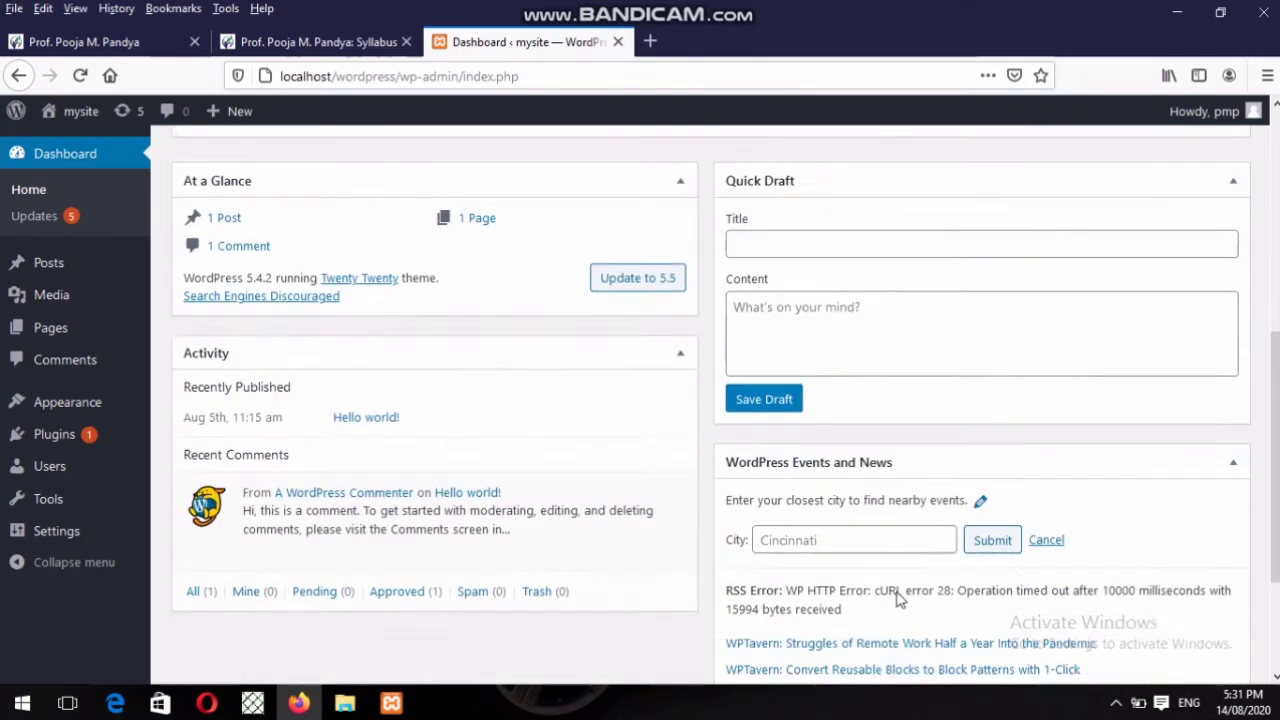
scroll(898, 598, "up", 1)
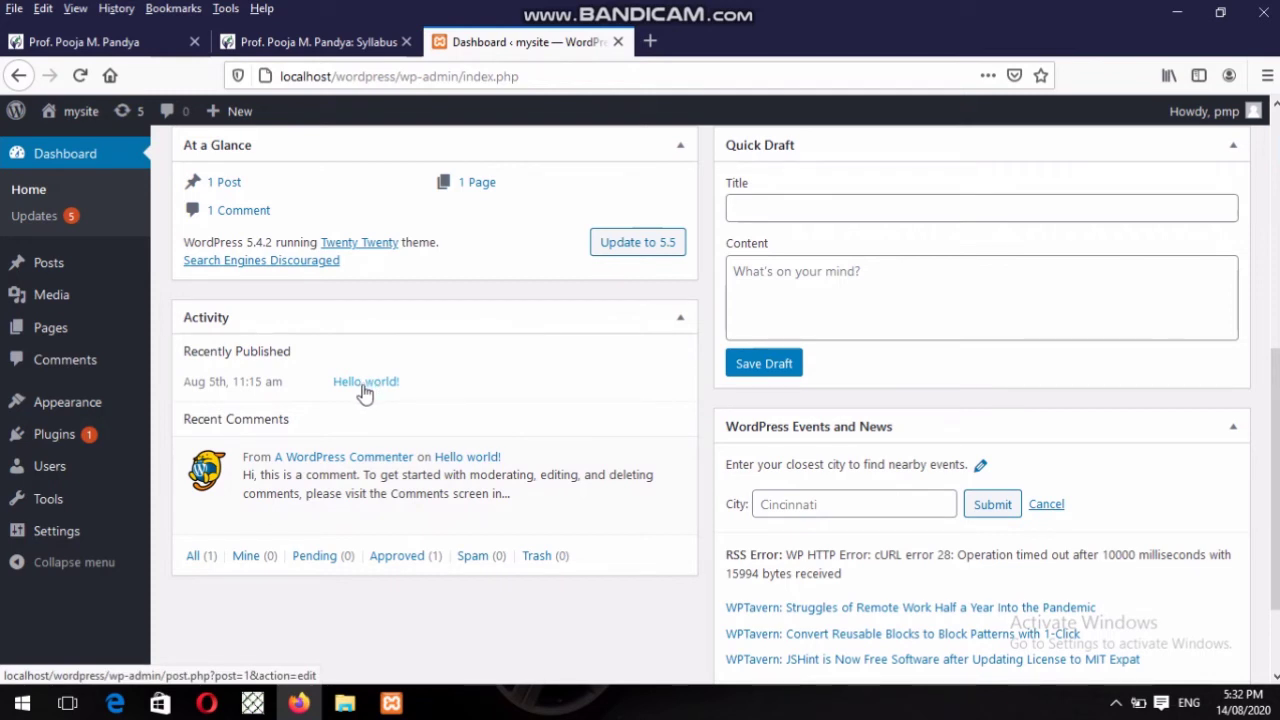
mouse_move(250, 449)
mouse_move(398, 540)
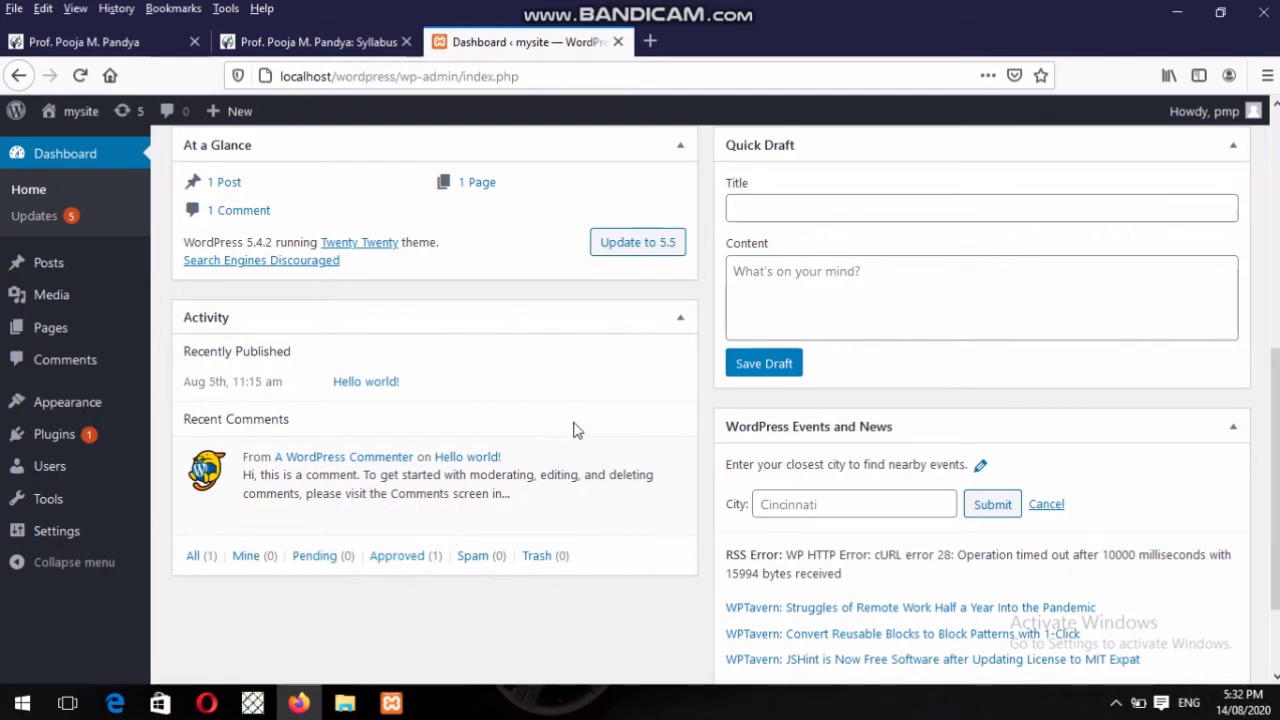
left_click(680, 320)
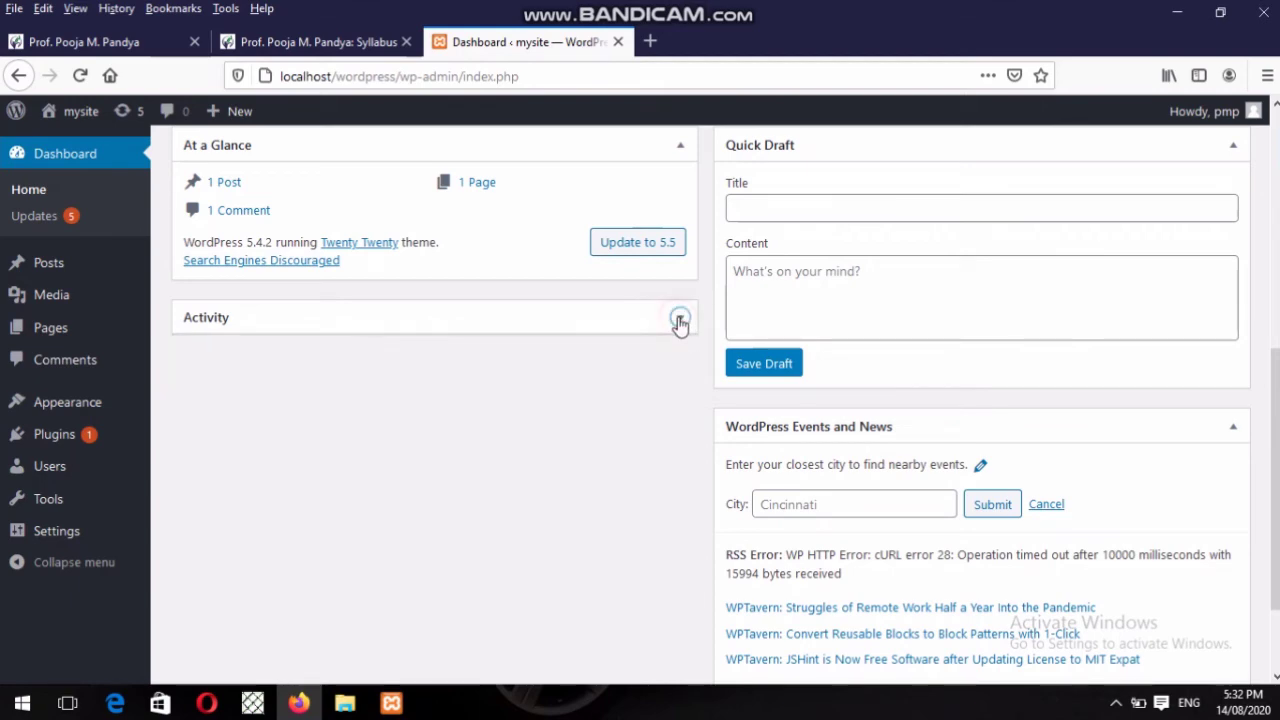
left_click(680, 320)
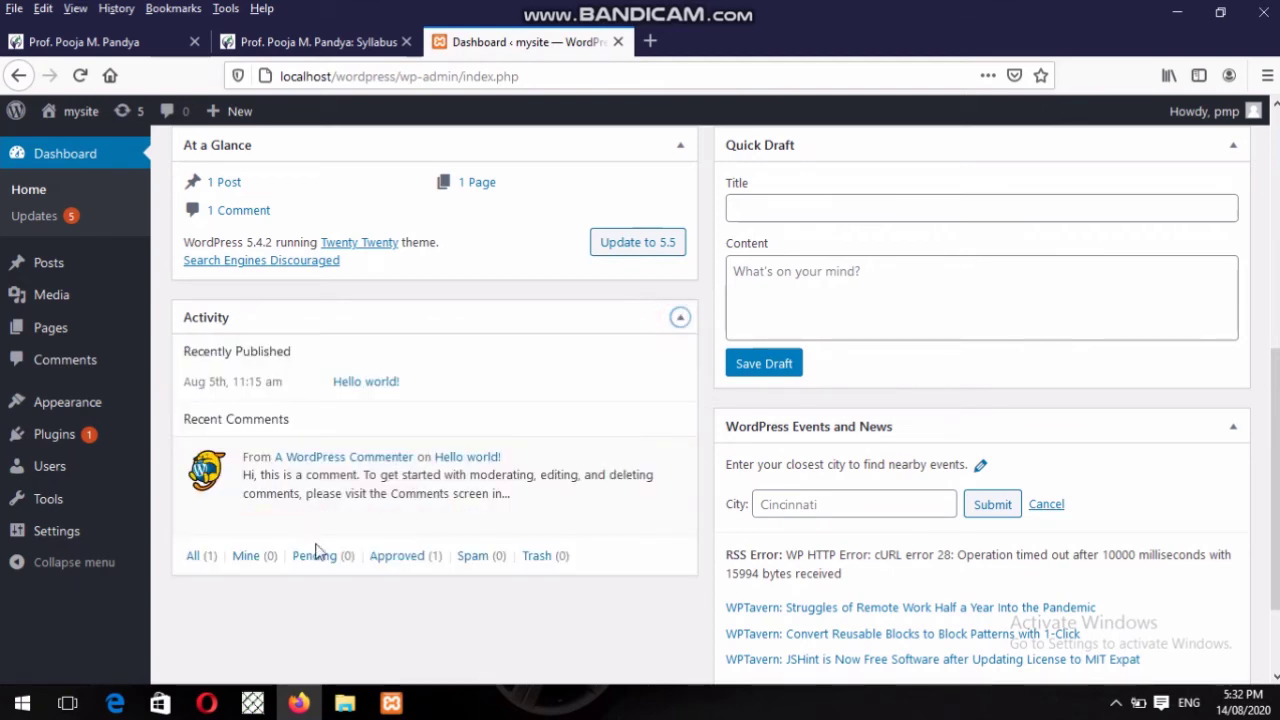
left_click(200, 557)
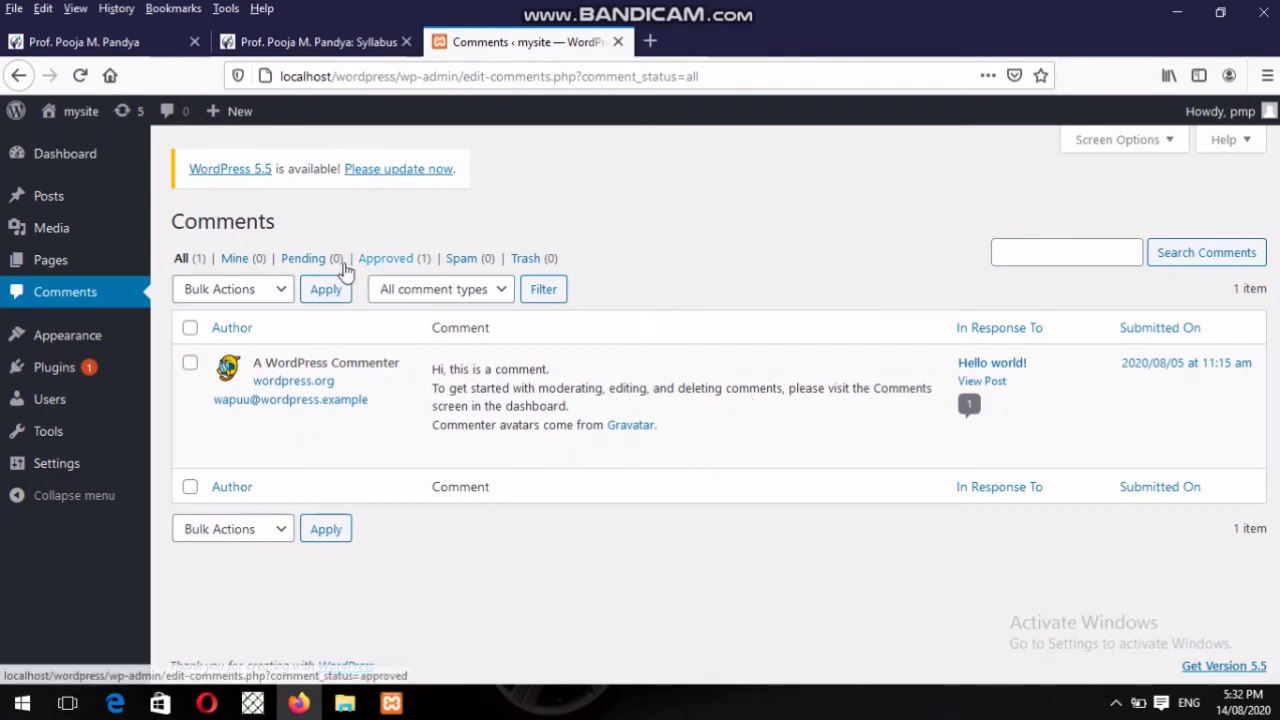
left_click(18, 74)
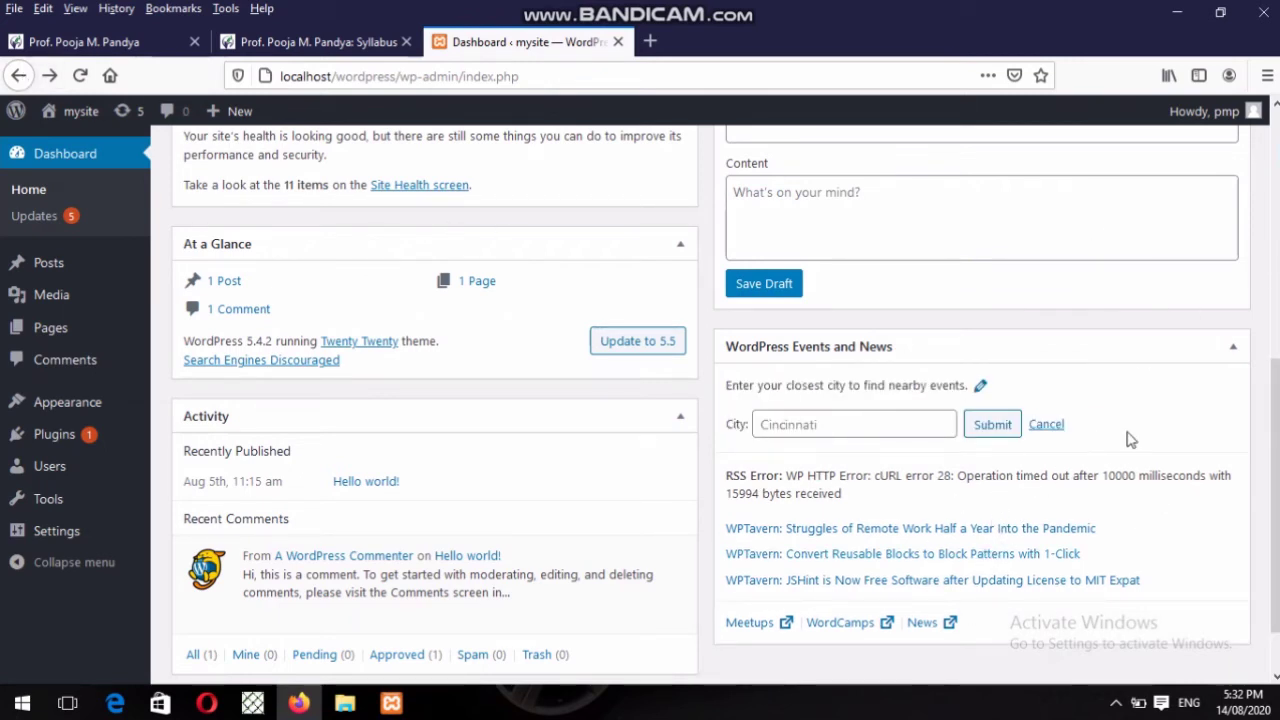
left_click(989, 427)
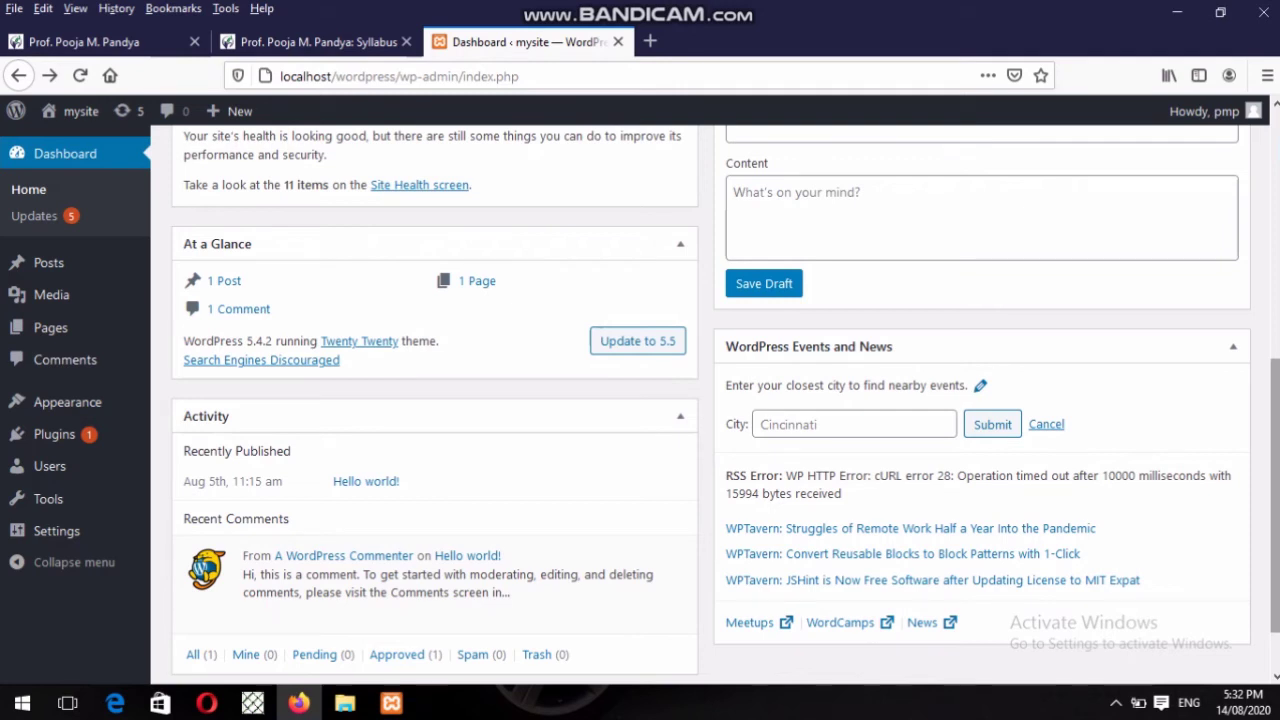
scroll(1274, 522, "down", 1)
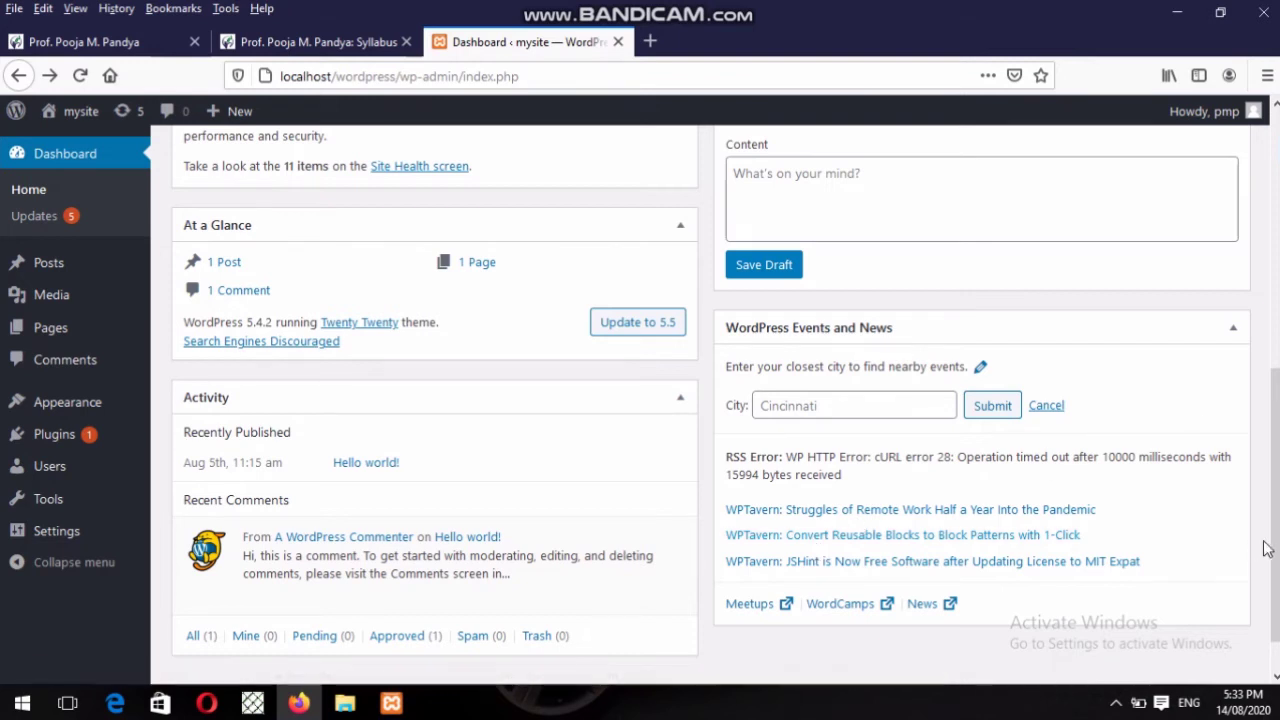
Re-enable the Site Health Status box so all six Dashboard boxes are shown.
left_click_drag(1272, 520, 1216, 160)
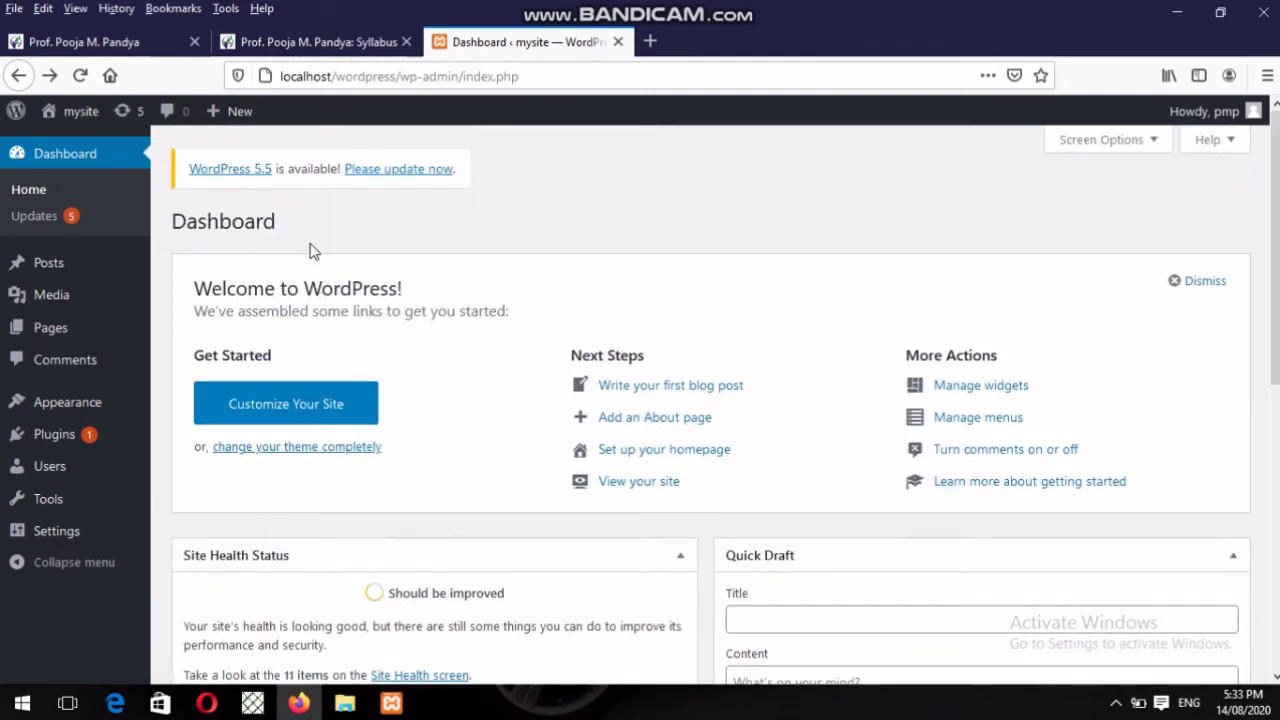
left_click(1085, 140)
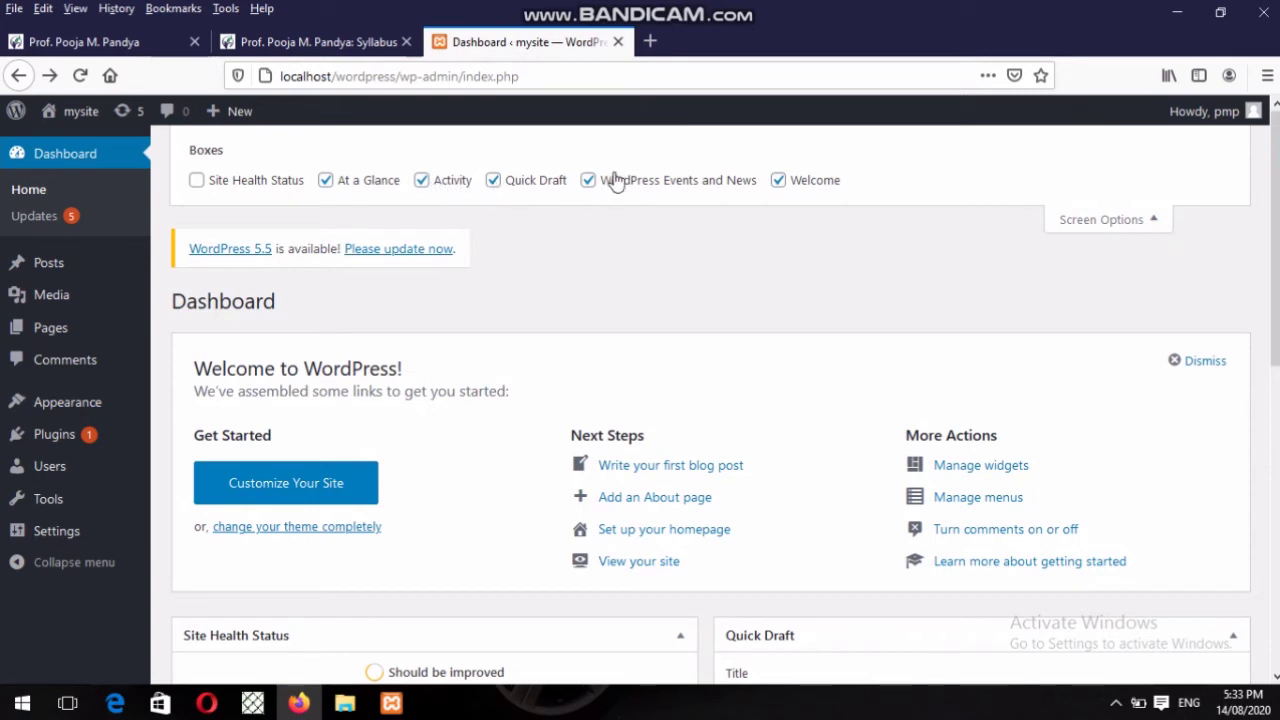
left_click(197, 180)
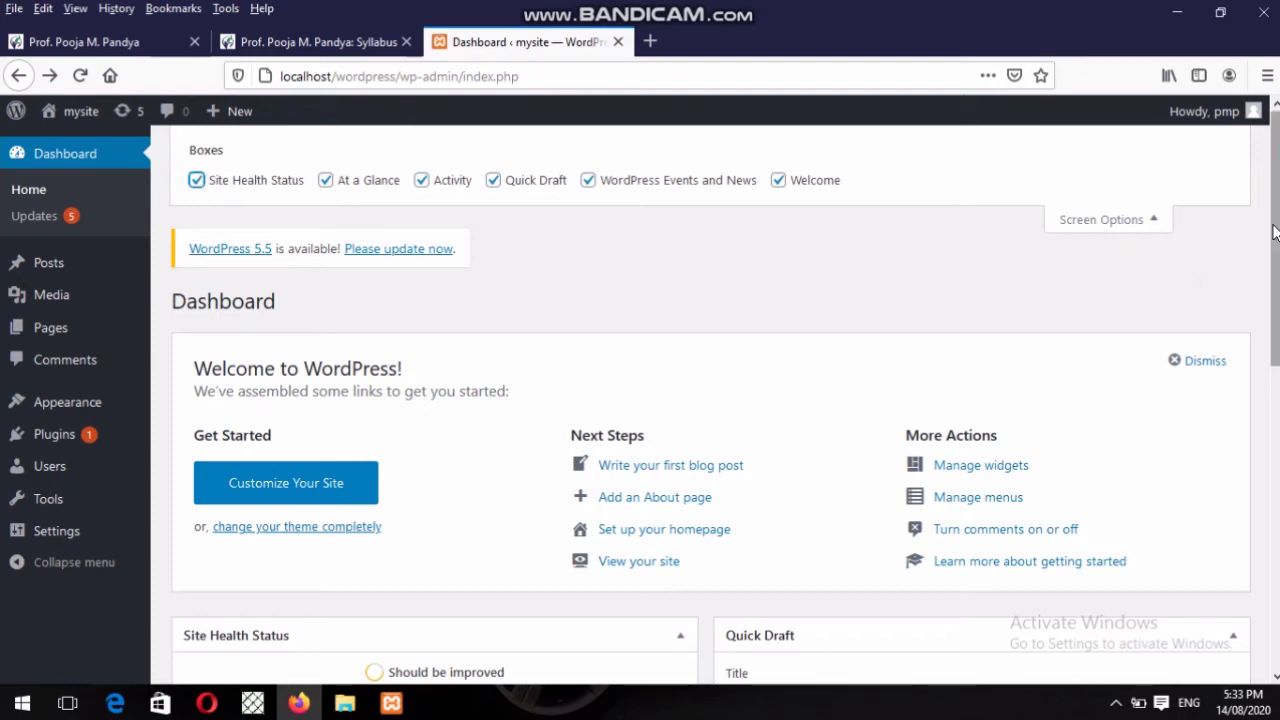
left_click_drag(1275, 232, 1275, 524)
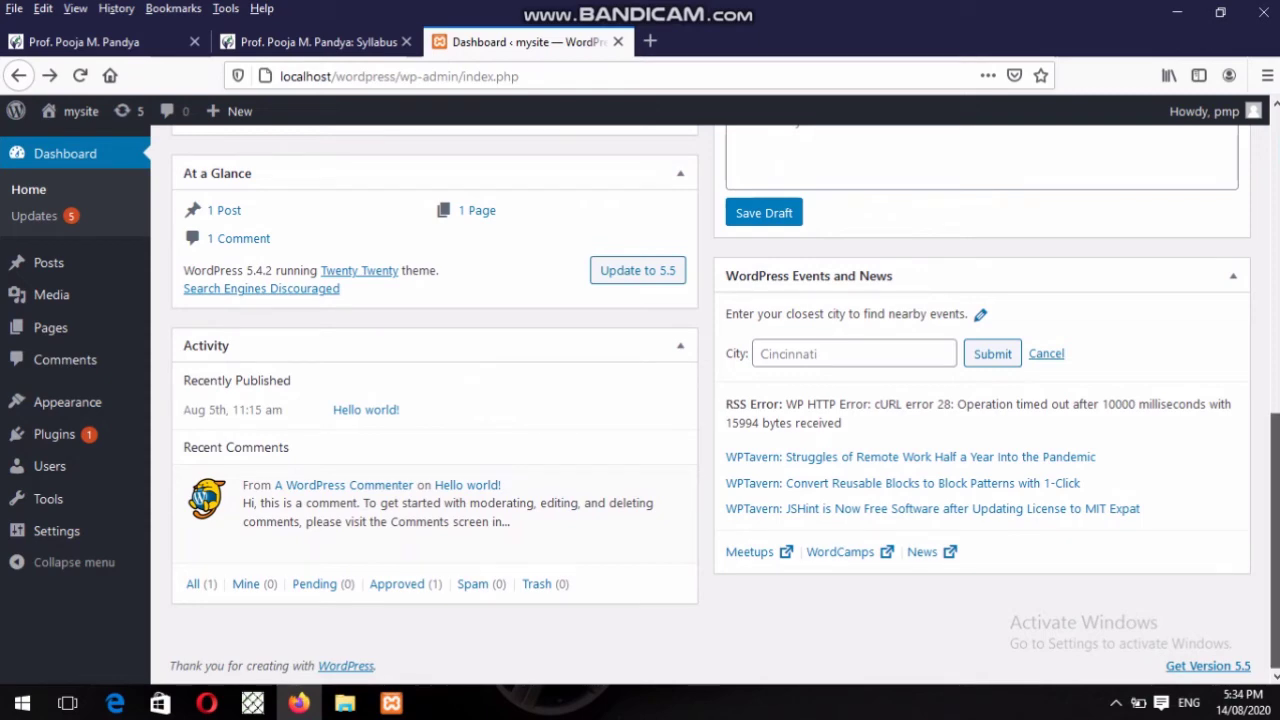
scroll(710, 405, "up", 8)
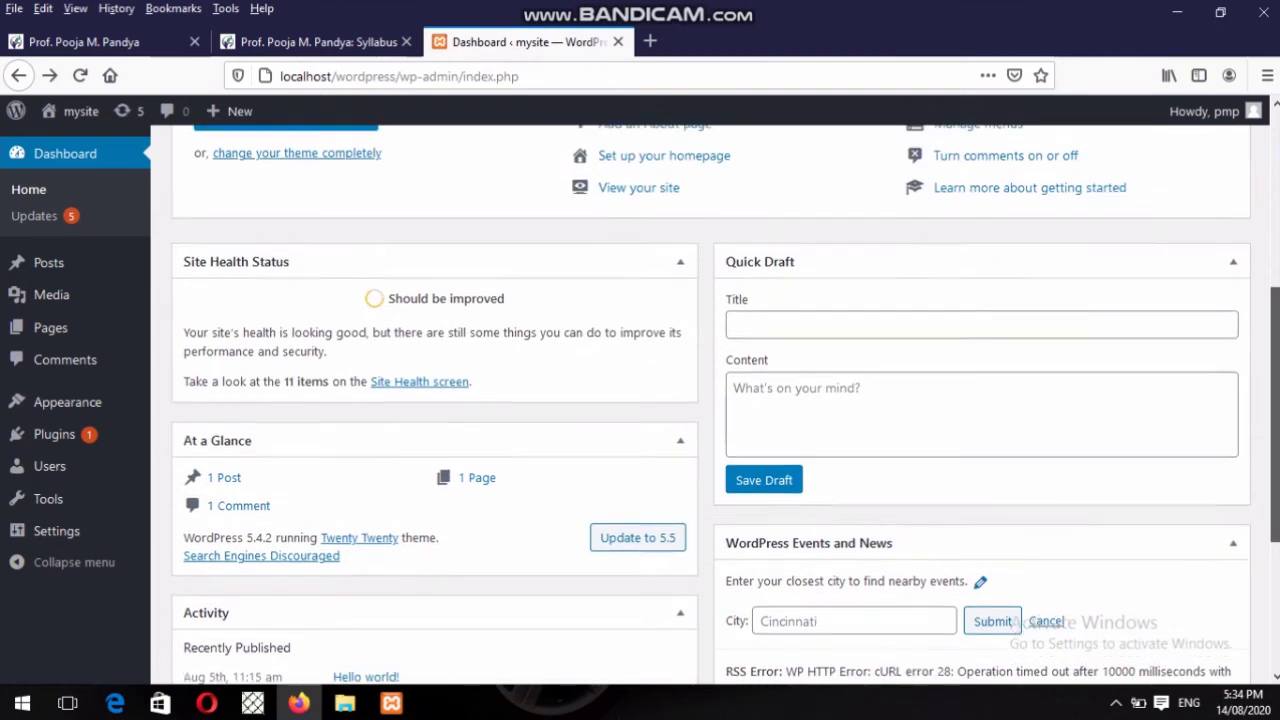
scroll(710, 405, "down", 2)
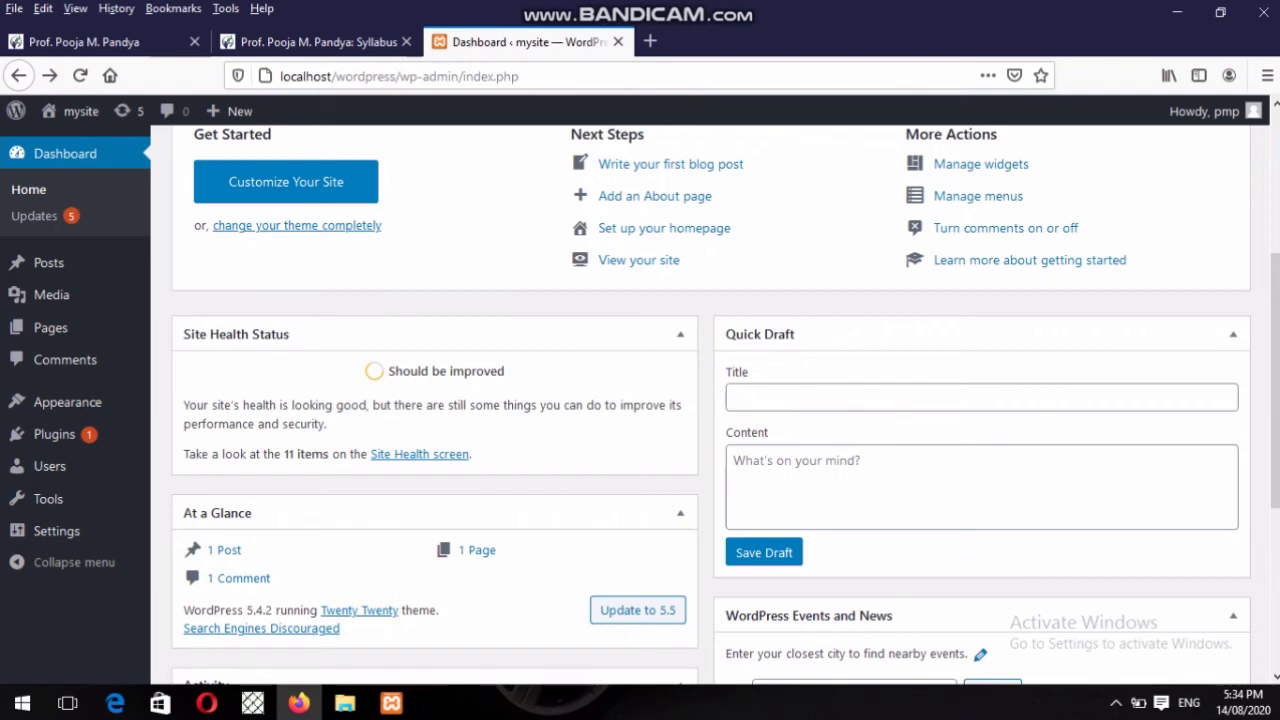
scroll(700, 400, "up", 3)
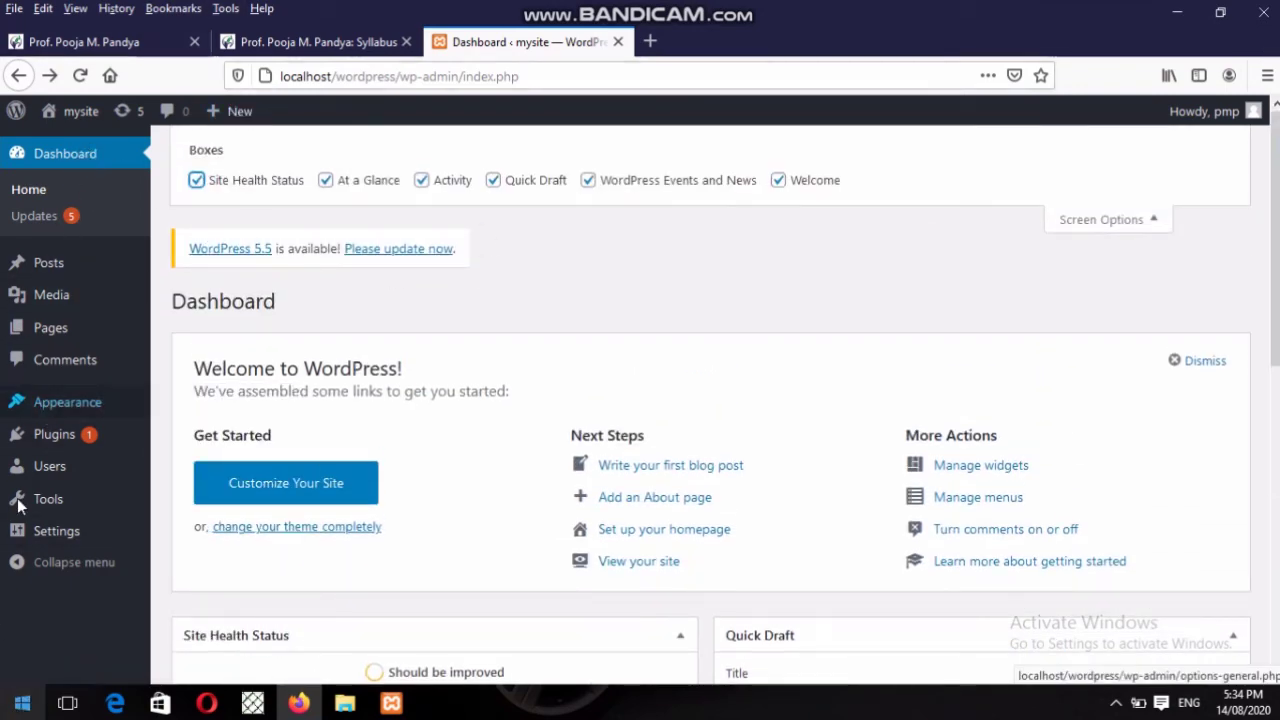
Reload the Dashboard Home, then go to the Updates page.
left_click(42, 194)
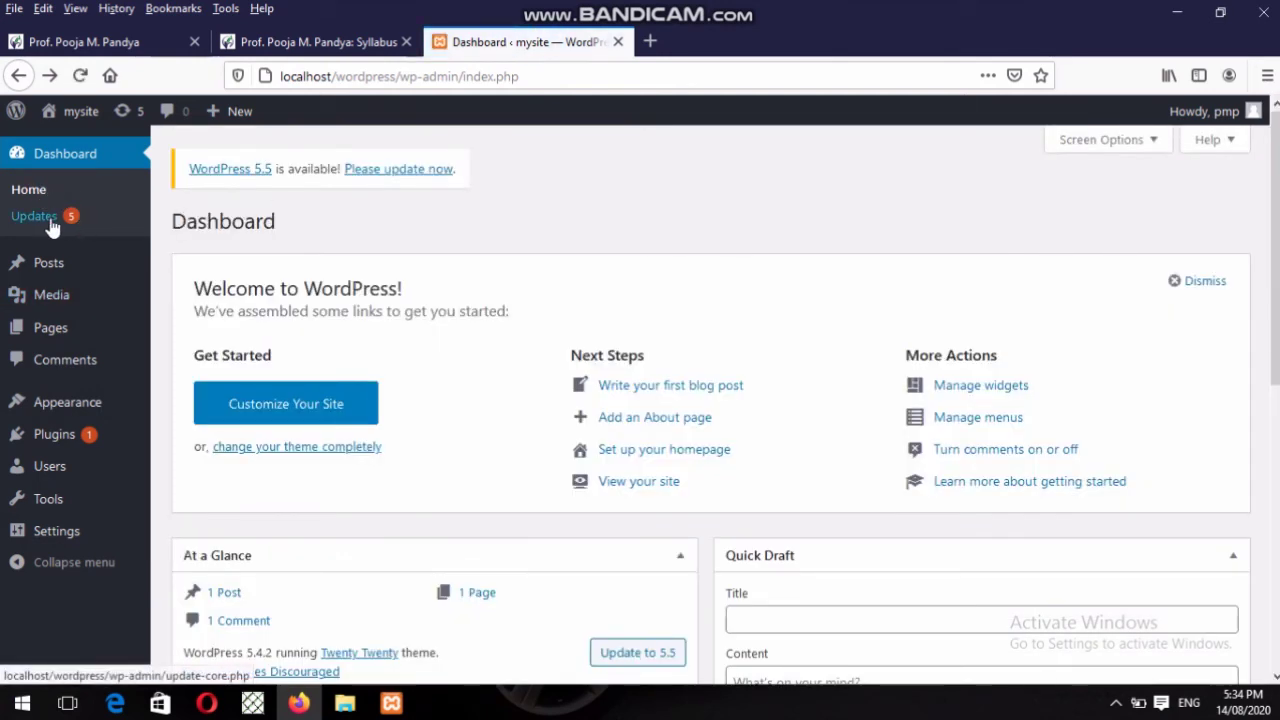
left_click(35, 216)
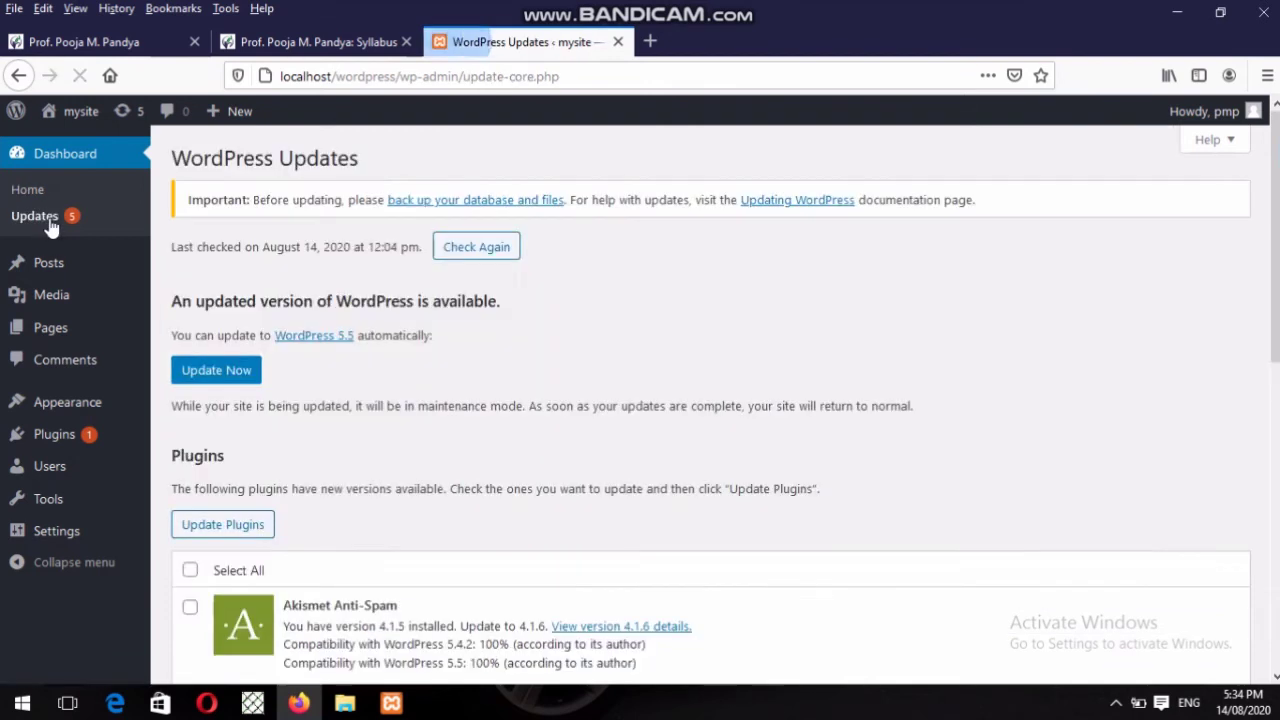
Review the Updates page offering WordPress 5.5 and Akismet Anti-Spam 4.1.6.
mouse_move(37, 266)
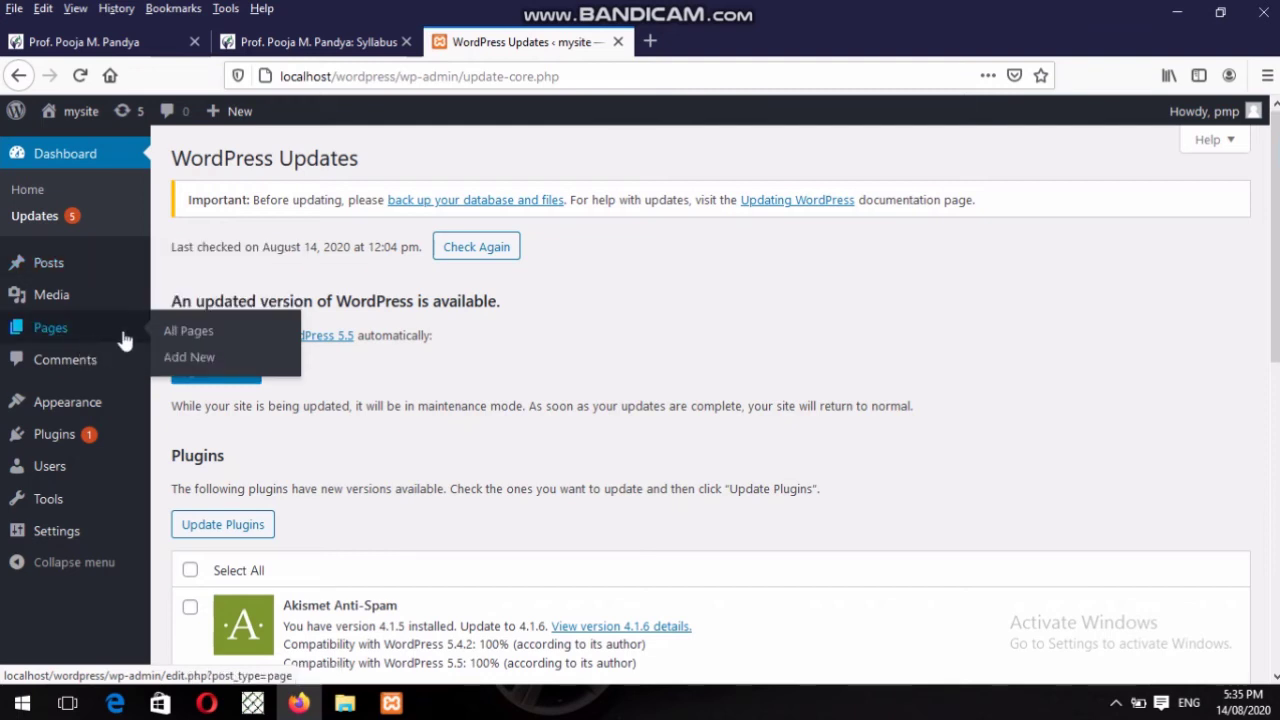
mouse_move(109, 263)
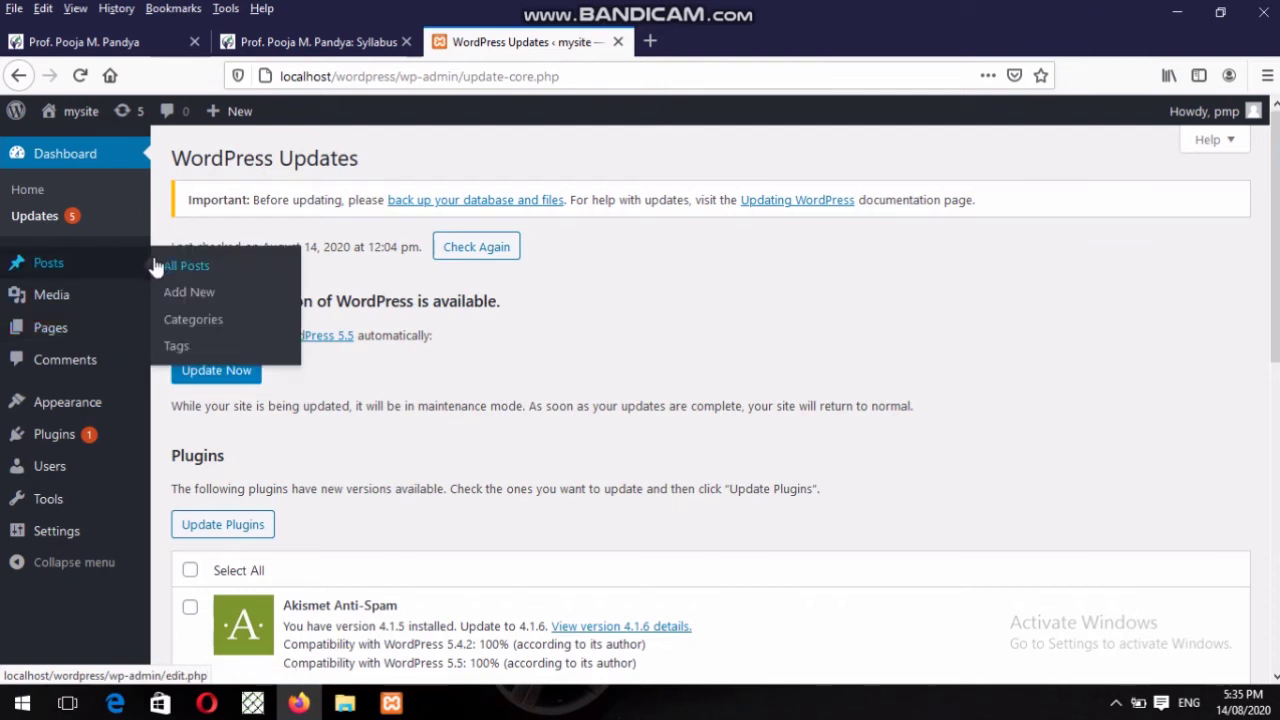
left_click(62, 264)
mouse_move(62, 300)
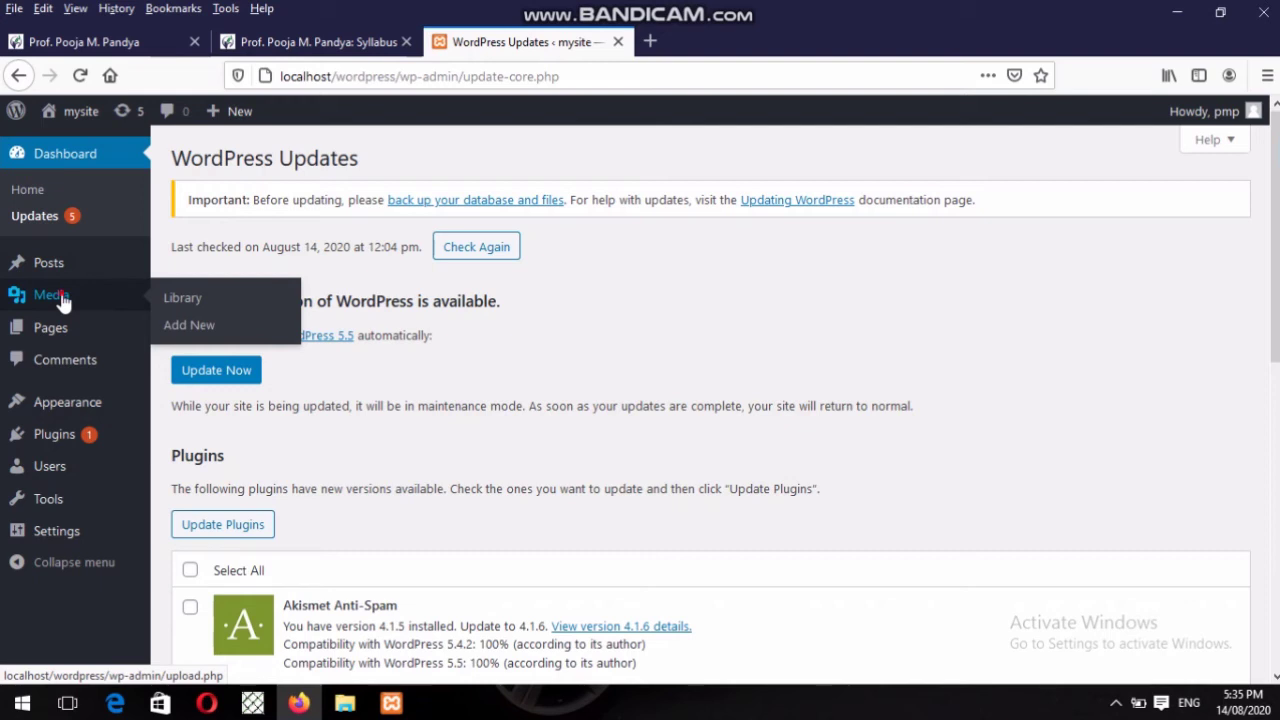
Show the WordPress Media Library from the admin sidebar, which holds no media items yet.
left_click(62, 300)
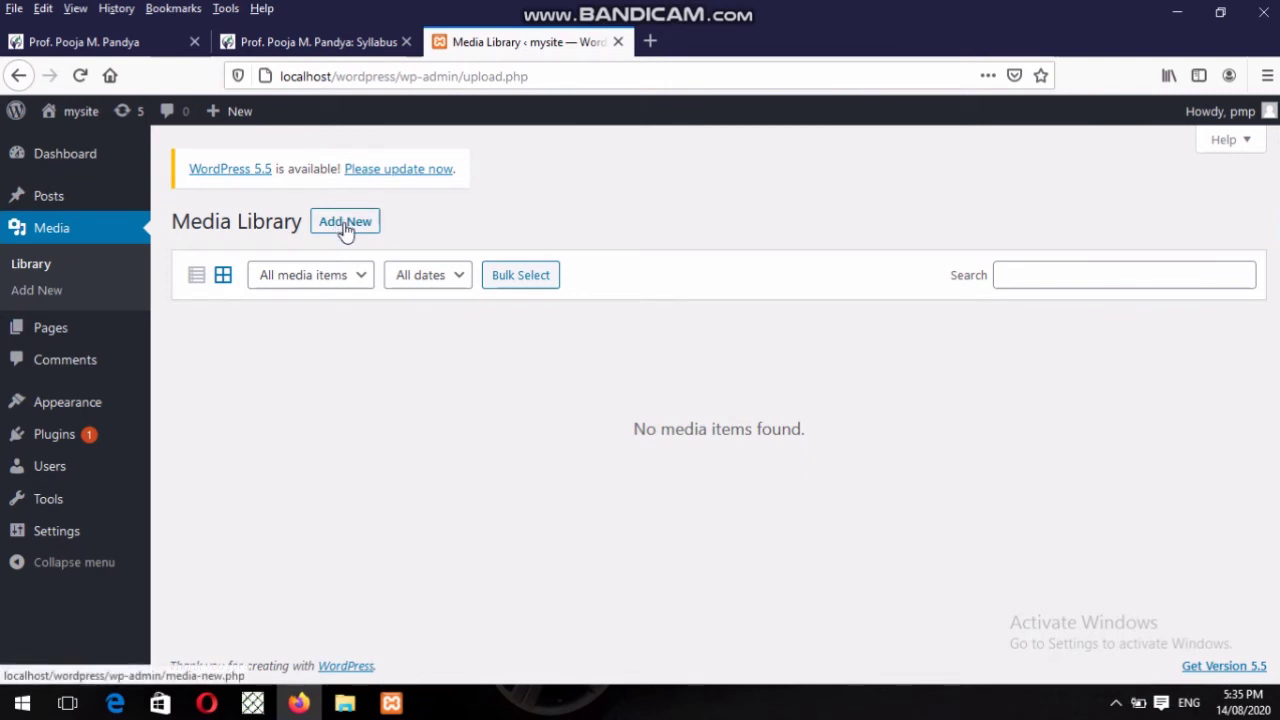
View the Pages list with the draft Privacy Policy and Sample Page, then move to Comments.
left_click(42, 333)
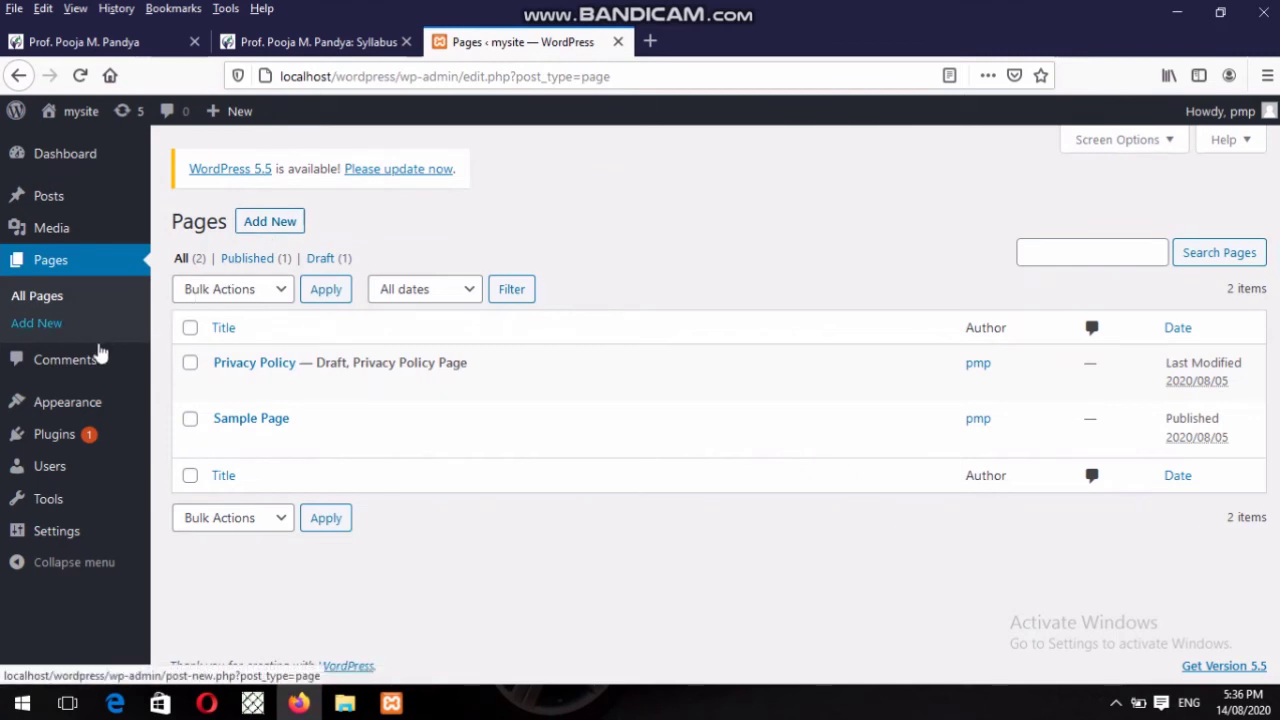
left_click(91, 367)
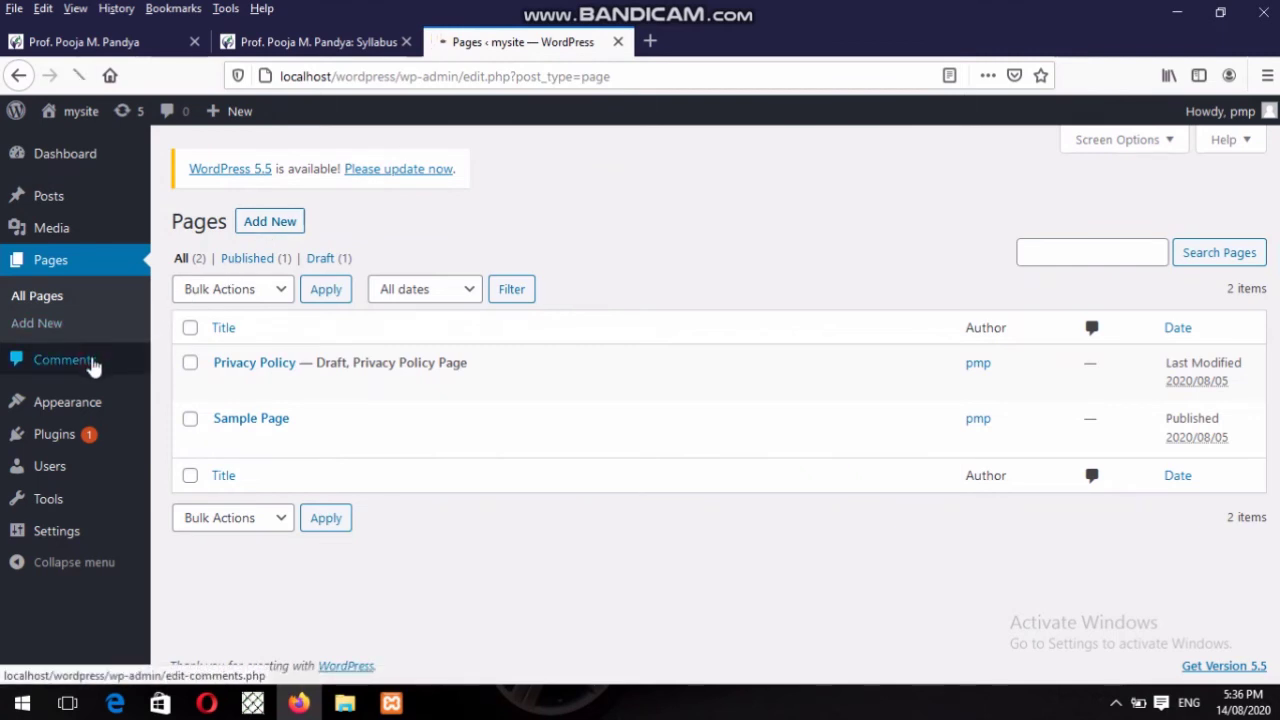
Set the comments Bulk Actions to Mark as Spam without applying it, then view Themes.
mouse_move(136, 346)
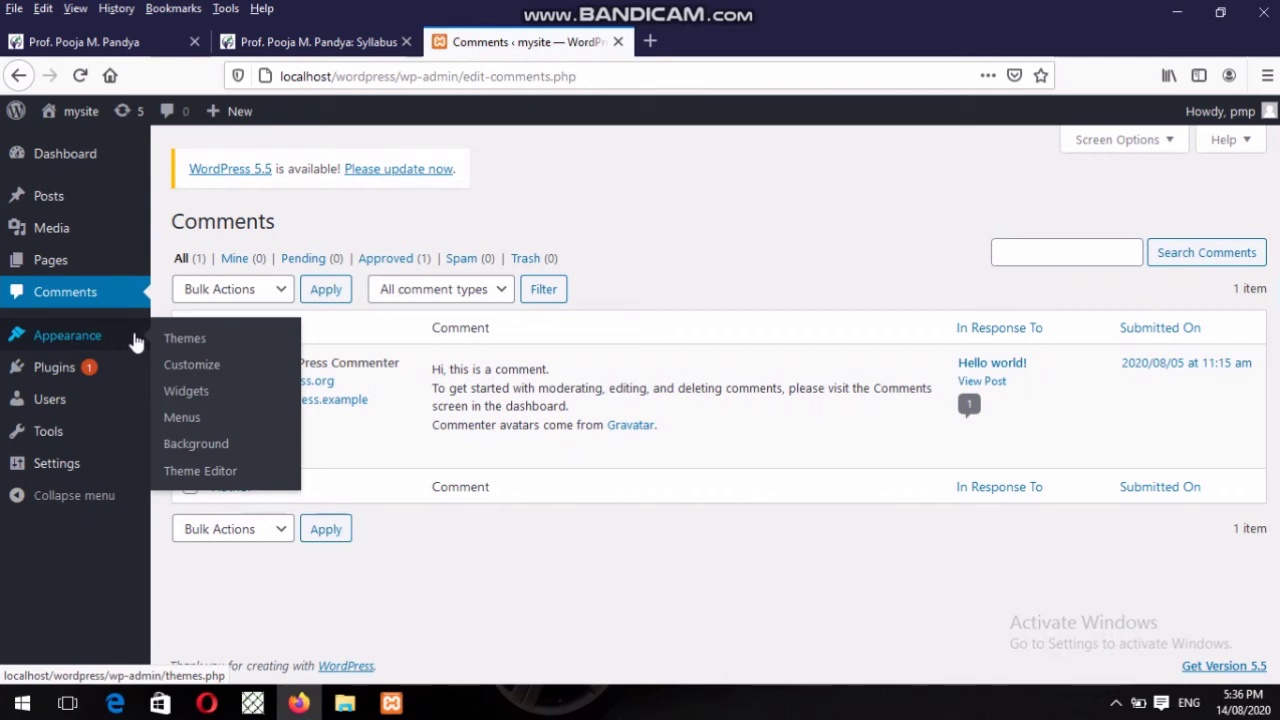
mouse_move(370, 390)
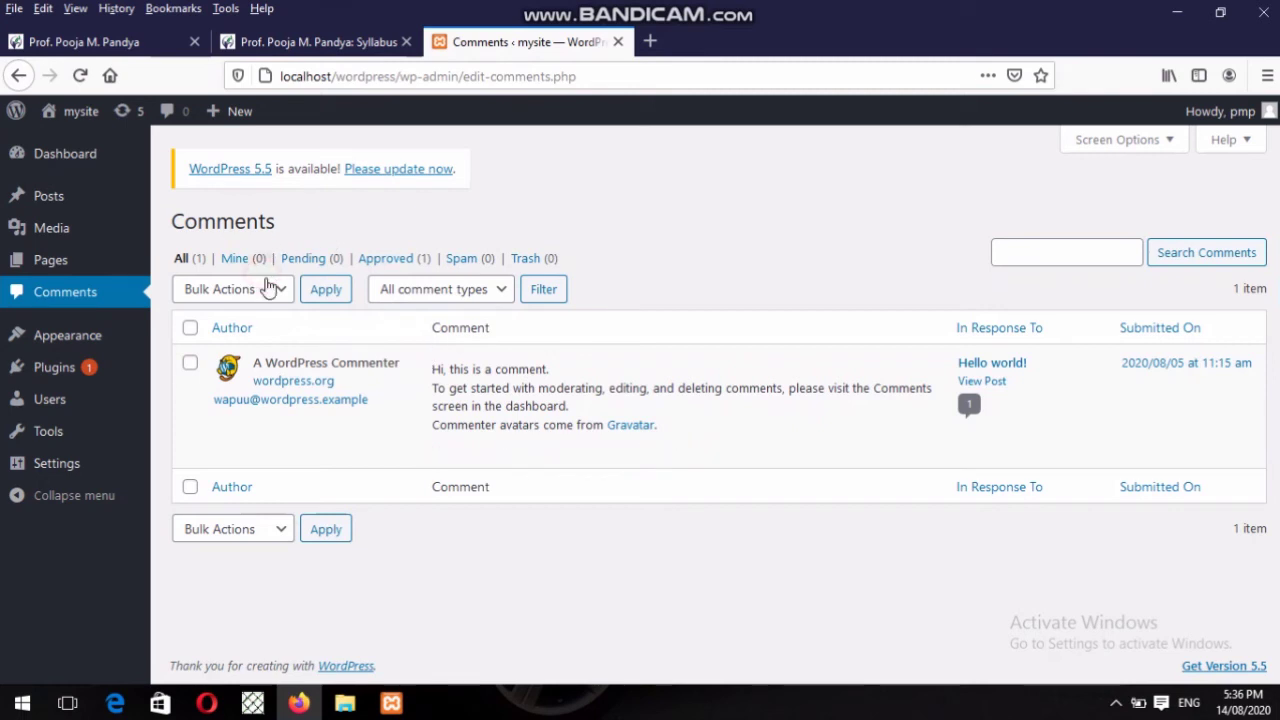
left_click(272, 287)
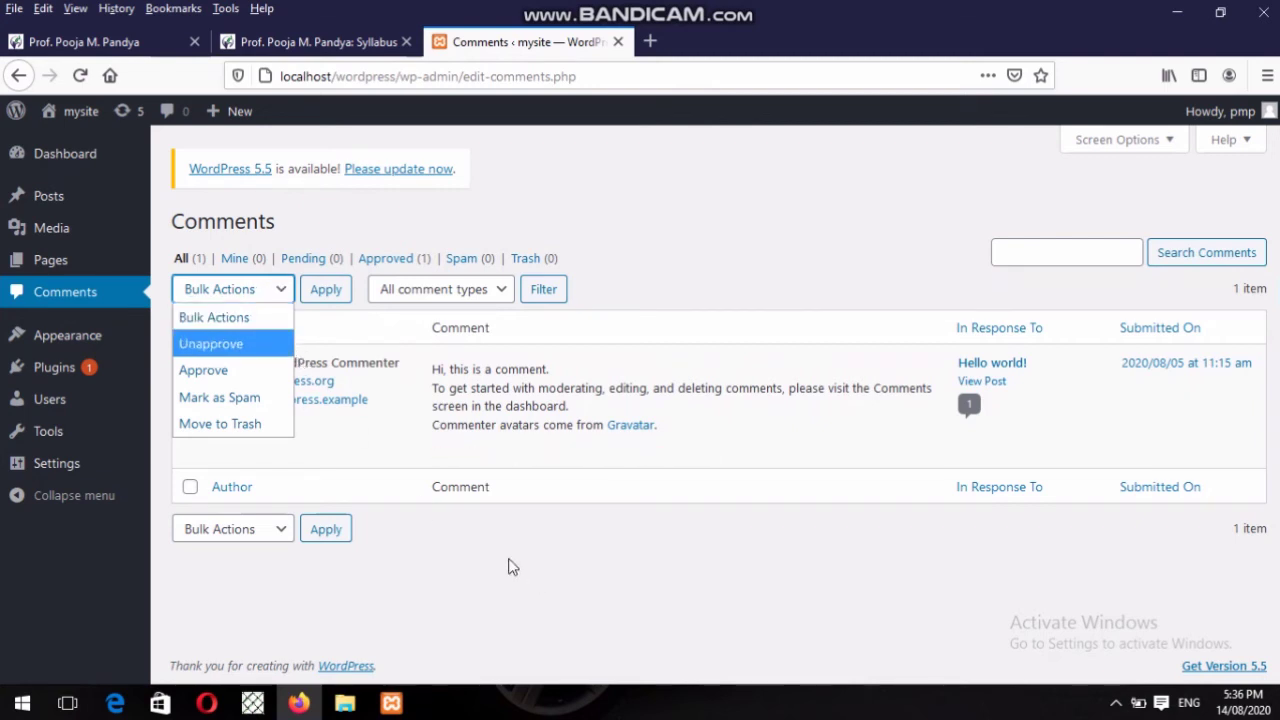
left_click(219, 397)
mouse_move(73, 350)
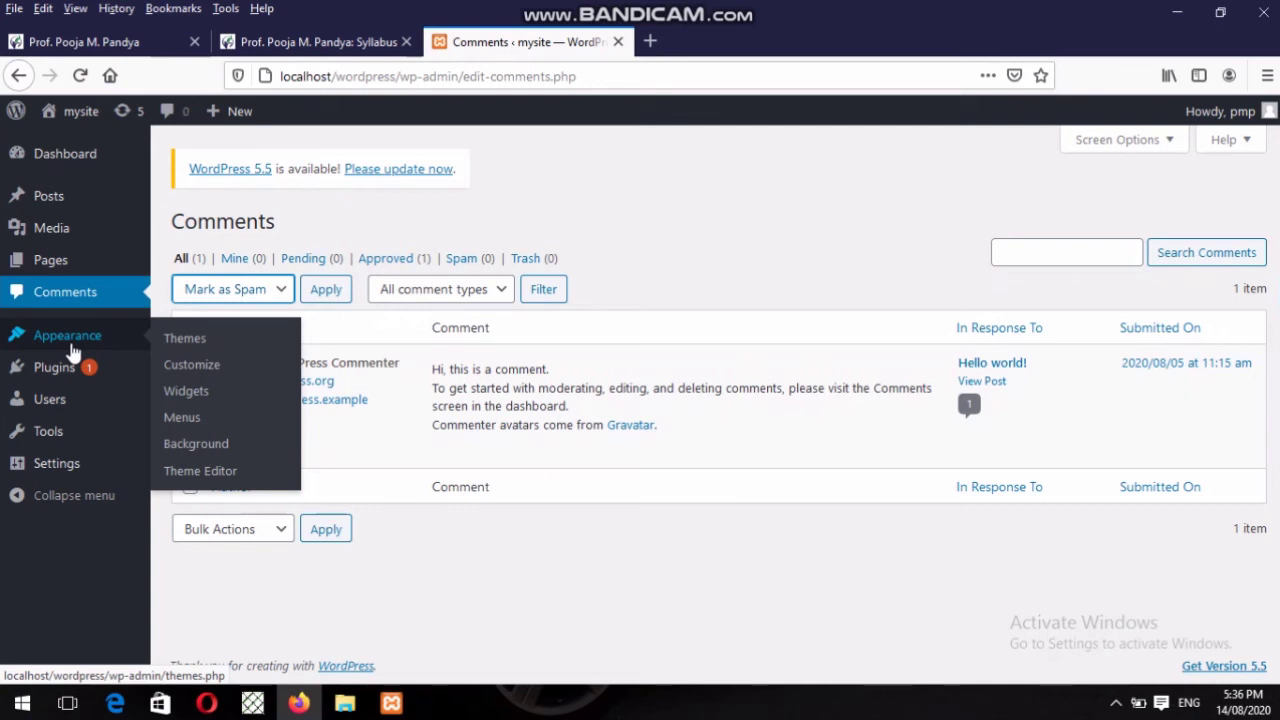
left_click(185, 337)
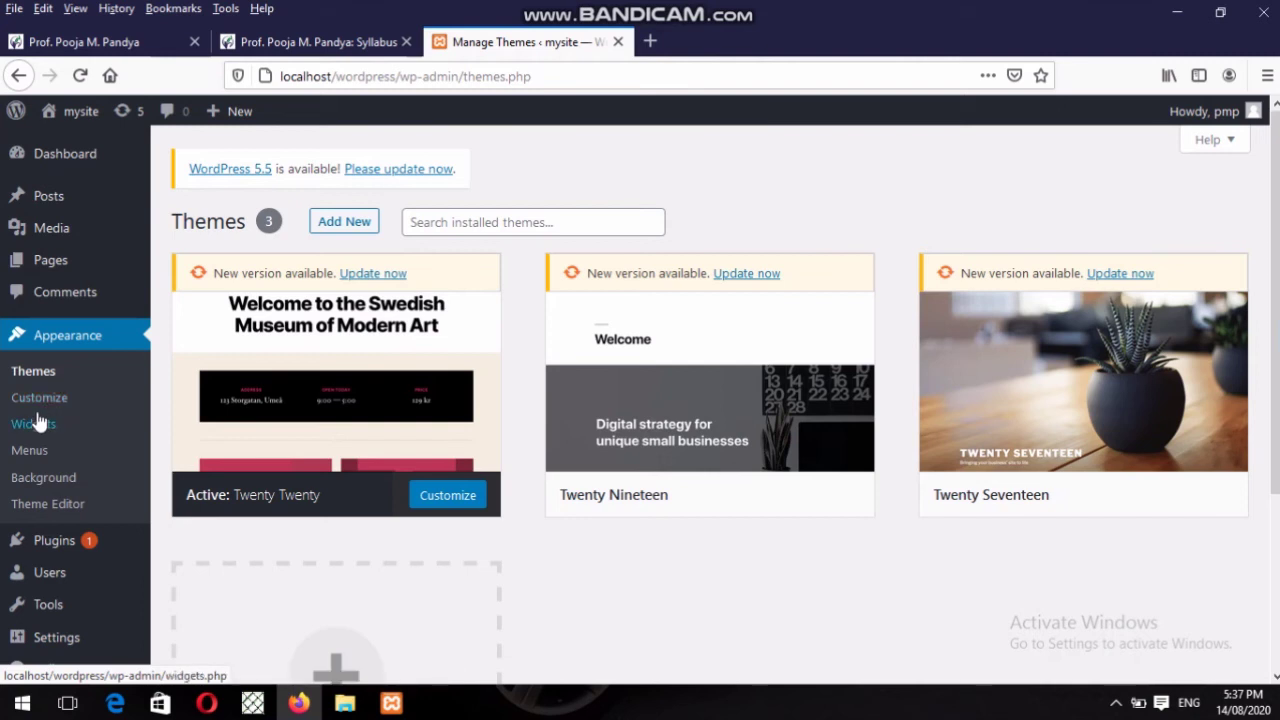
left_click(266, 42)
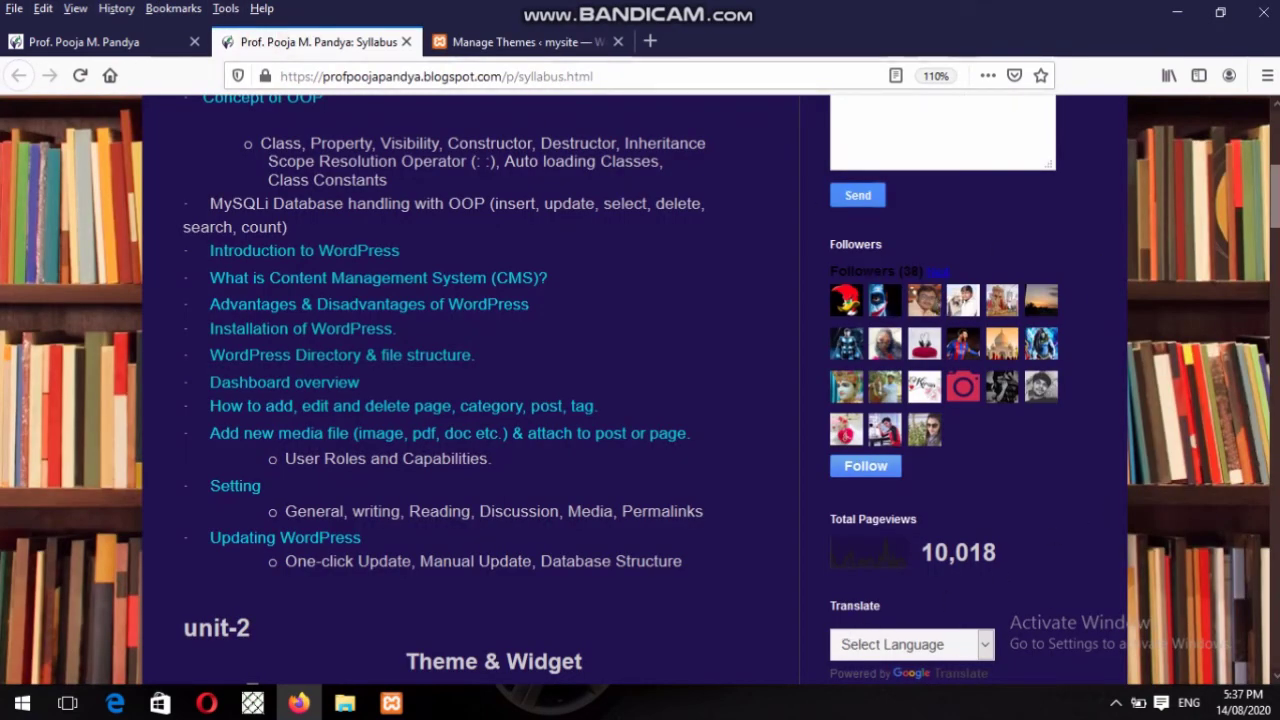
scroll(1270, 150, "up", 5)
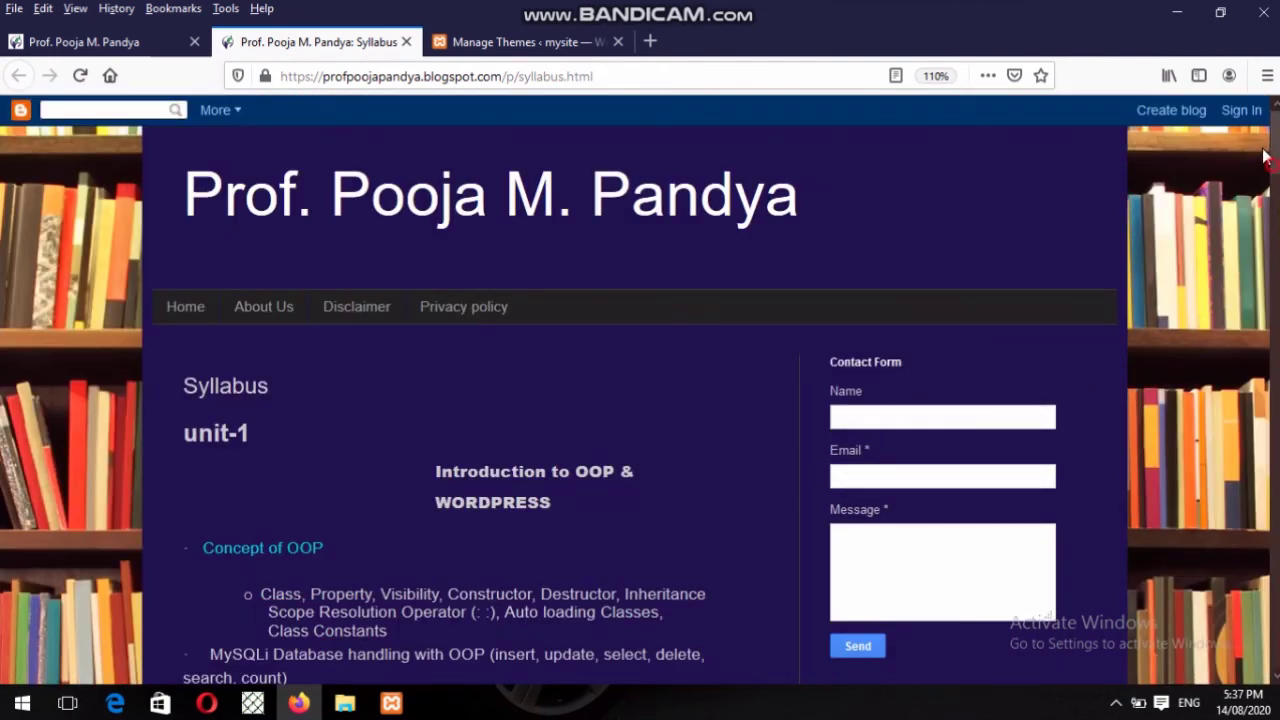
left_click_drag(1275, 143, 1275, 310)
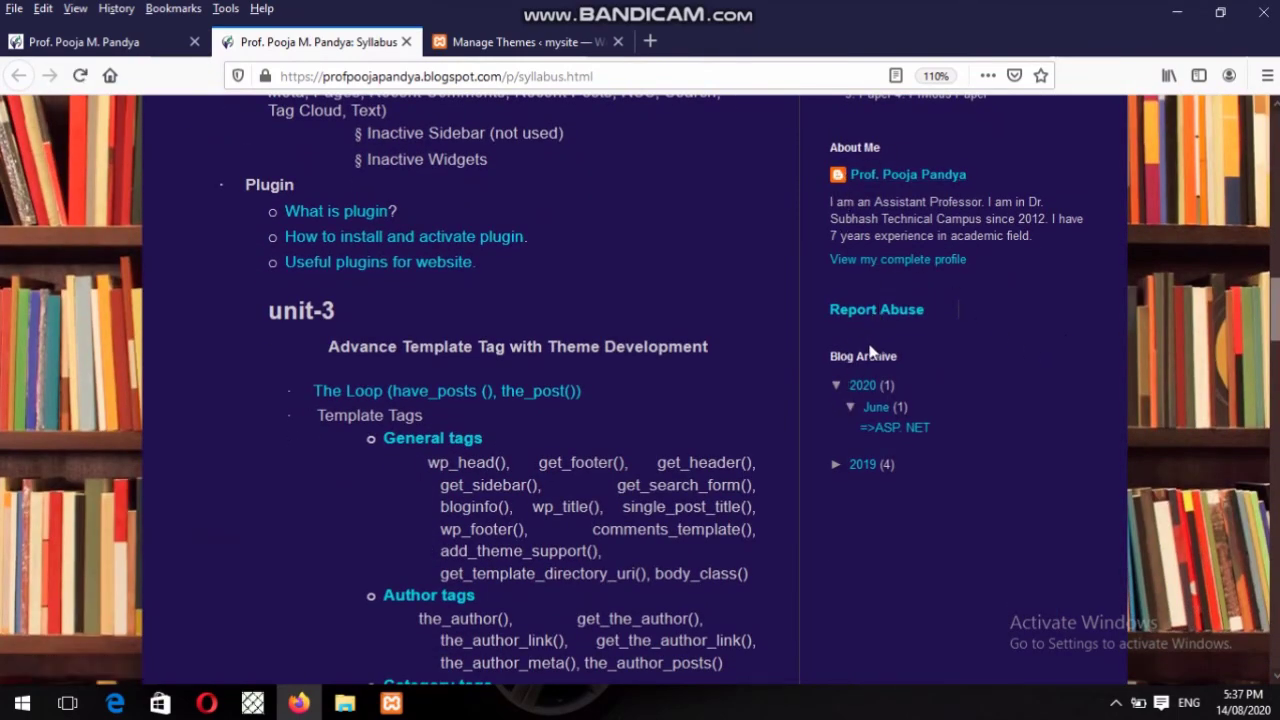
left_click(516, 42)
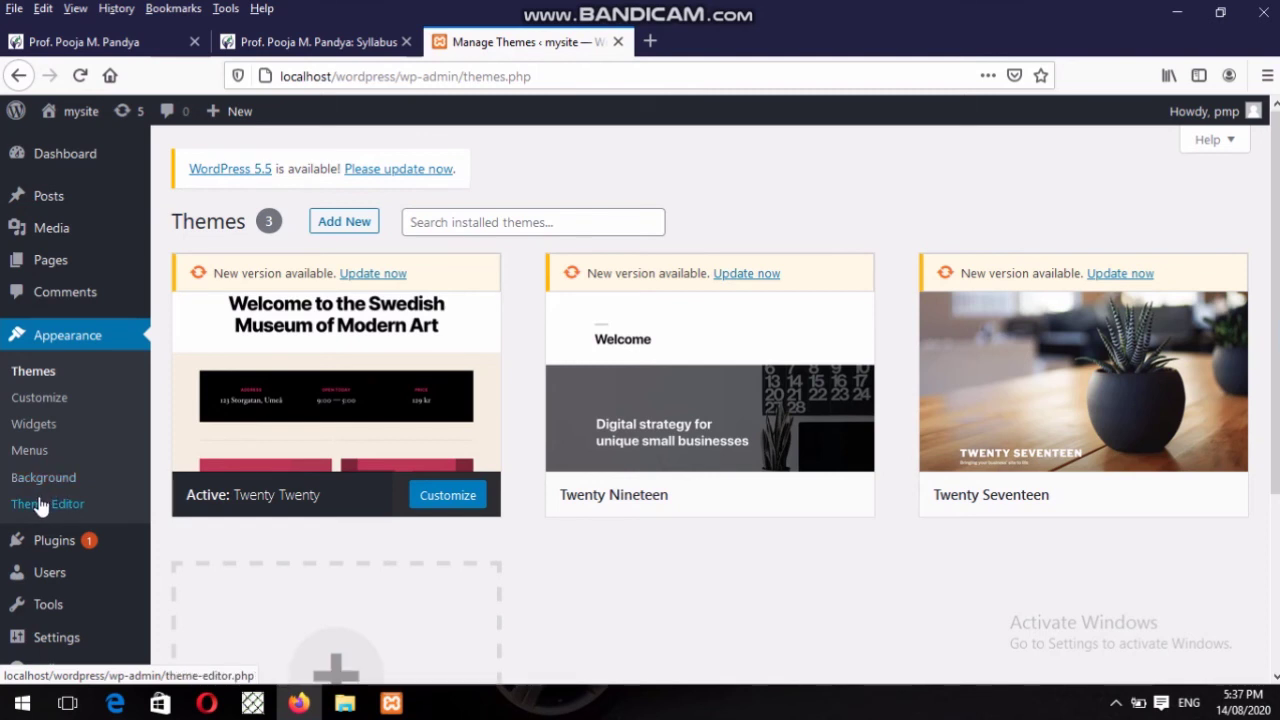
Open Twenty Twenty's style-rtl.css in the Theme Editor after accepting the editing warning.
left_click(41, 507)
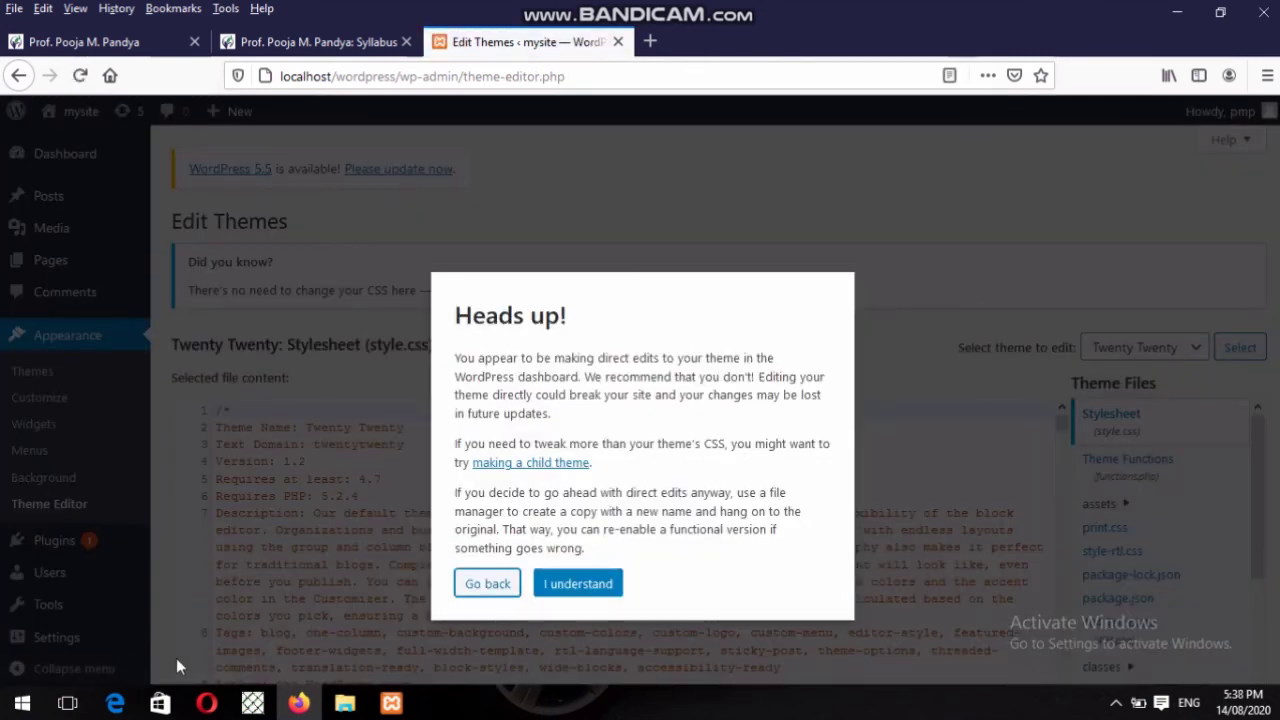
left_click(612, 589)
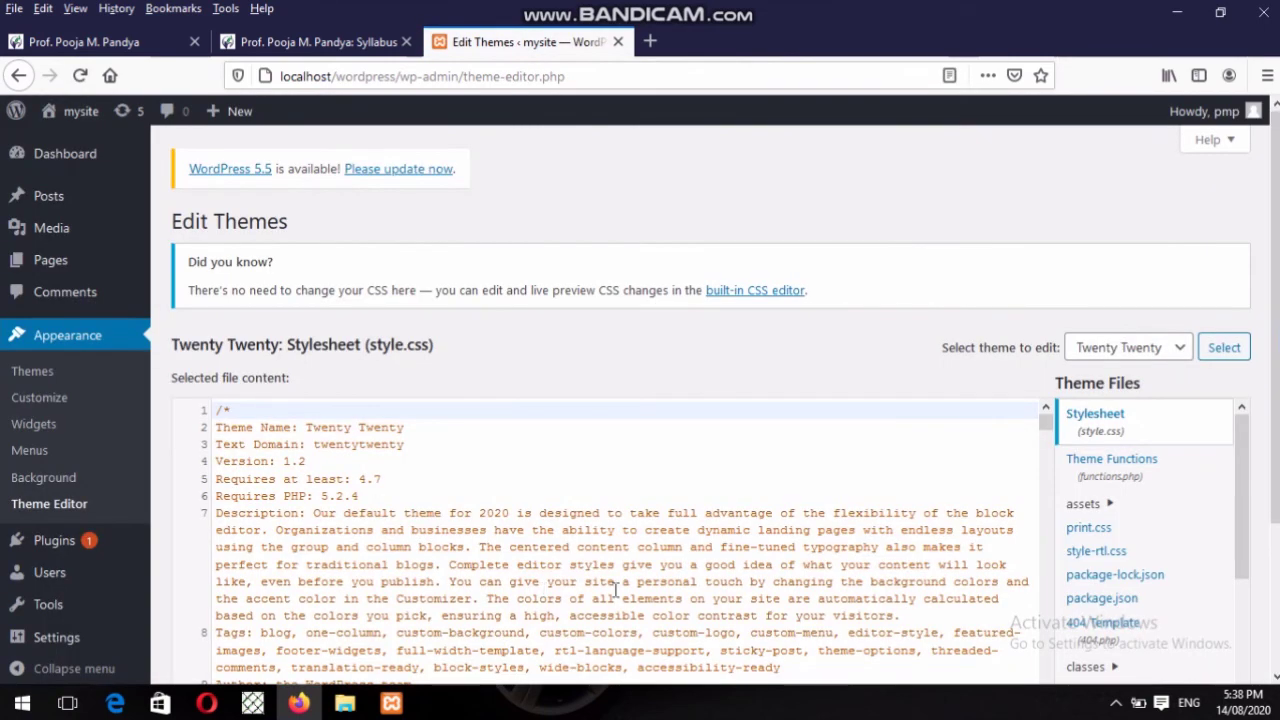
scroll(1127, 526, "down", 1)
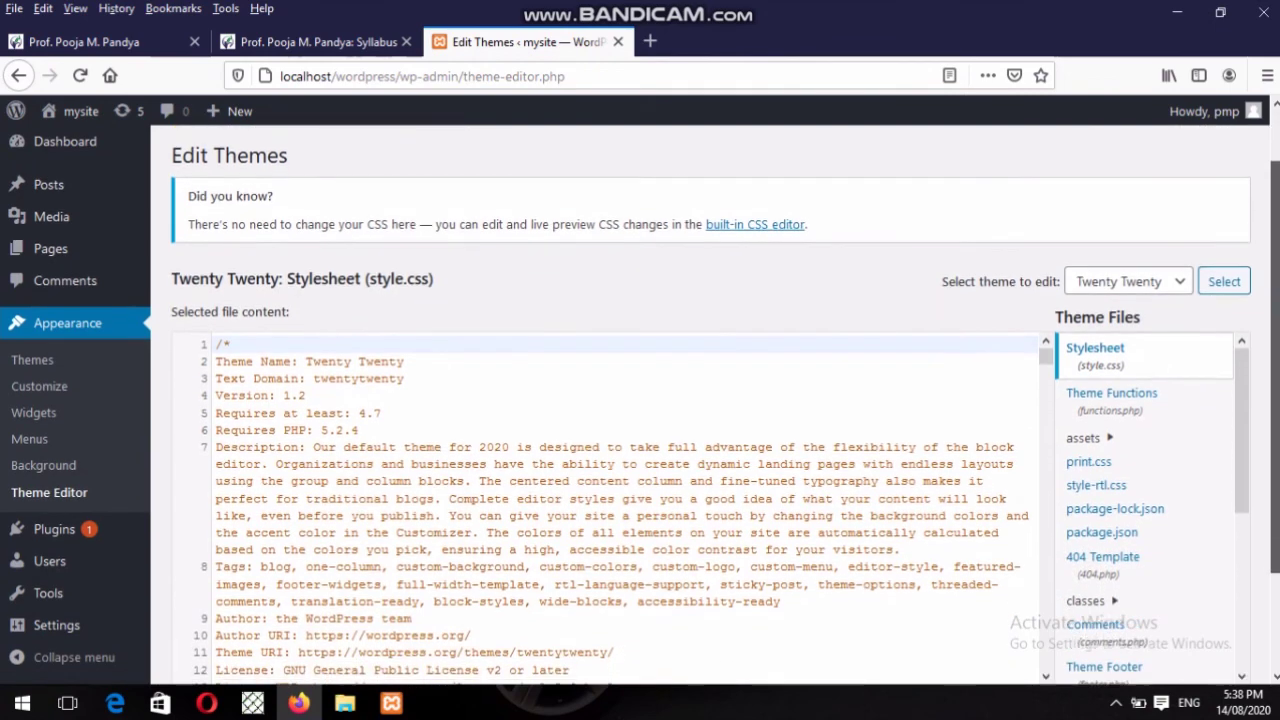
left_click(1086, 449)
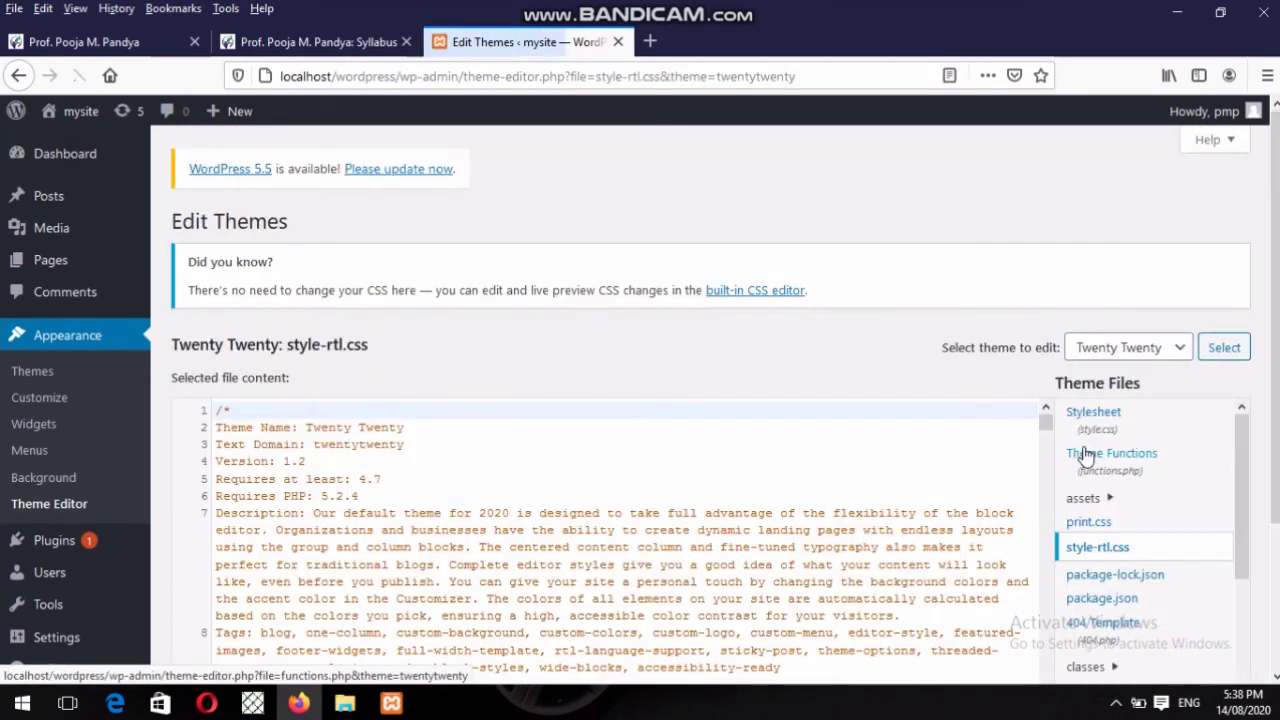
left_click_drag(1045, 422, 1050, 474)
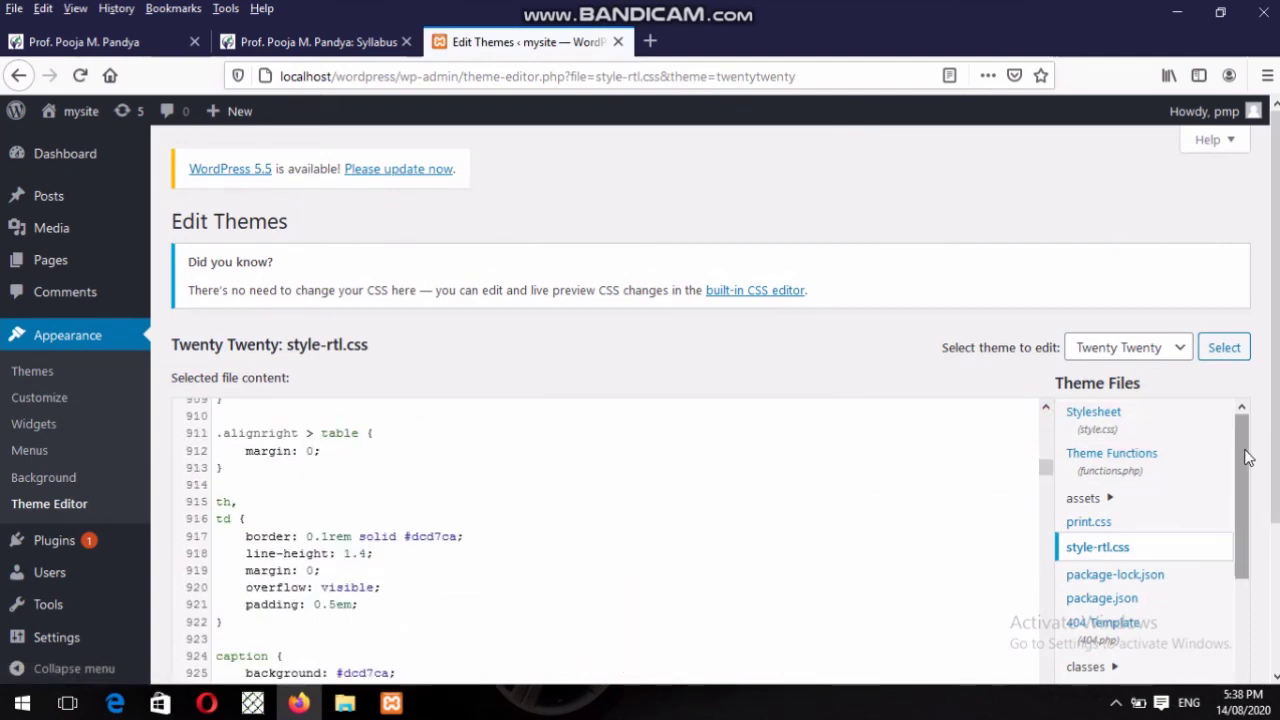
left_click_drag(1247, 457, 1247, 568)
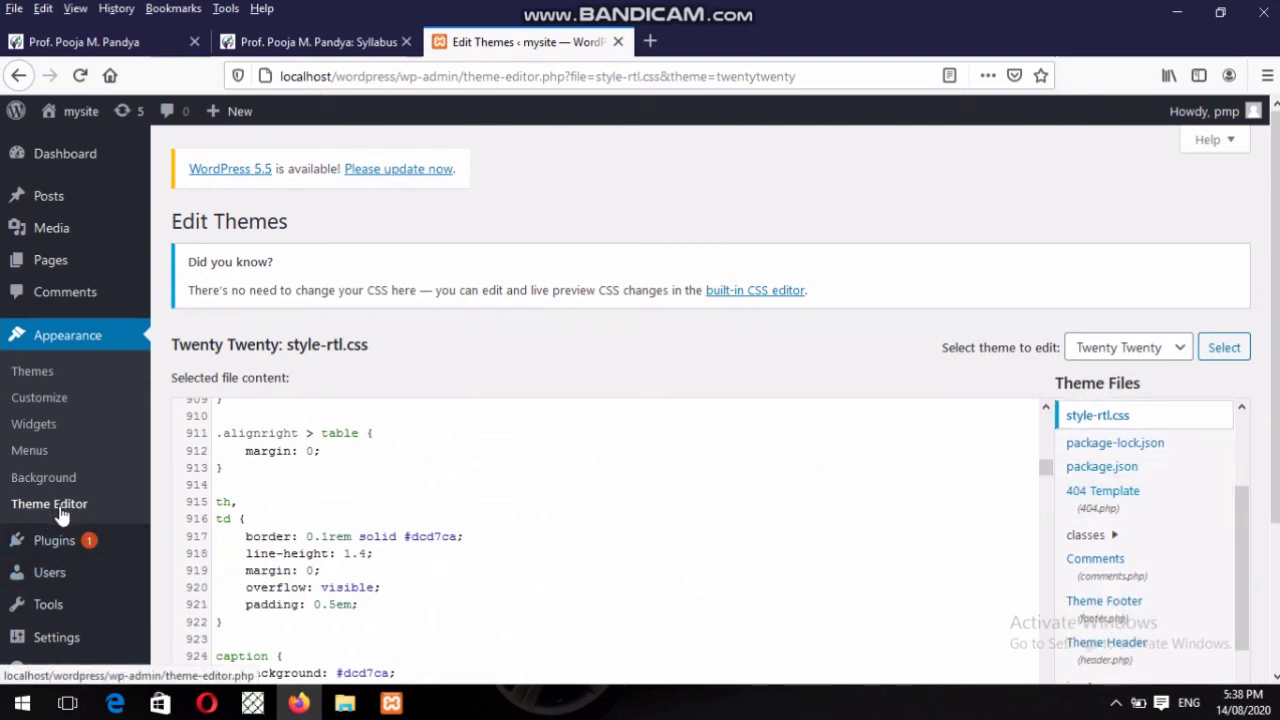
List the installed plugins: inactive Akismet Anti-Spam 4.1.5 and Hello Dolly 1.7.2.
left_click(55, 541)
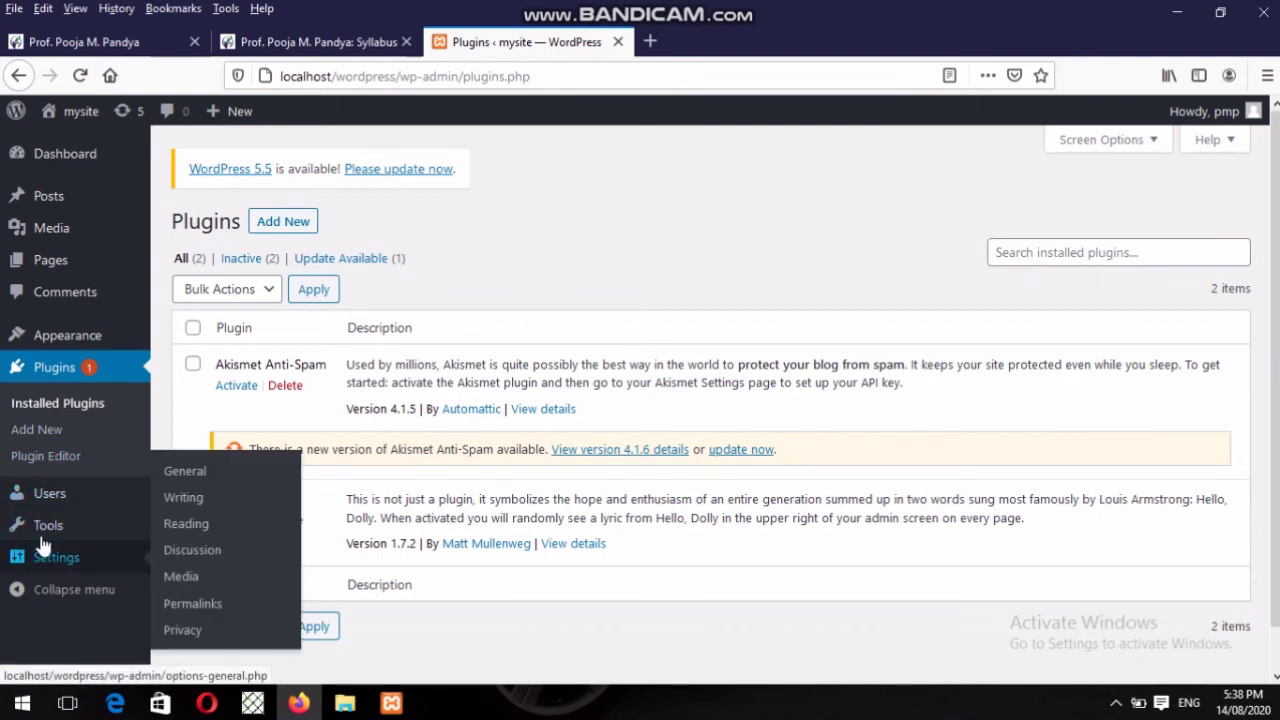
mouse_move(43, 512)
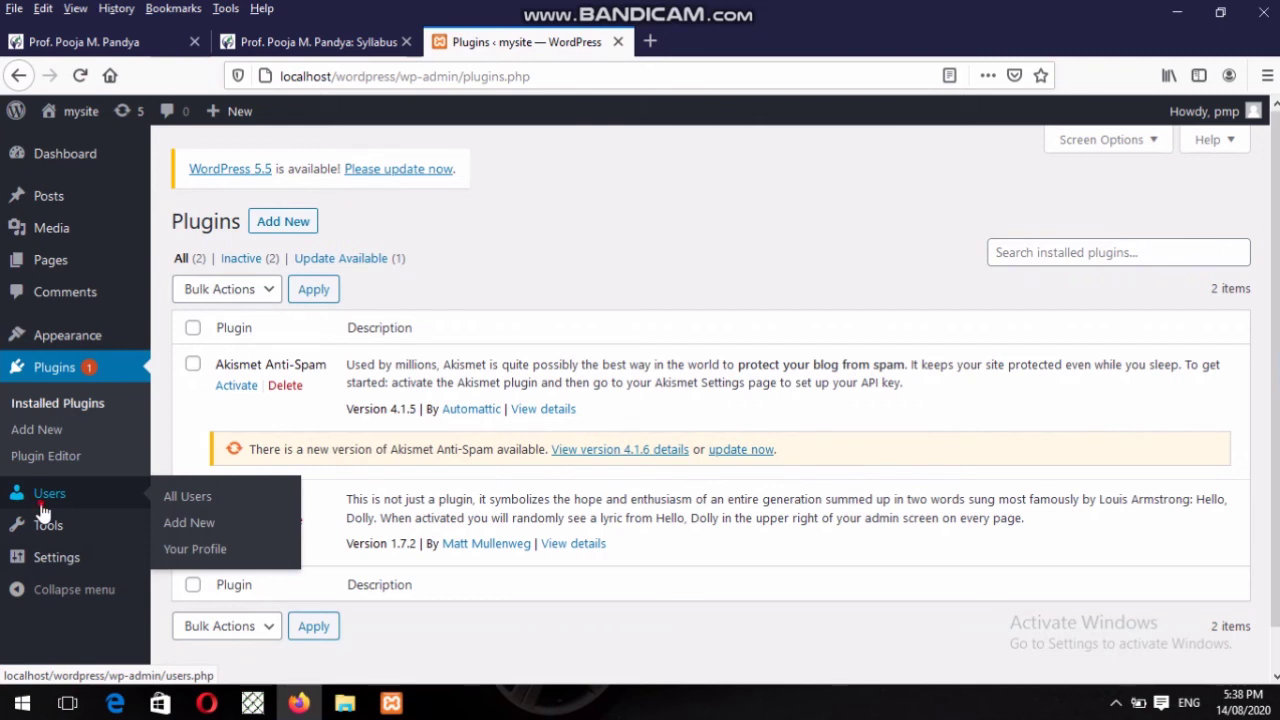
View the Users list with its single Administrator, then return to the syllabus tab's Plugin topics.
left_click(43, 511)
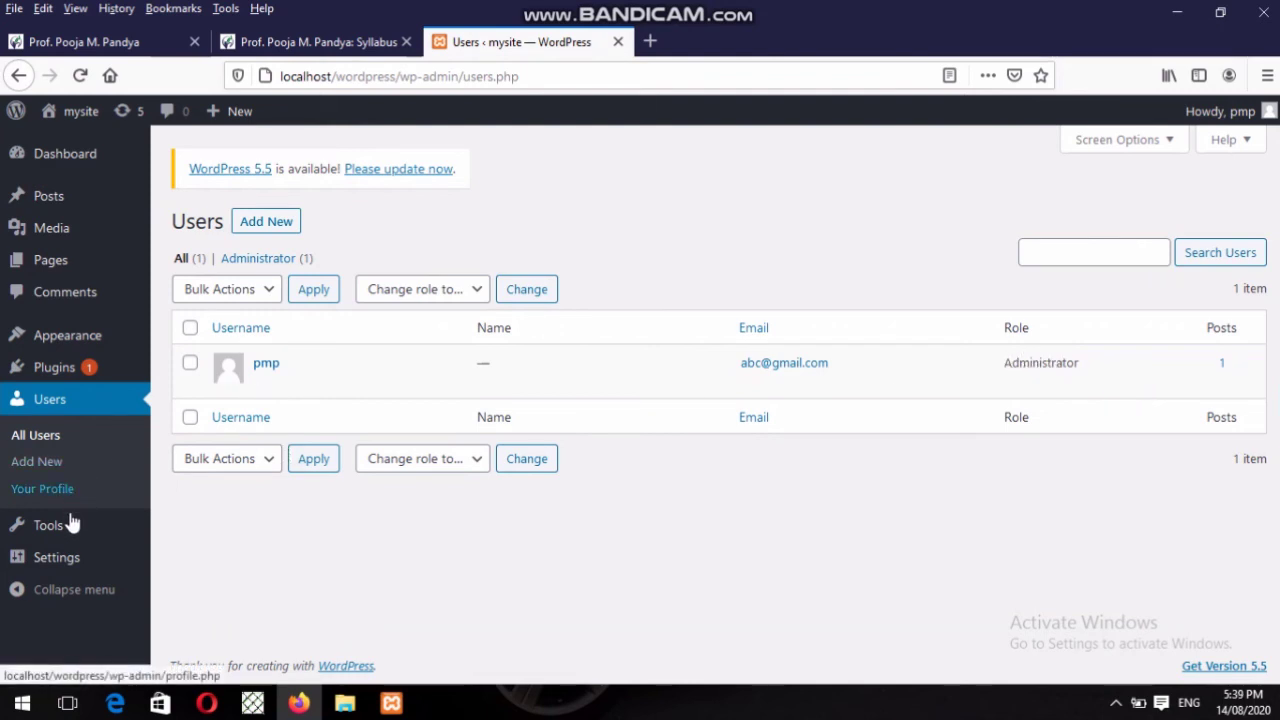
mouse_move(70, 524)
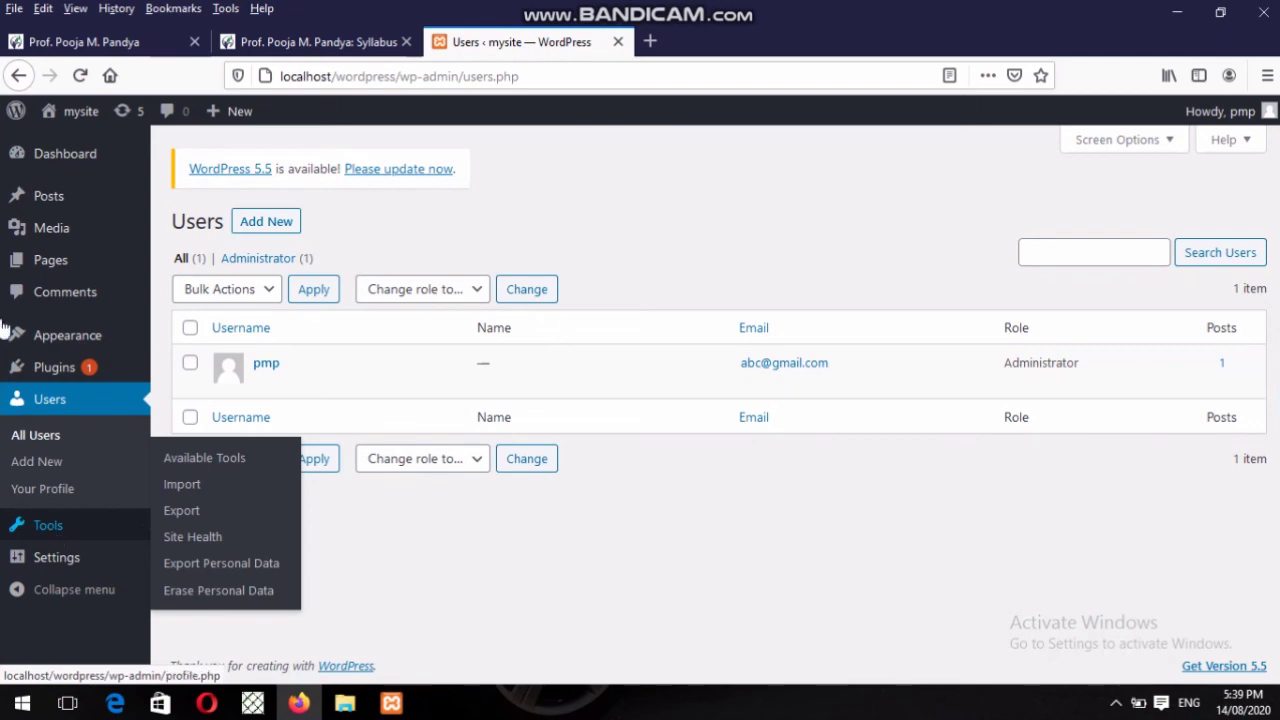
left_click(283, 37)
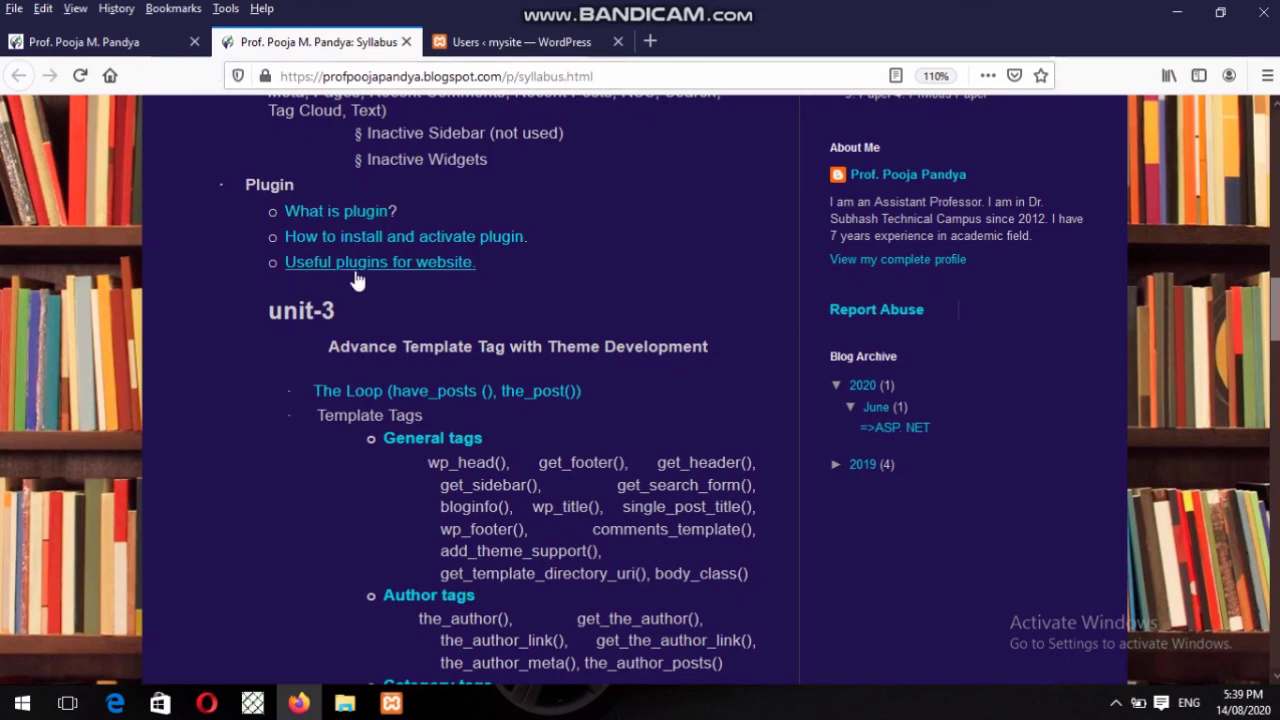
Return to the WordPress Users tab listing the single Administrator account with 1 post.
left_click(545, 55)
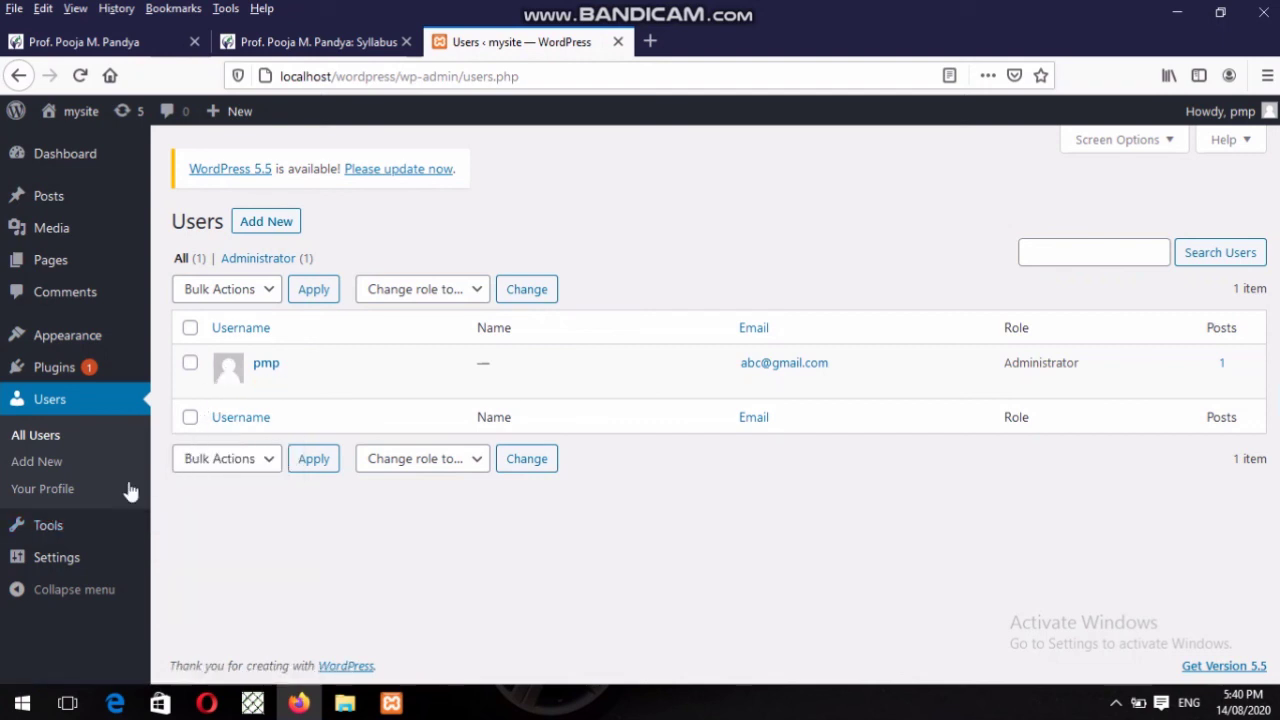
Pass through Tools and General Settings to Permalink Settings, where Day and name is selected.
mouse_move(117, 521)
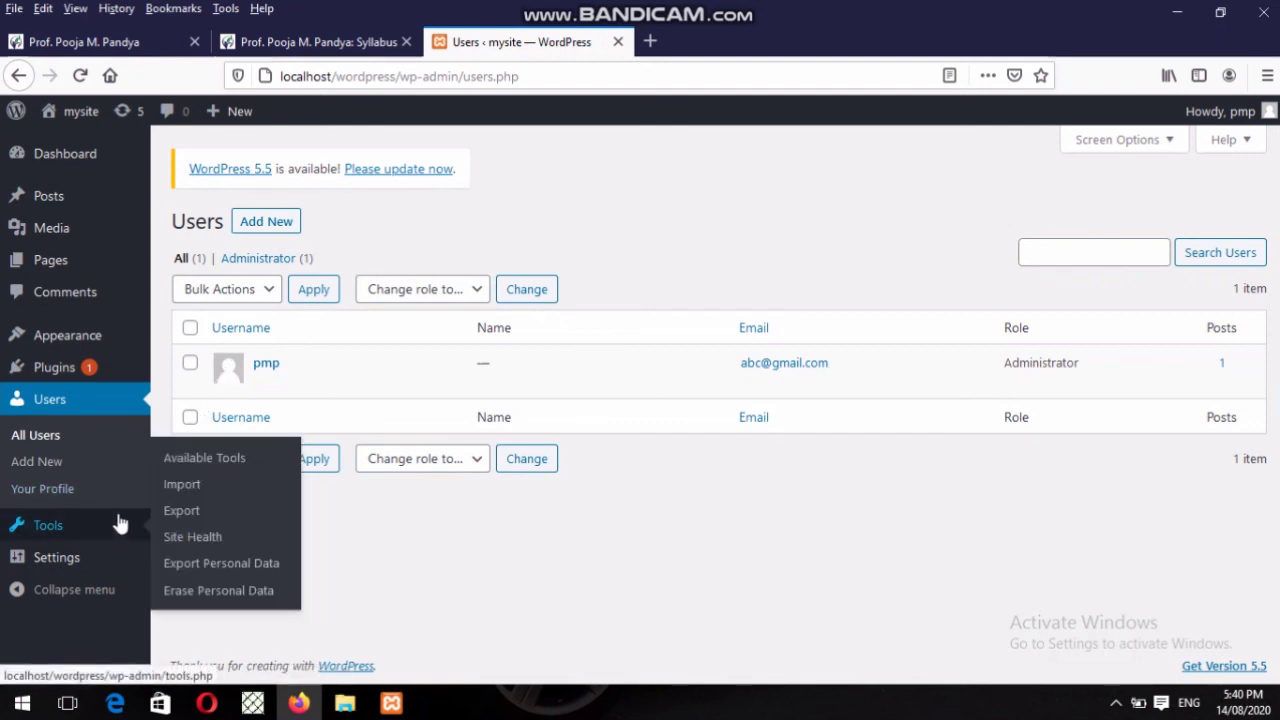
left_click(200, 455)
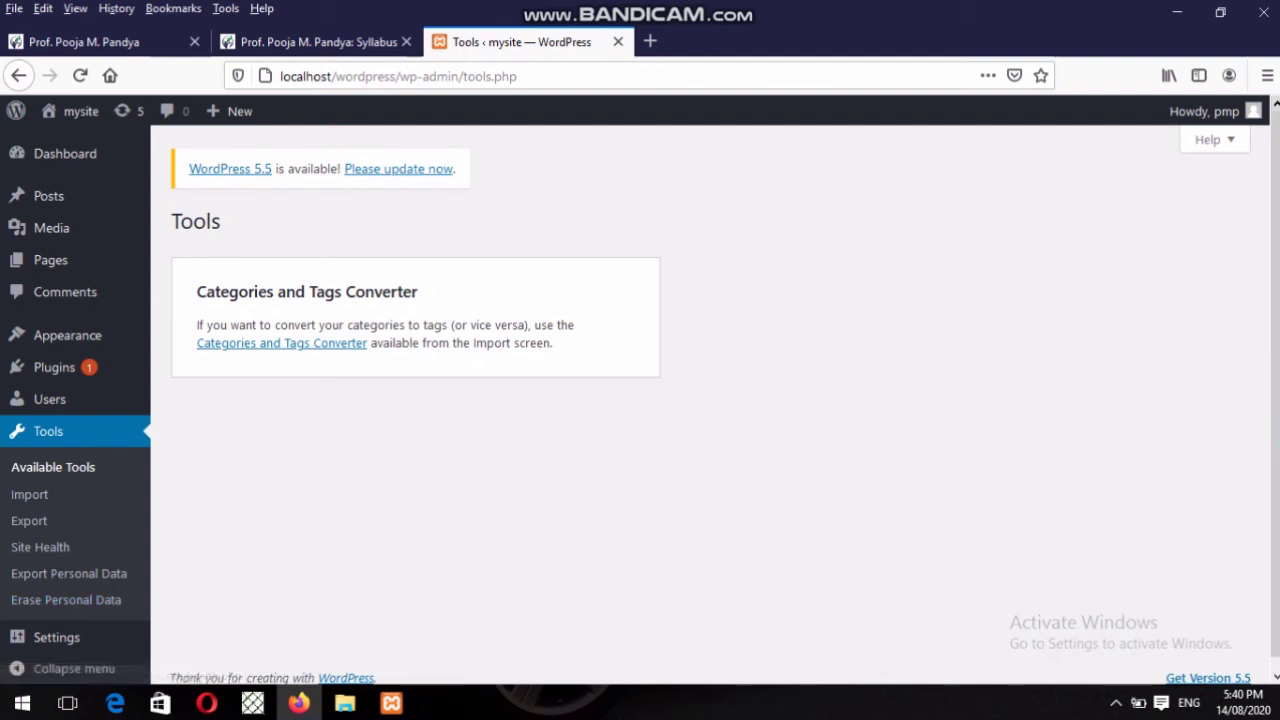
scroll(437, 514, "down", 1)
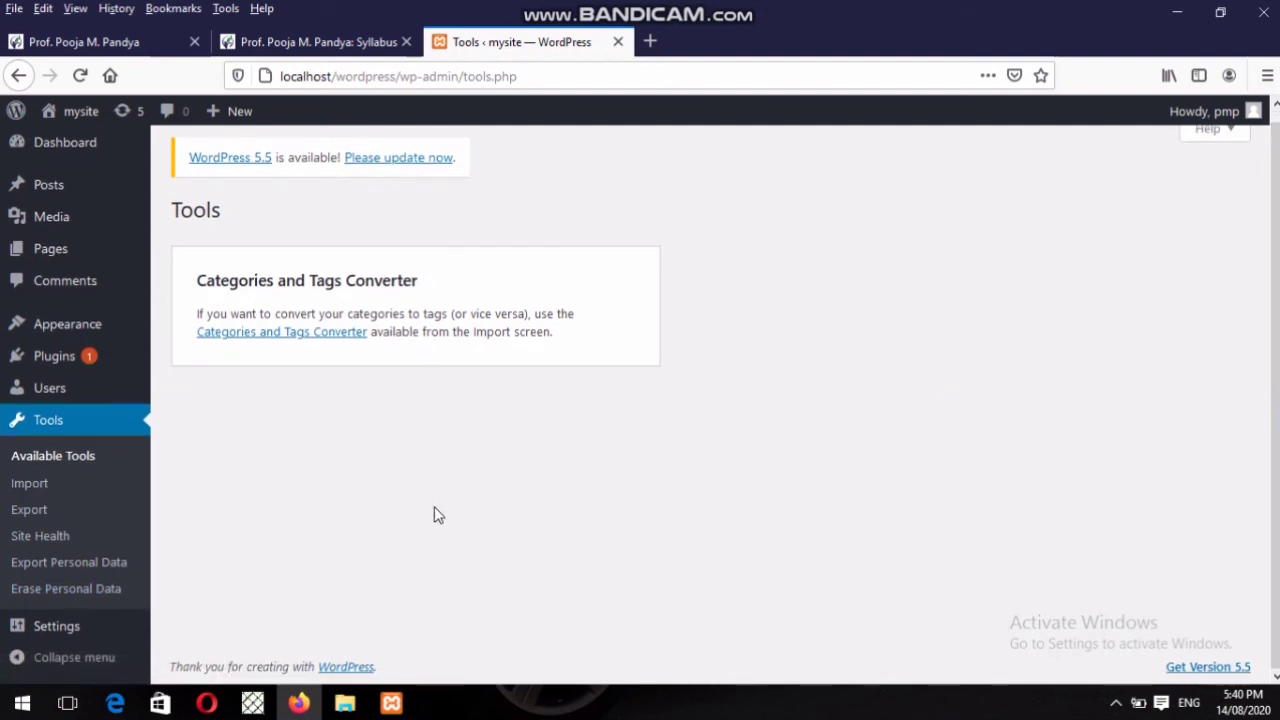
left_click(85, 630)
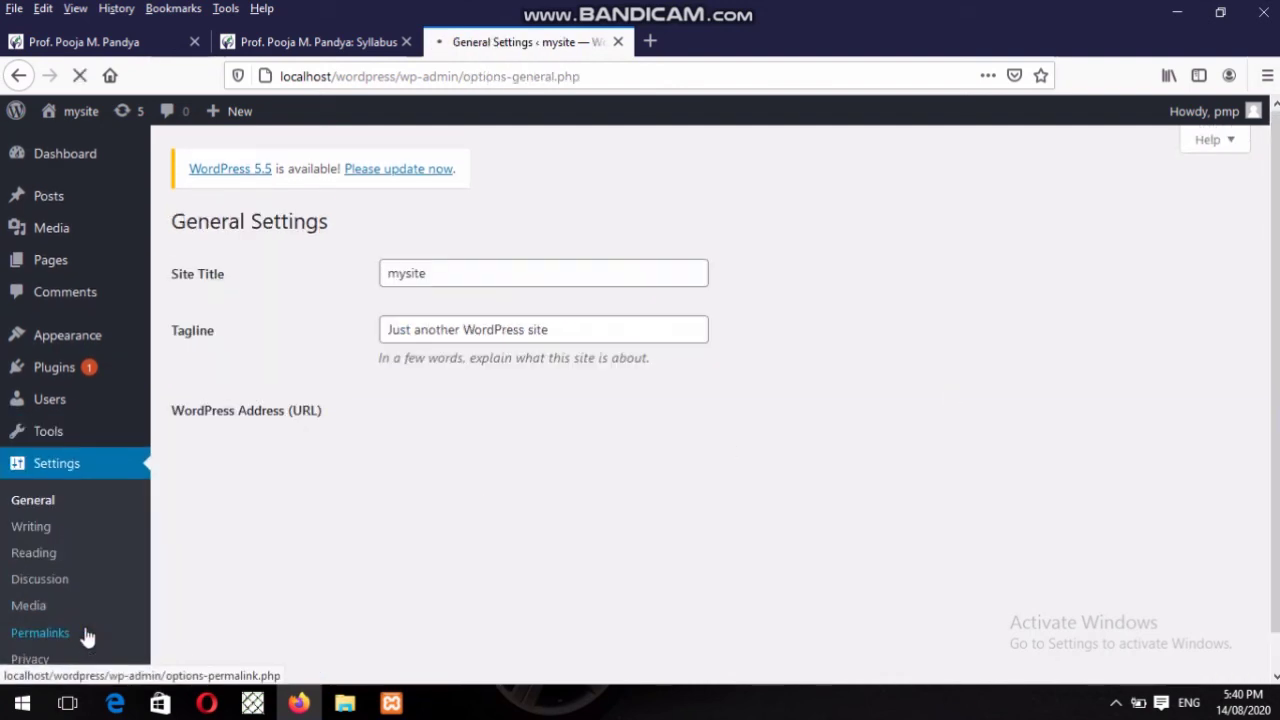
left_click(87, 633)
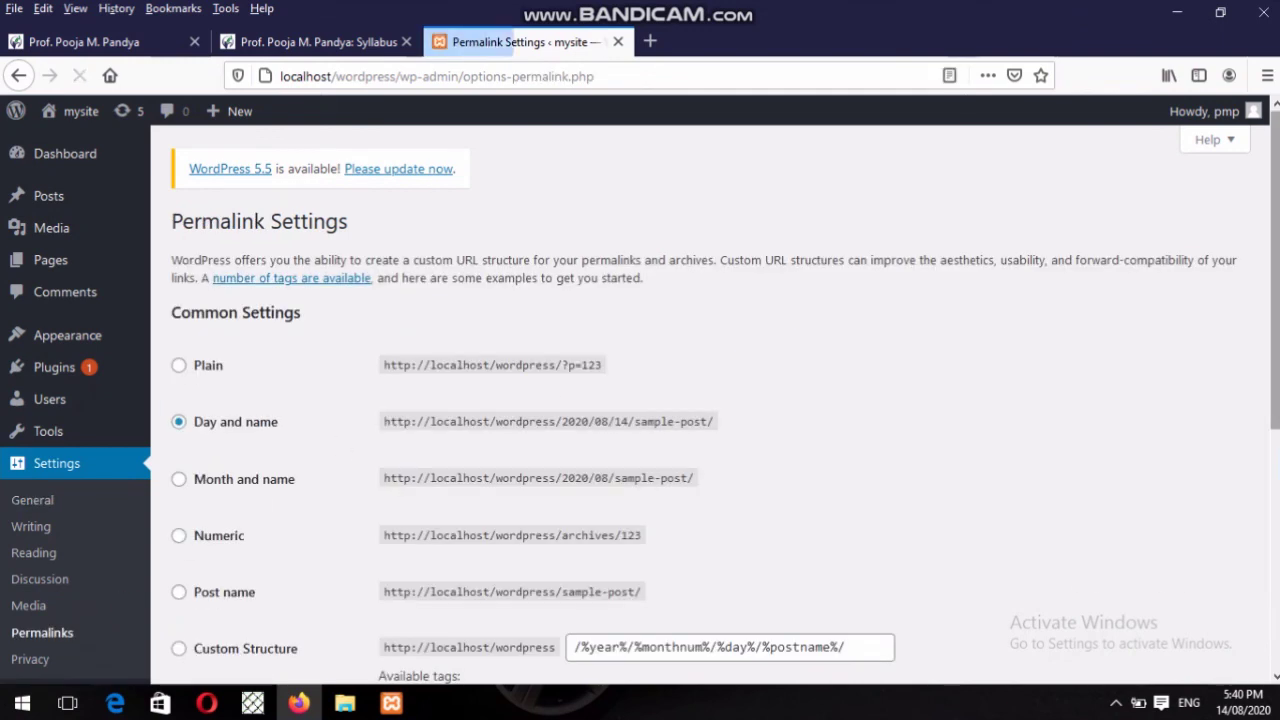
scroll(640, 400, "down", 2)
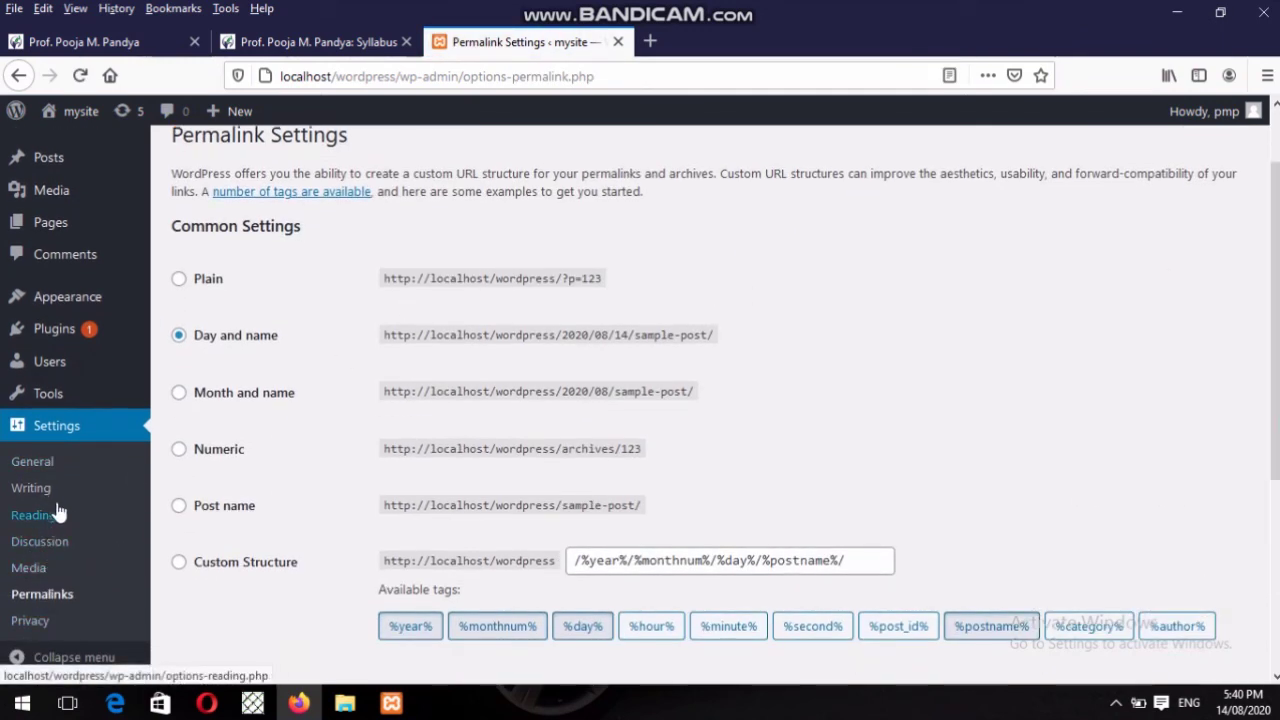
left_click(331, 43)
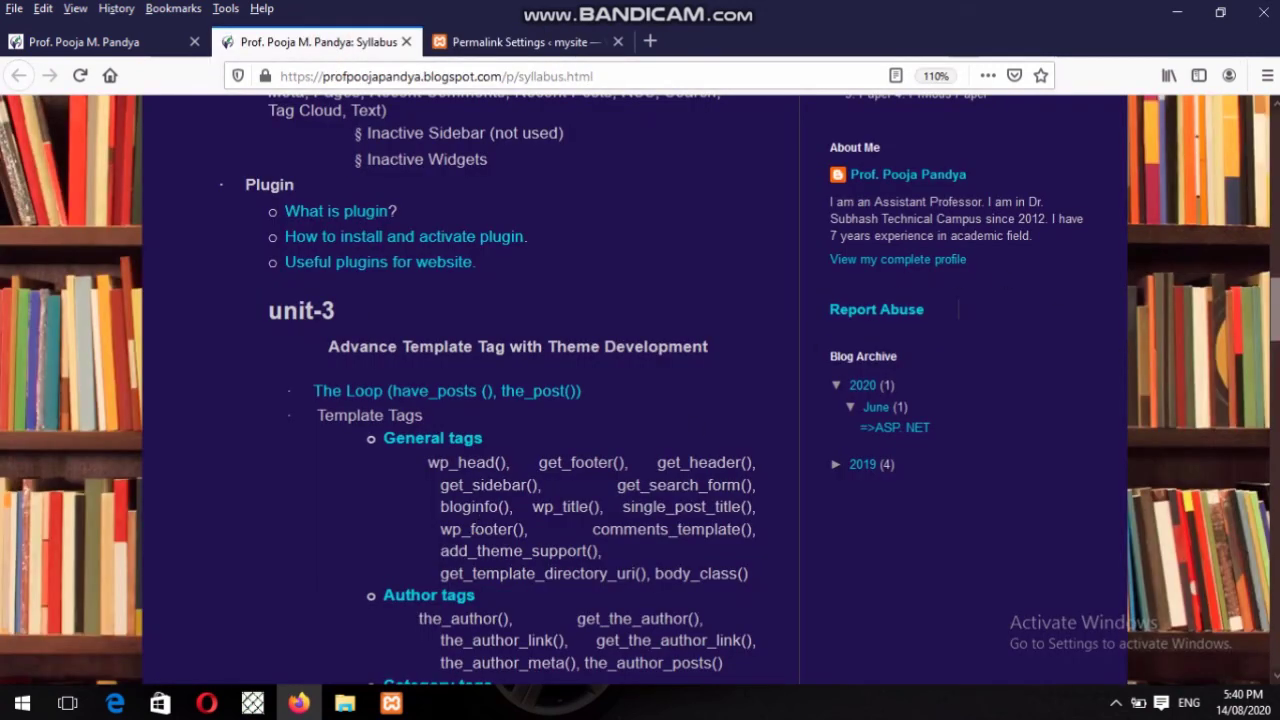
scroll(1276, 305, "up", 1)
scroll(1276, 312, "up", 4)
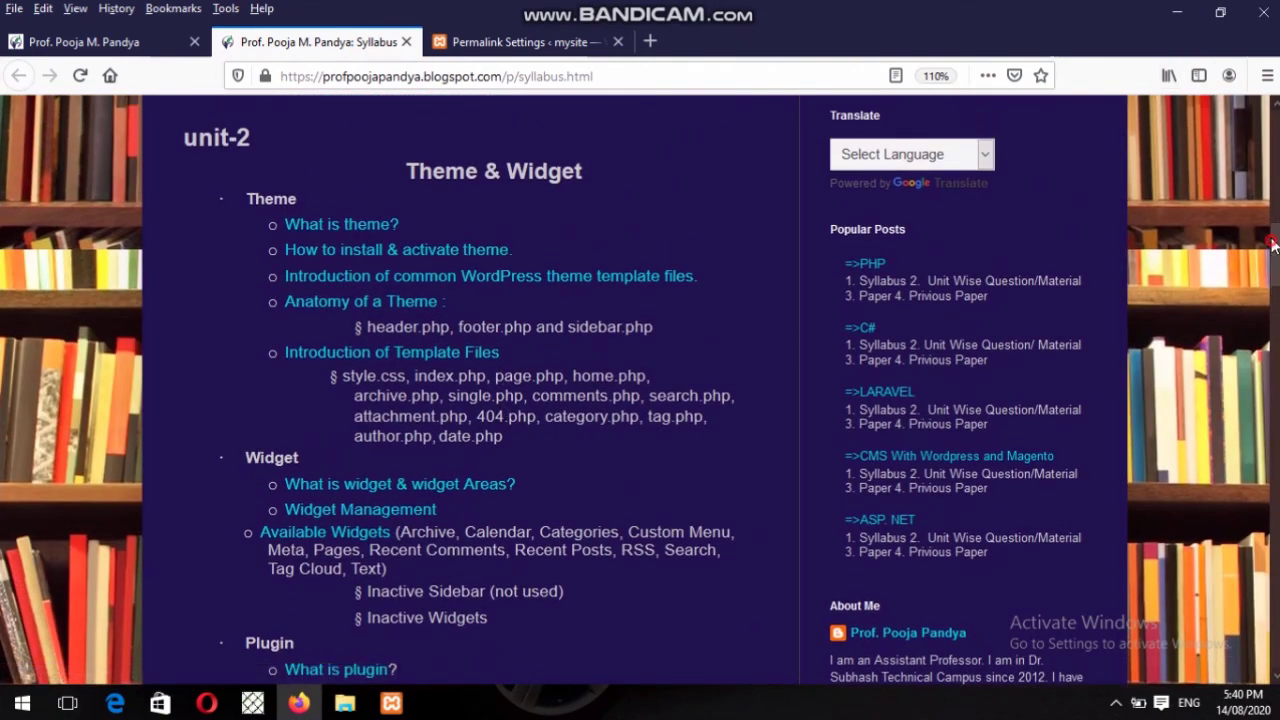
scroll(1273, 245, "up", 7)
scroll(1273, 245, "down", 2)
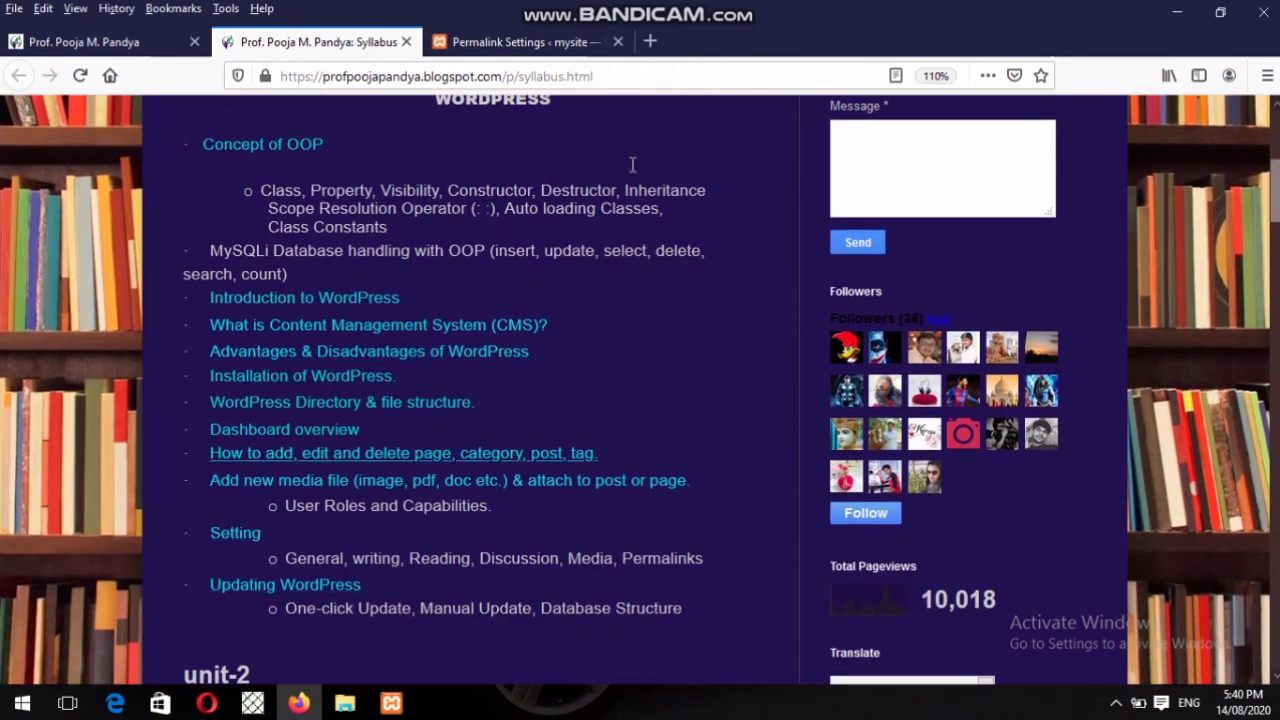
left_click(515, 42)
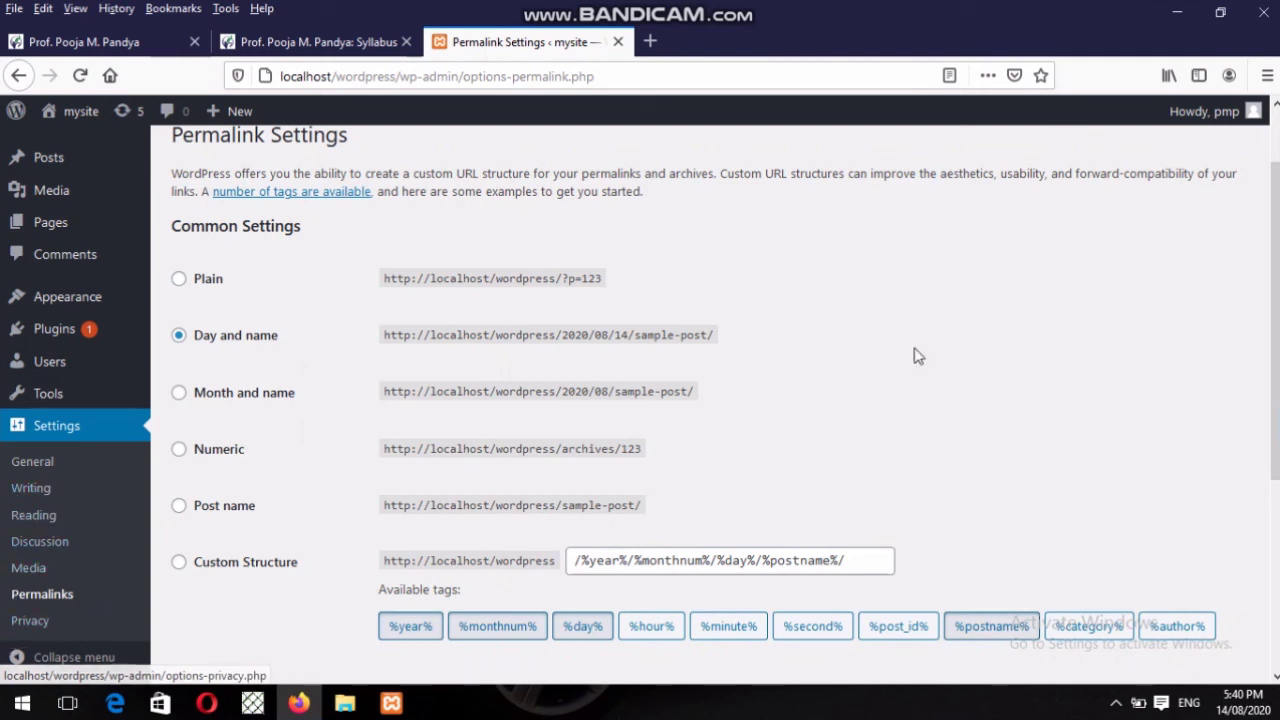
Collapse and re-expand the admin sidebar twice on the Permalink Settings screen.
scroll(913, 356, "down", 2)
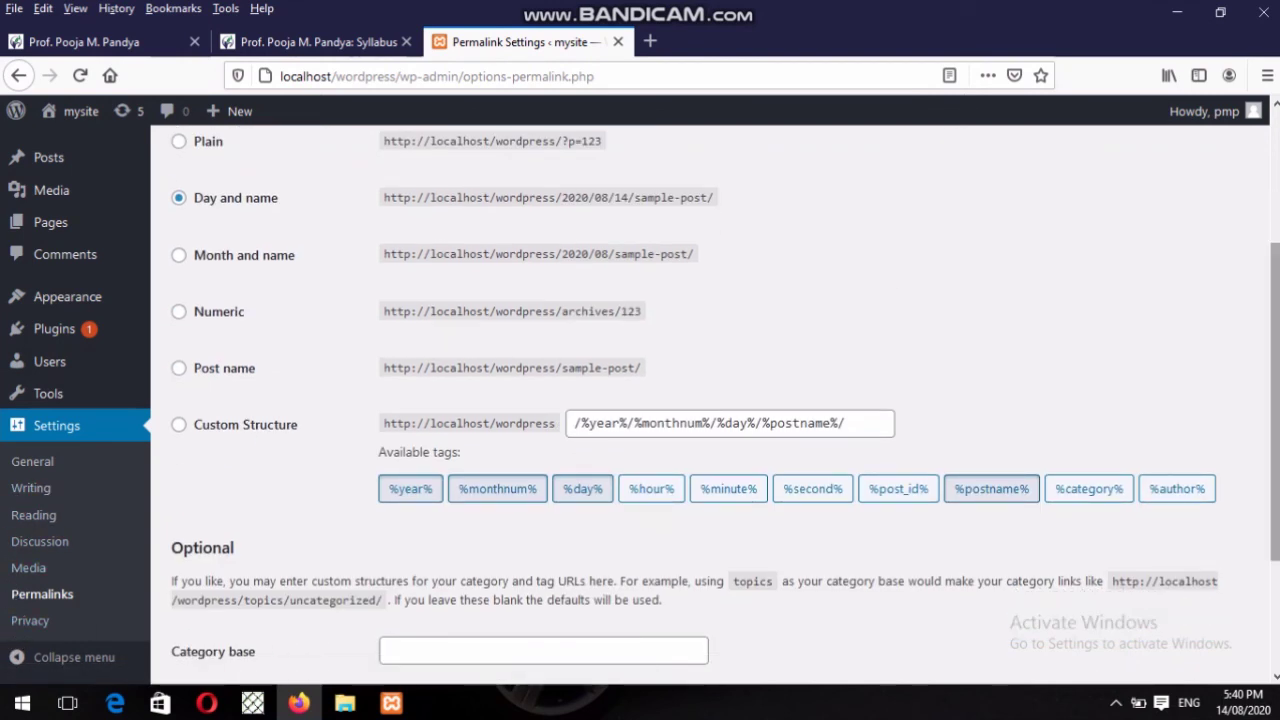
left_click(78, 655)
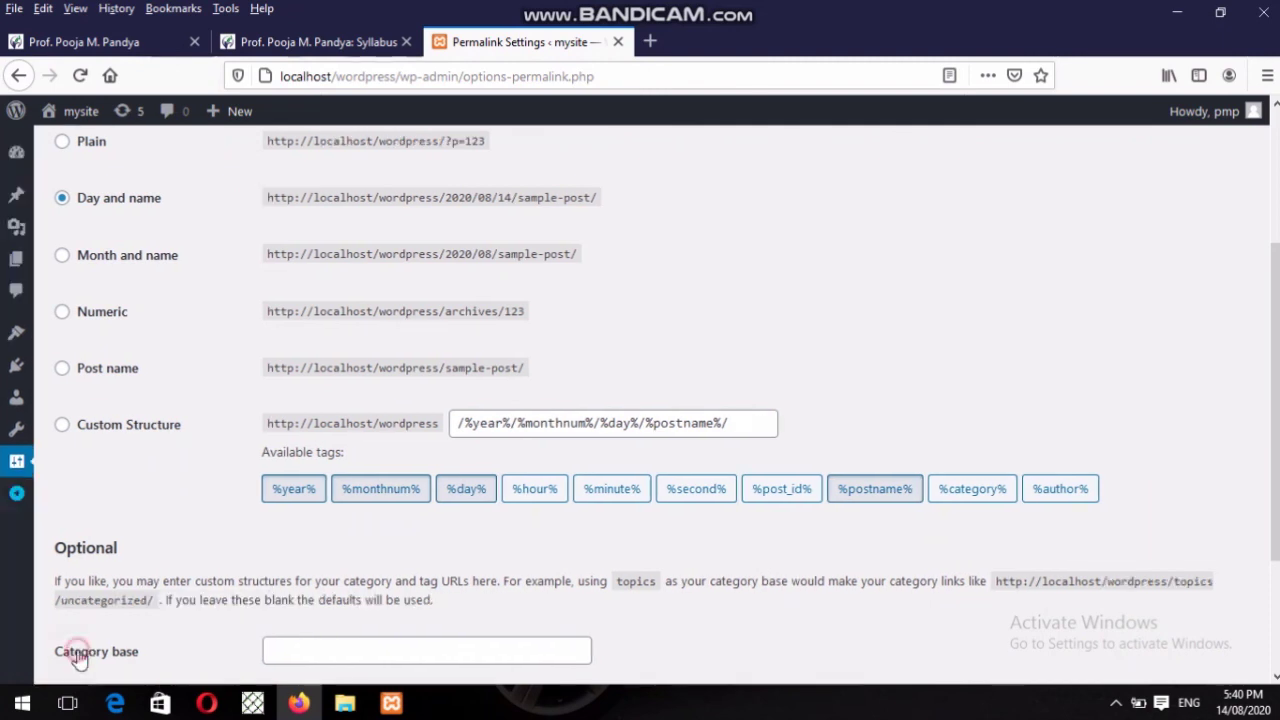
left_click(16, 492)
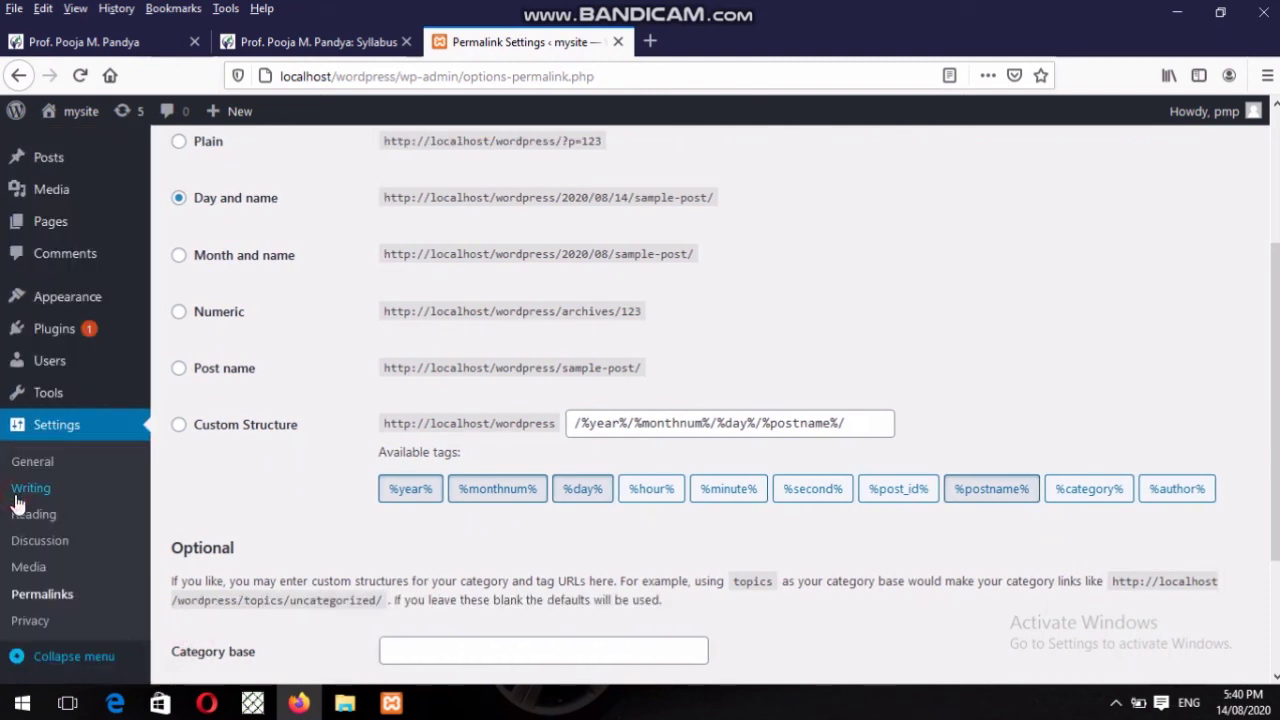
left_click(48, 656)
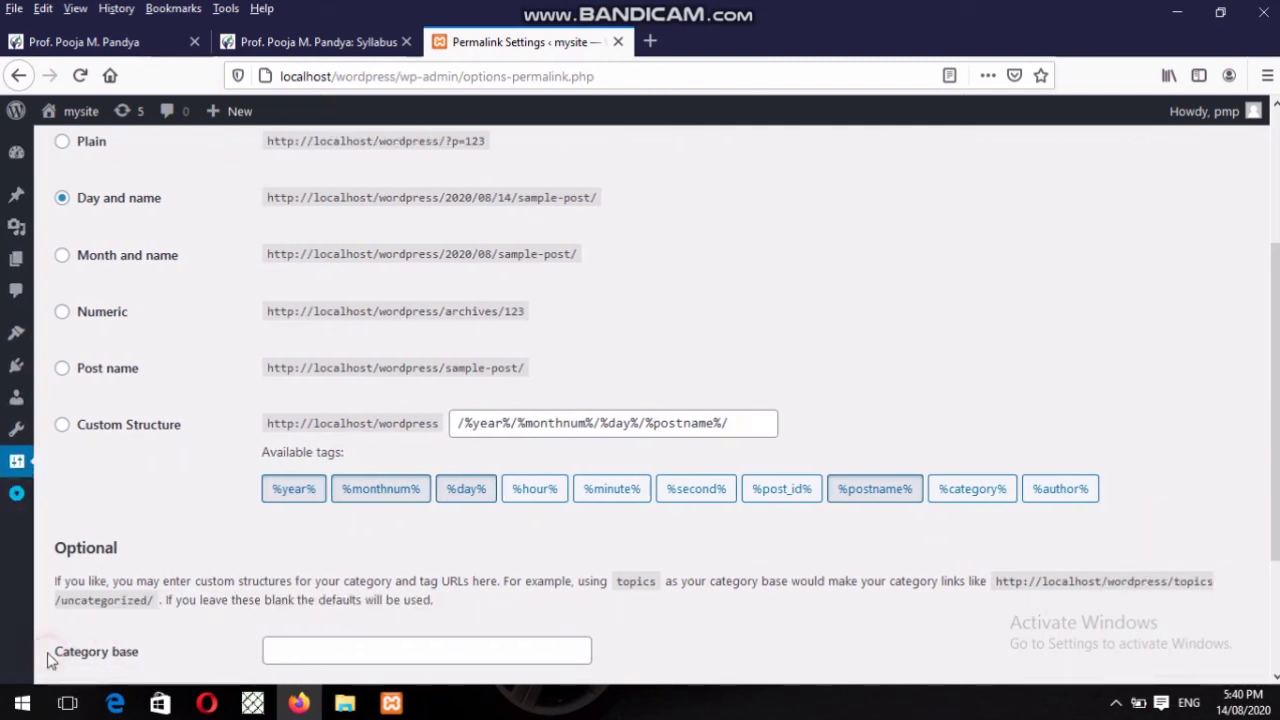
left_click(16, 492)
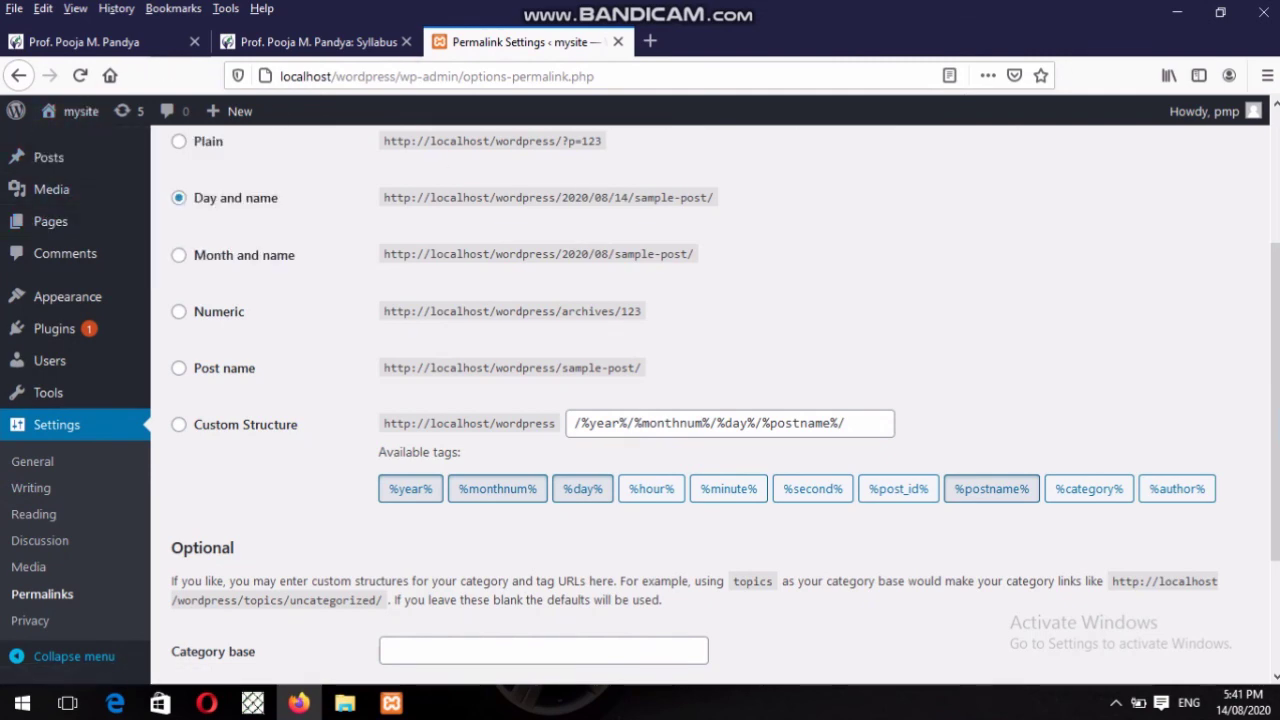
Return to the Dashboard showing the Welcome to WordPress and At a Glance panels.
scroll(1275, 400, "up", 4)
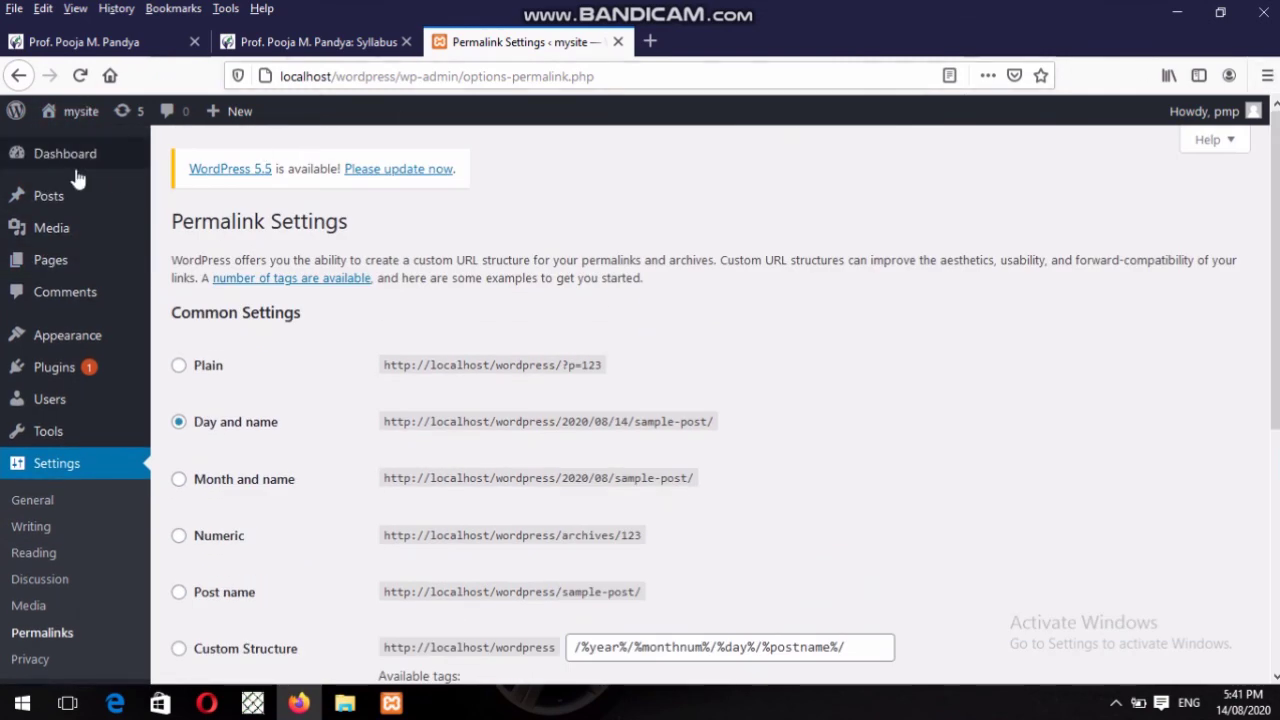
left_click(57, 170)
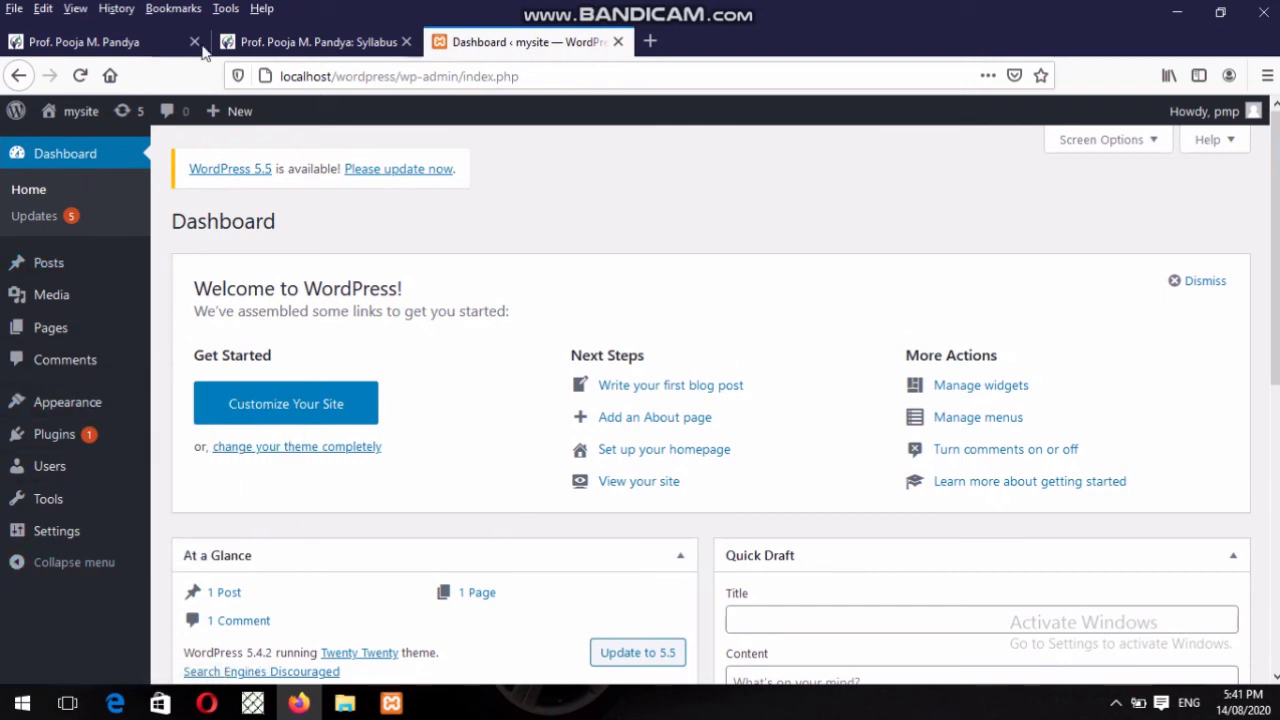
mouse_move(45, 470)
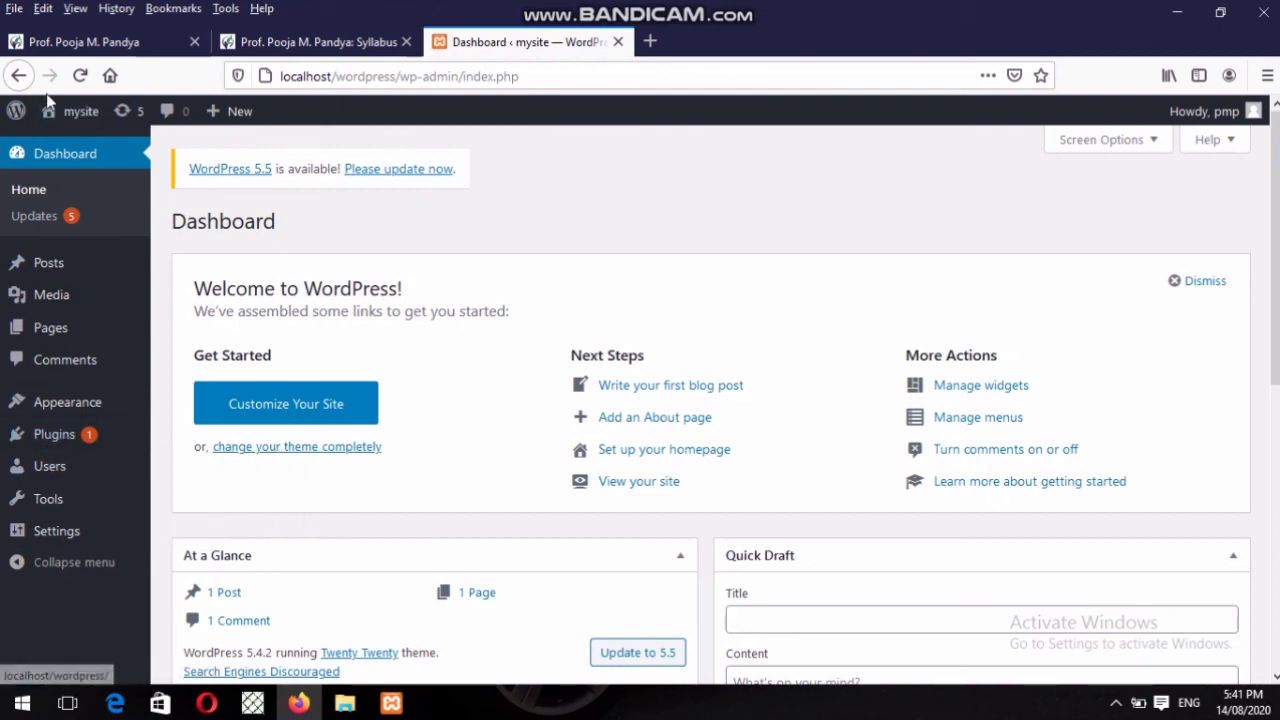
Open the syllabus's Dashboard overview lesson in a new tab and scroll through it.
left_click(272, 45)
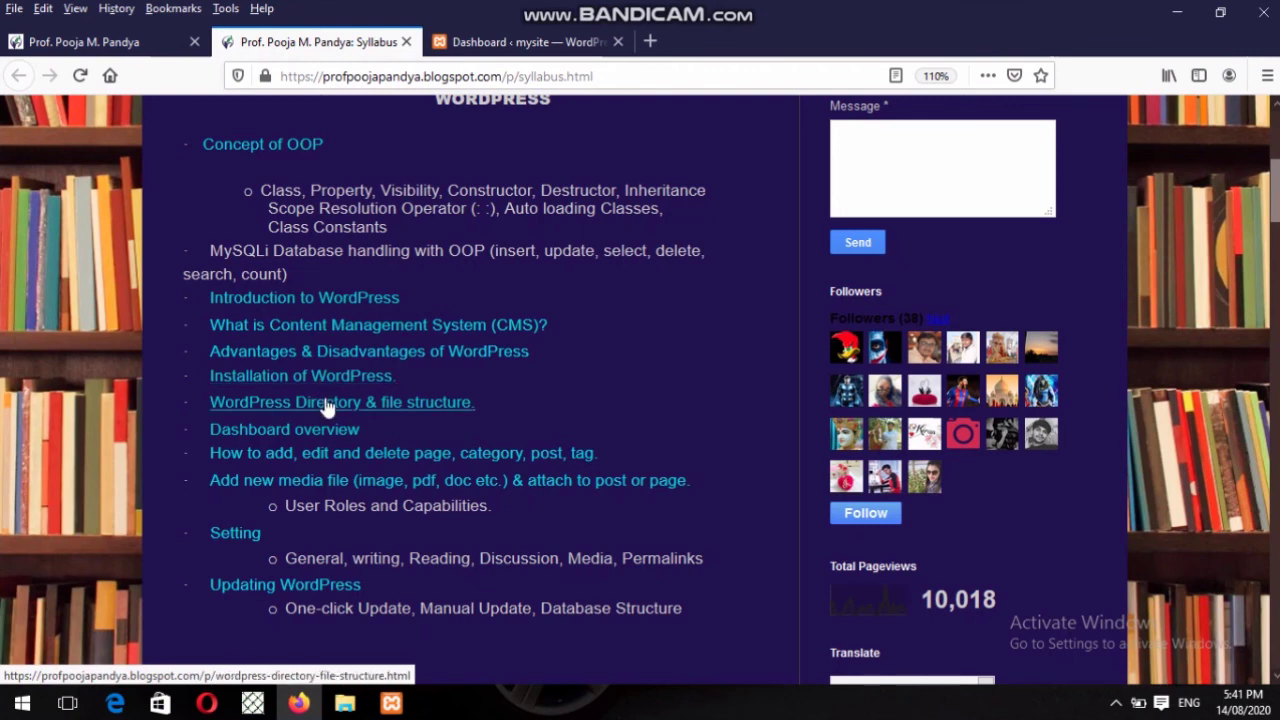
left_click(316, 432)
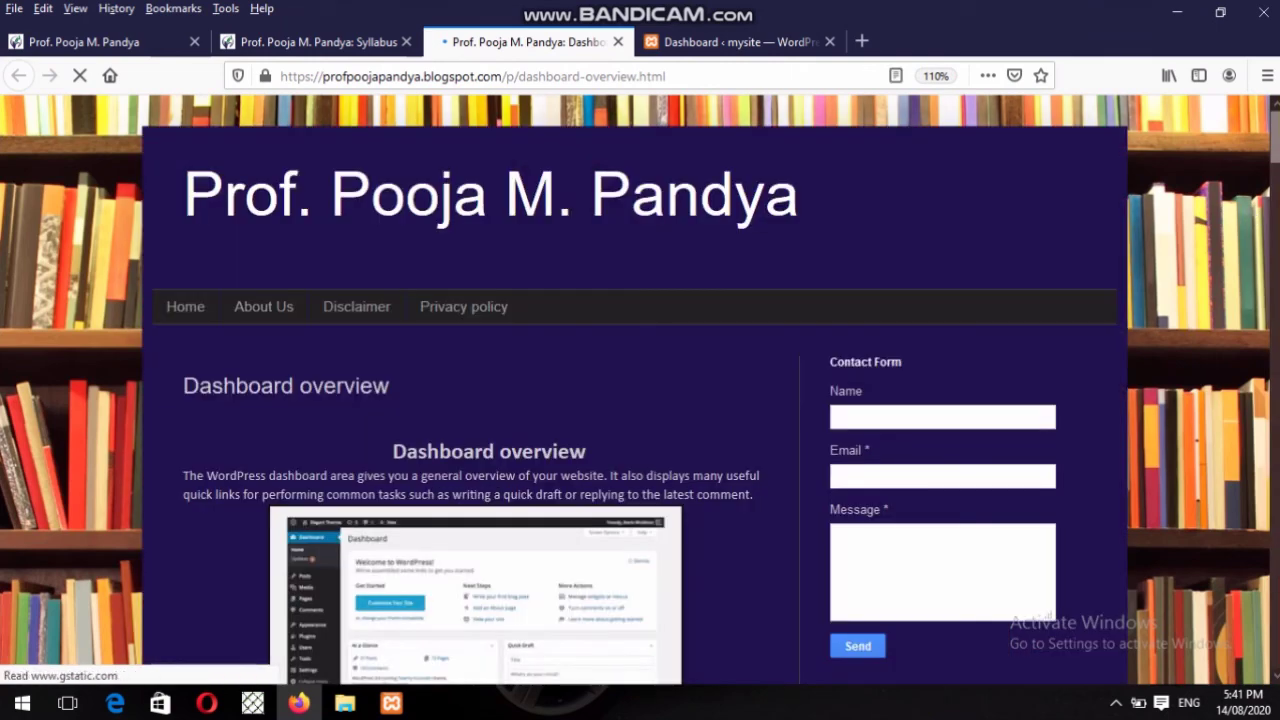
scroll(1030, 137, "down", 5)
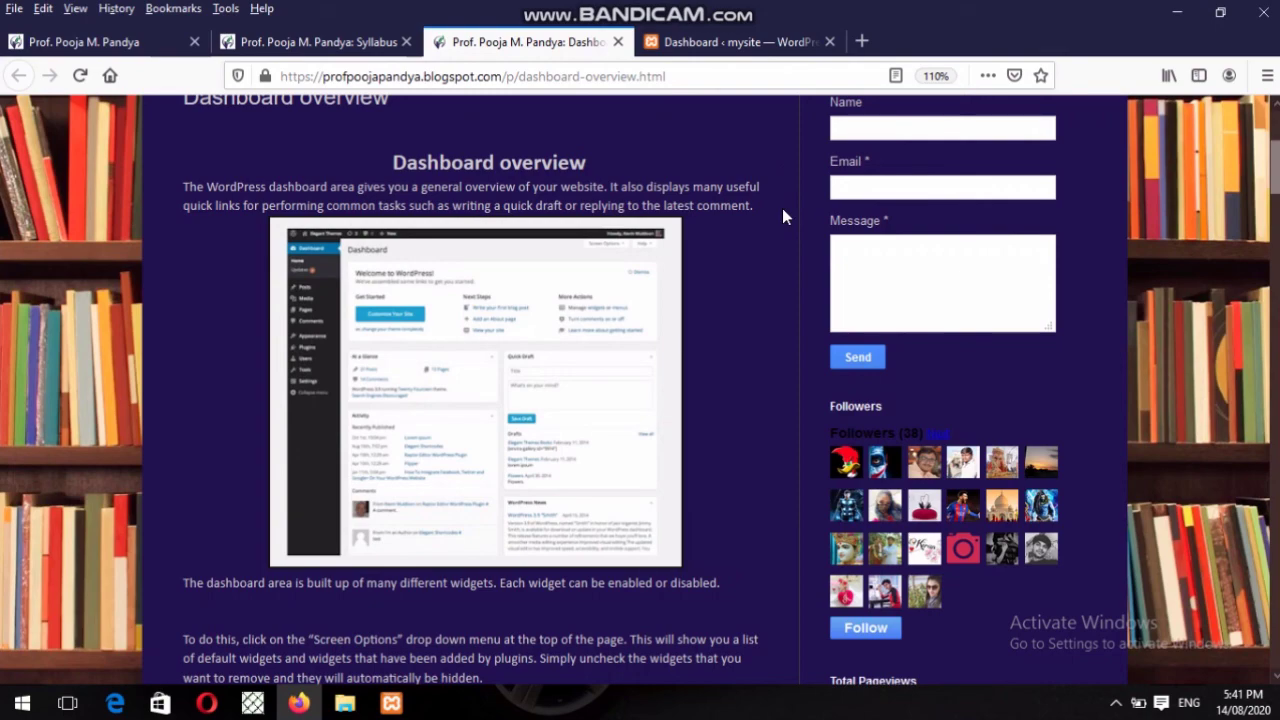
scroll(782, 208, "down", 5)
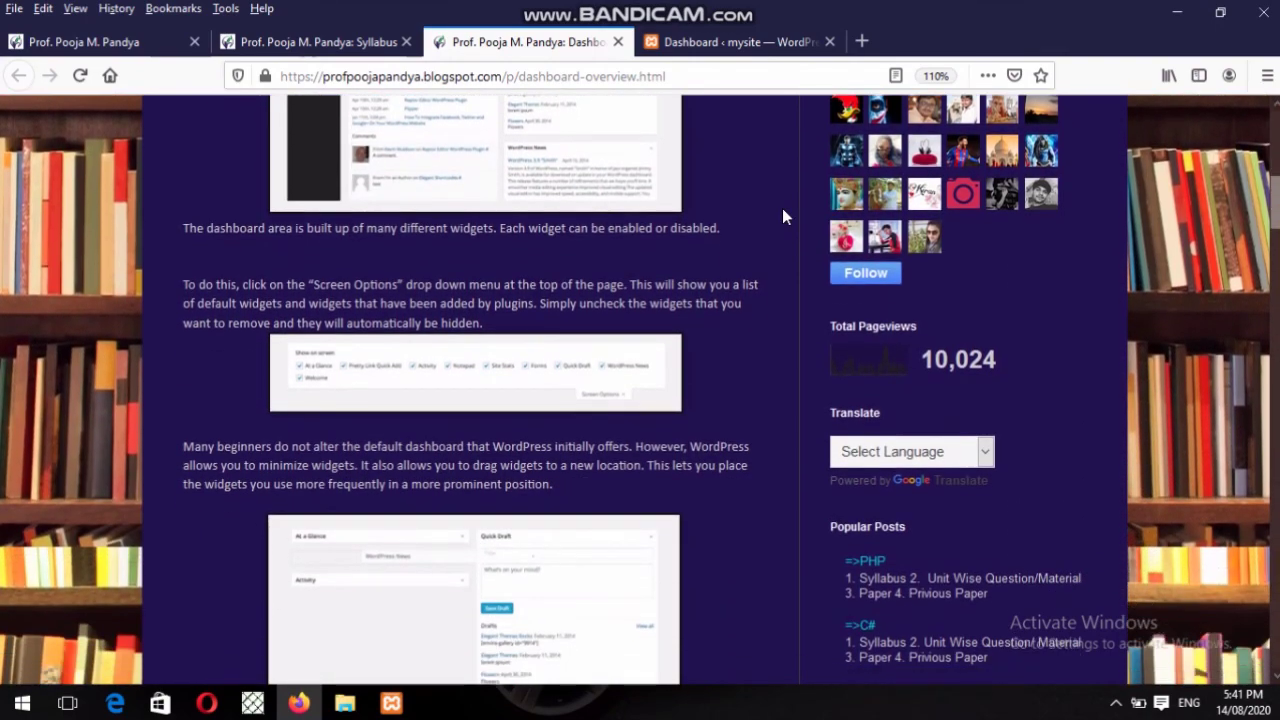
scroll(783, 215, "down", 8)
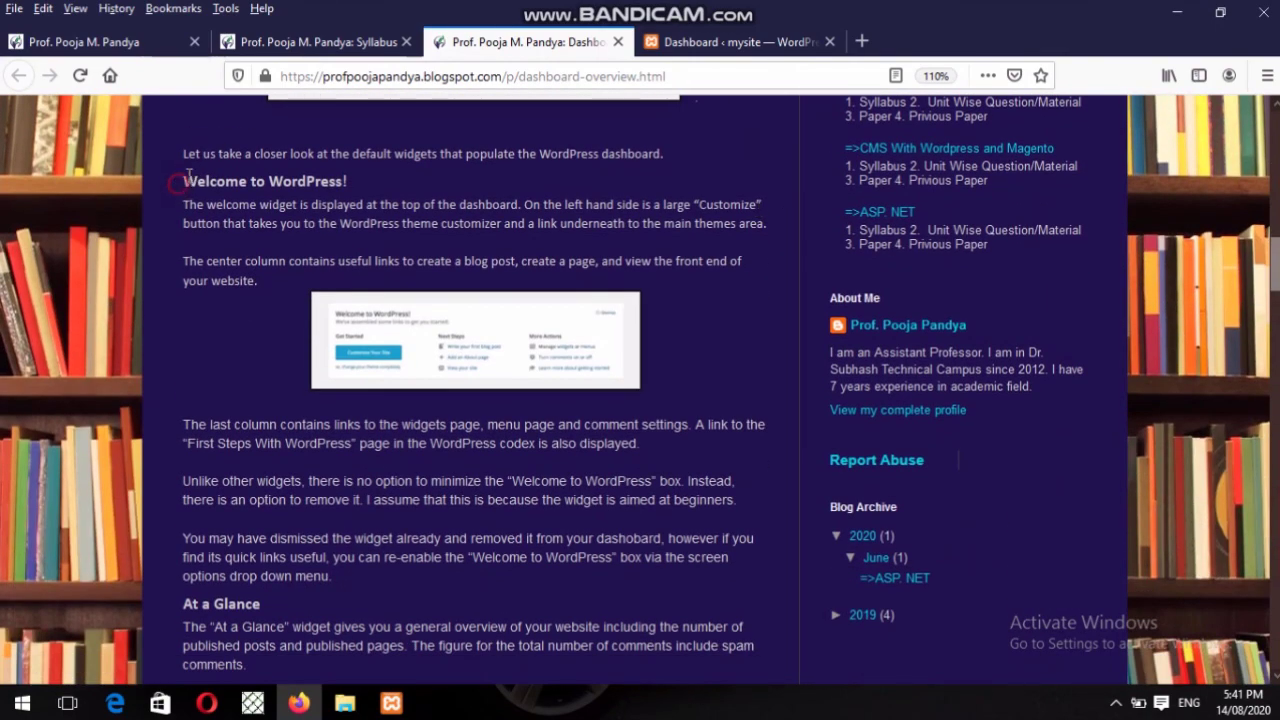
Highlight the Welcome to WordPress heading and At a Glance text, then return to the syllabus.
left_click_drag(184, 180, 462, 184)
left_click_drag(146, 572, 280, 680)
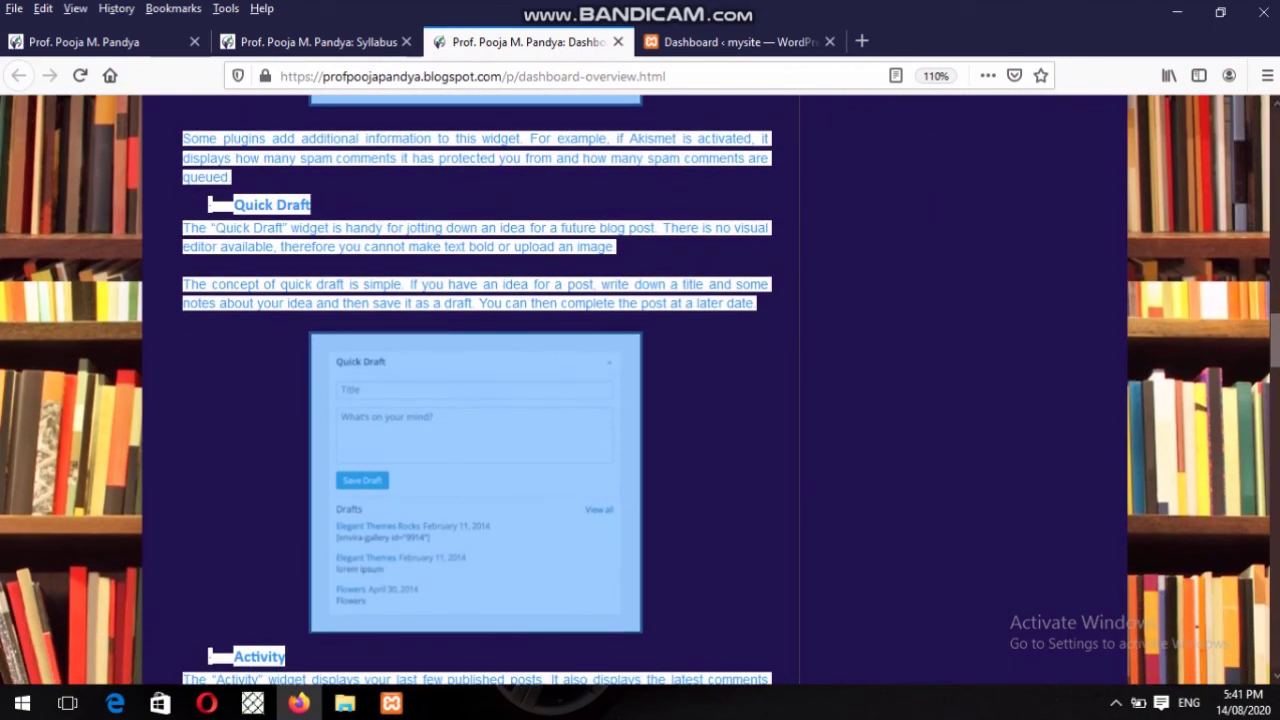
left_click(668, 42)
left_click(338, 40)
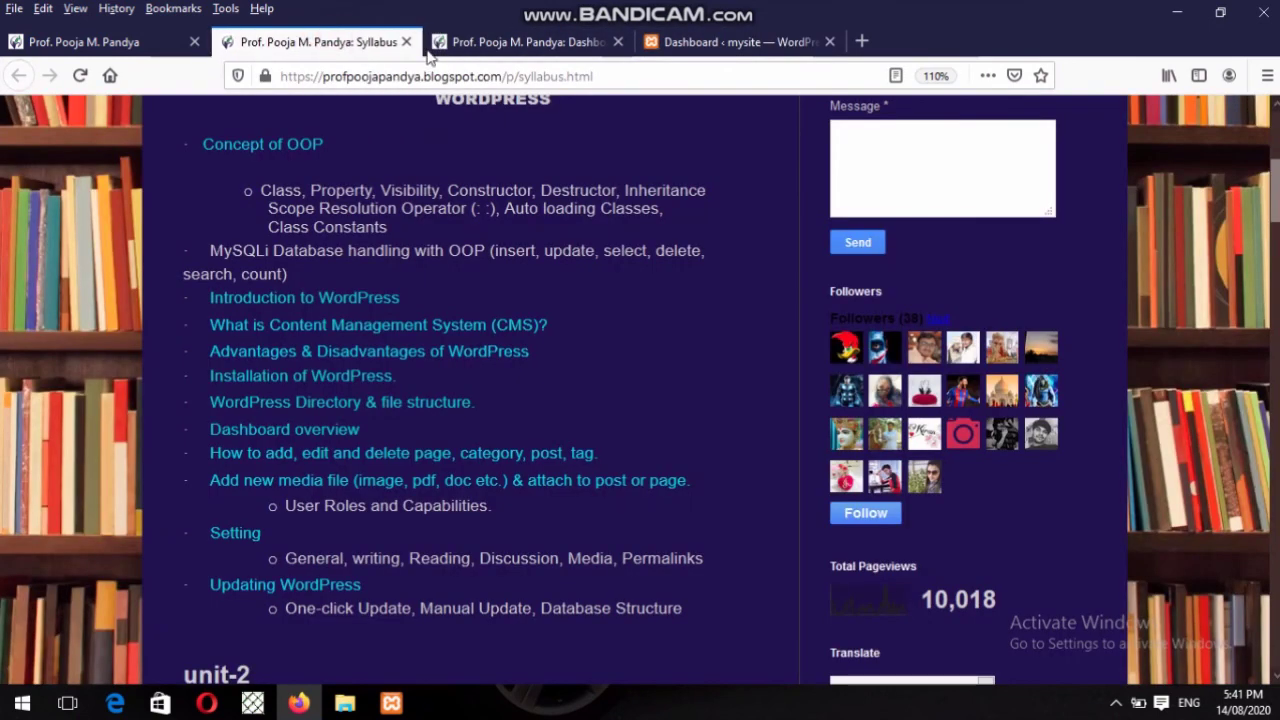